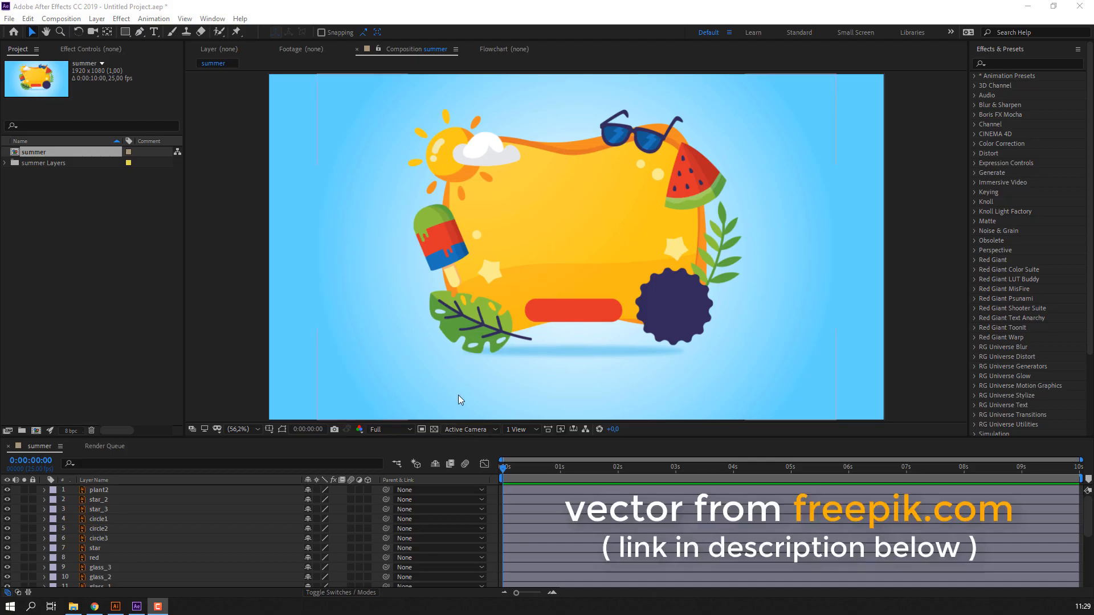
Move the anchor point of the plant2 leaf to the end of its dark stem.
click(471, 336)
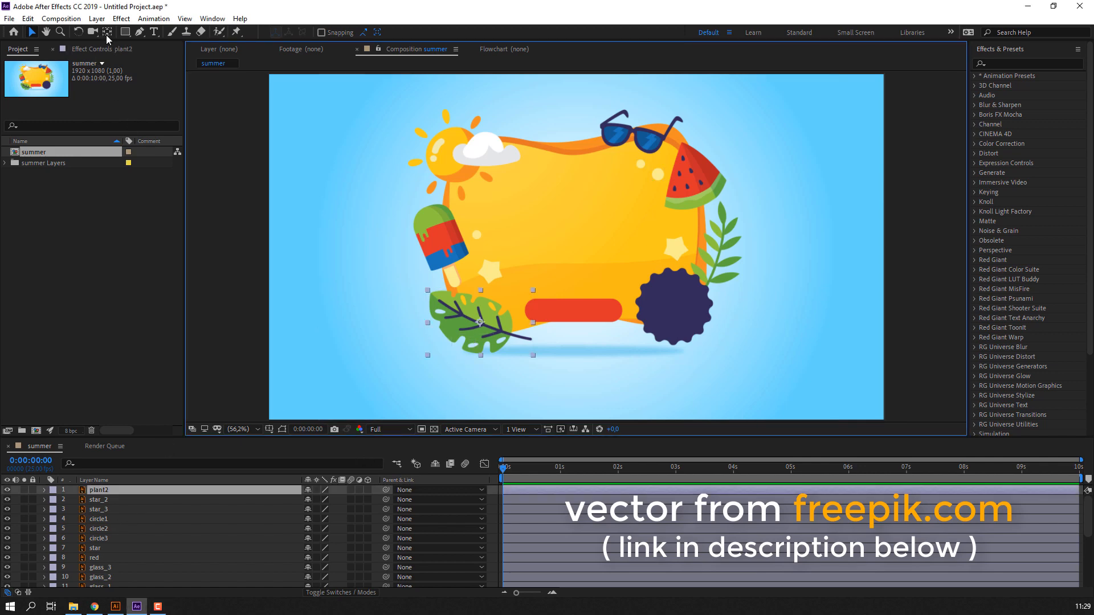
scroll(447, 366, up, 3)
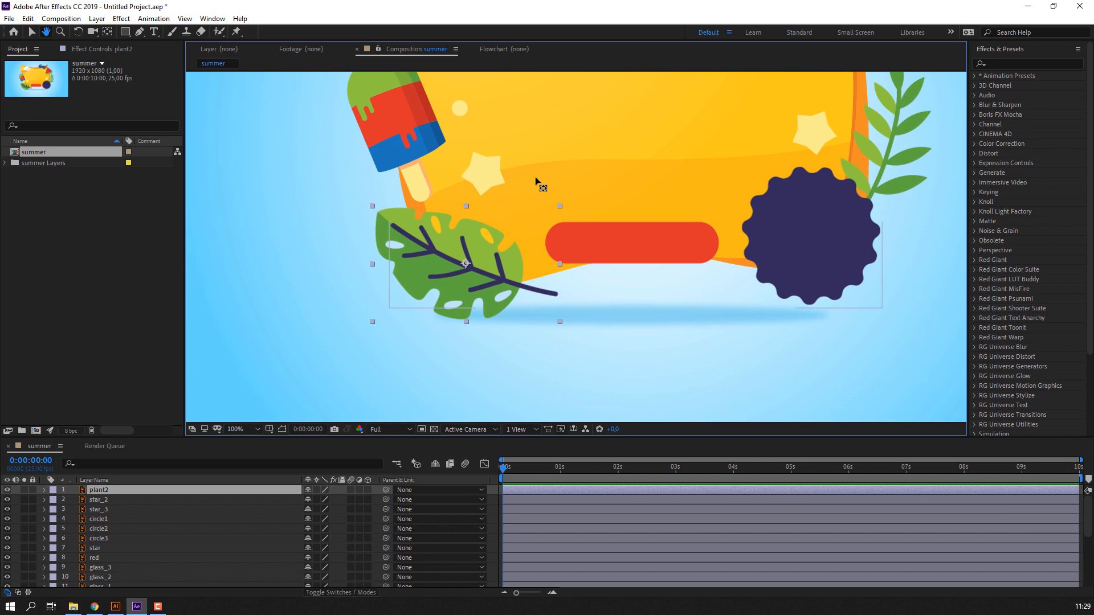
scroll(459, 294, up, 1)
drag(337, 330, 350, 252)
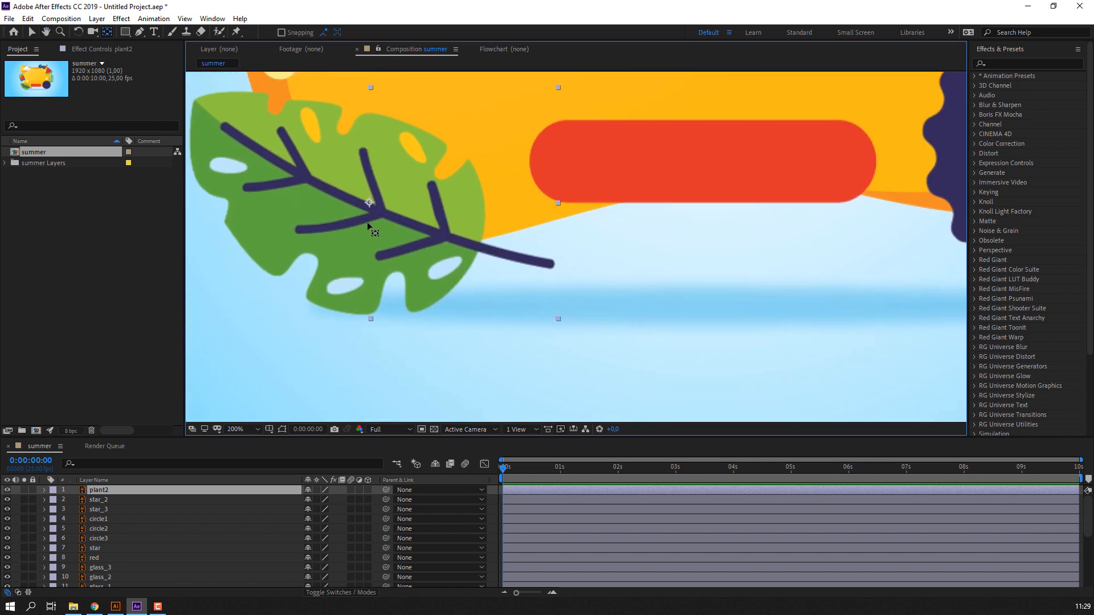
drag(368, 202, 548, 267)
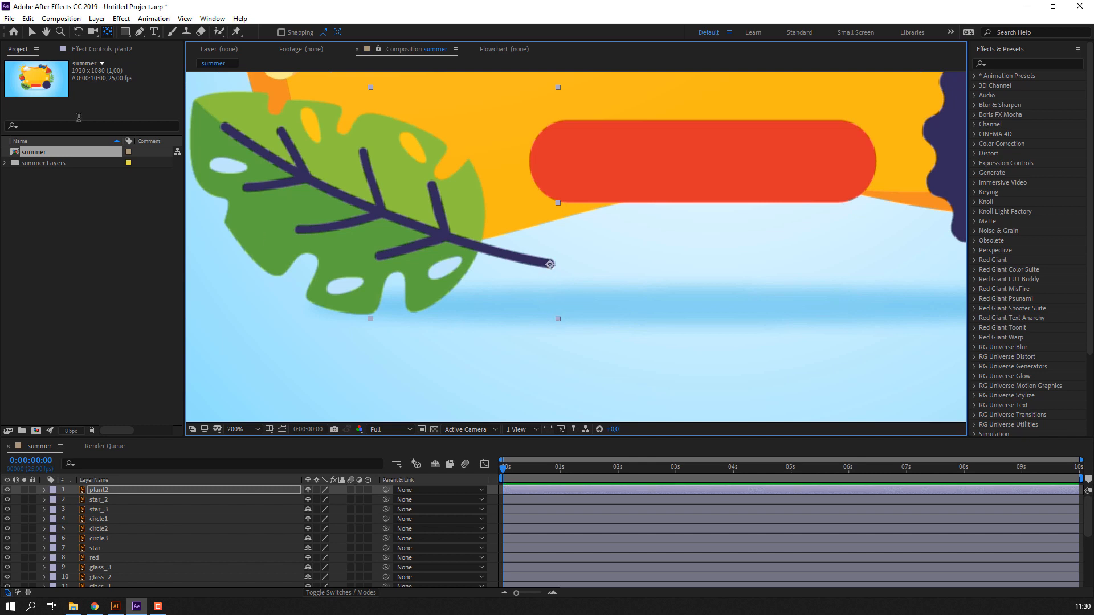
click(32, 32)
Add the expression wiggle(1,5) to the Rotation property of the plant2 layer.
scroll(589, 288, down, 2)
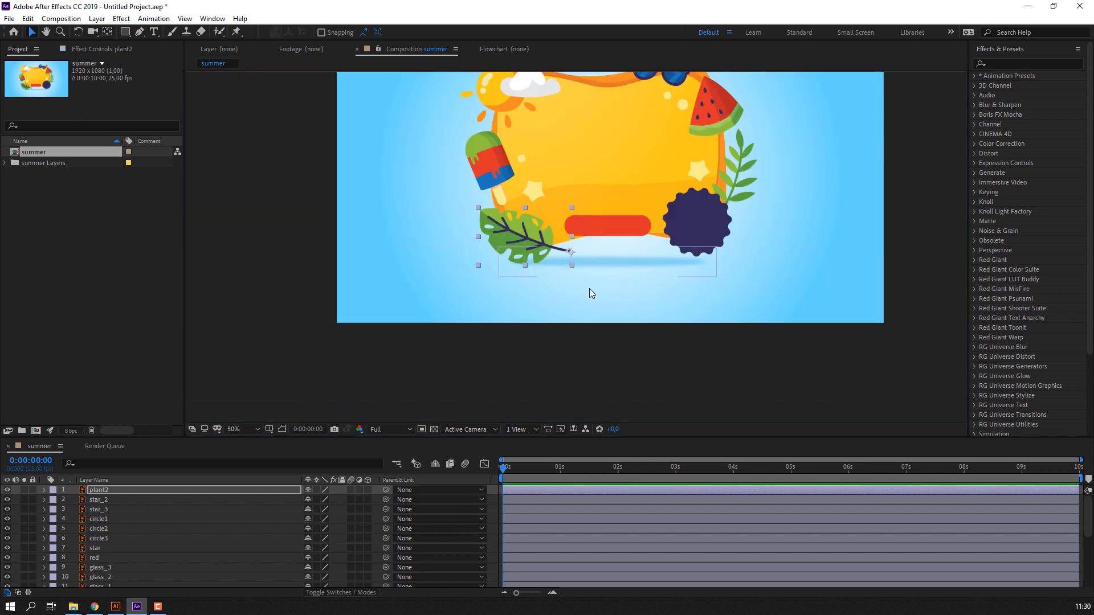
scroll(603, 252, up, 1)
click(127, 491)
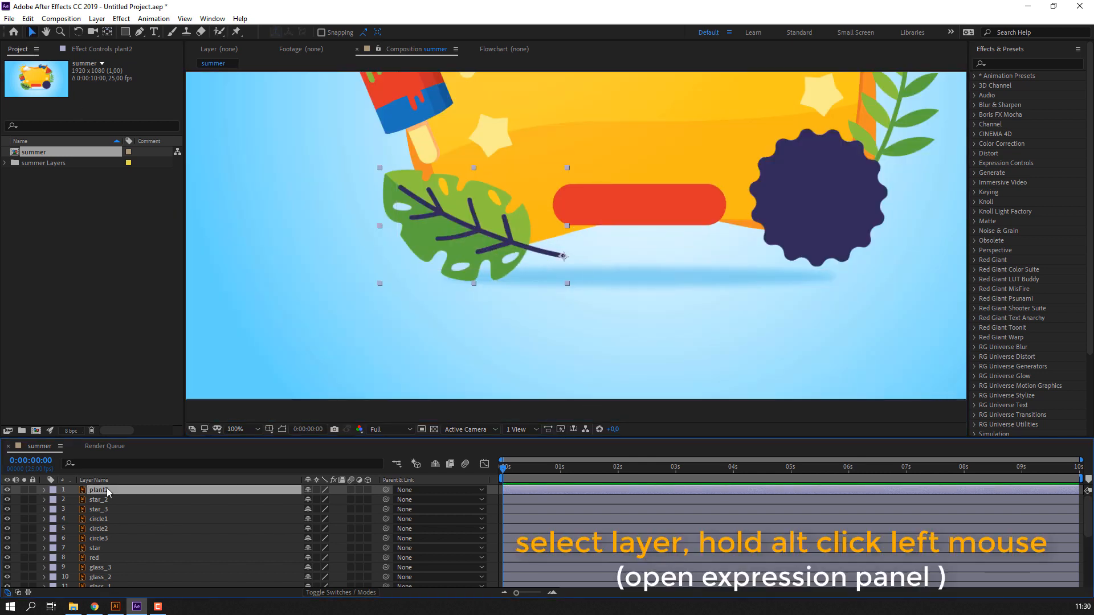
key(r)
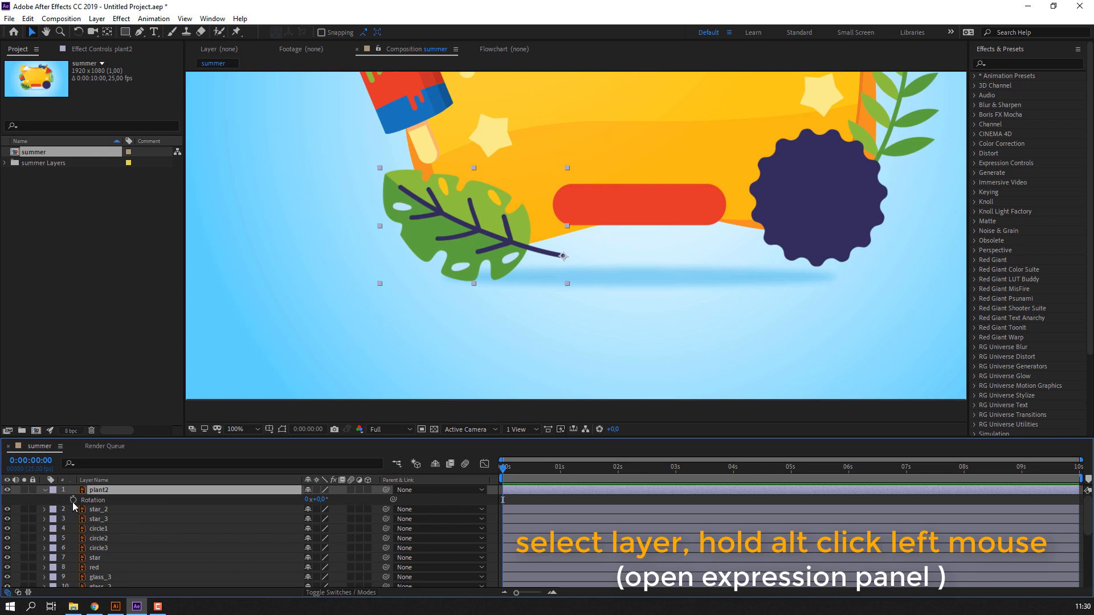
alt+click(73, 500)
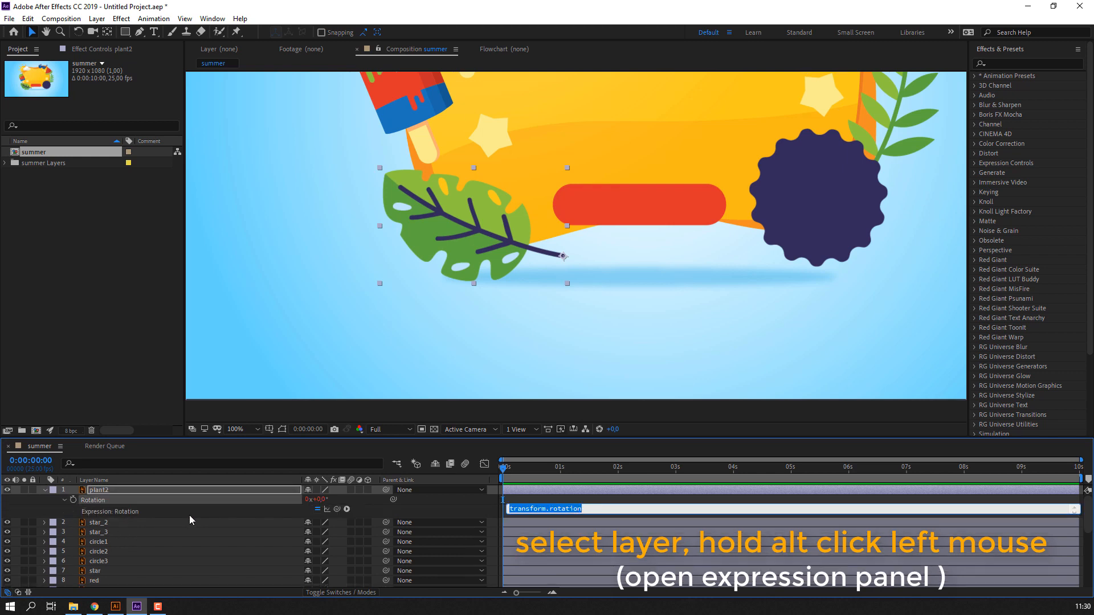
text(wiggle(1,5)
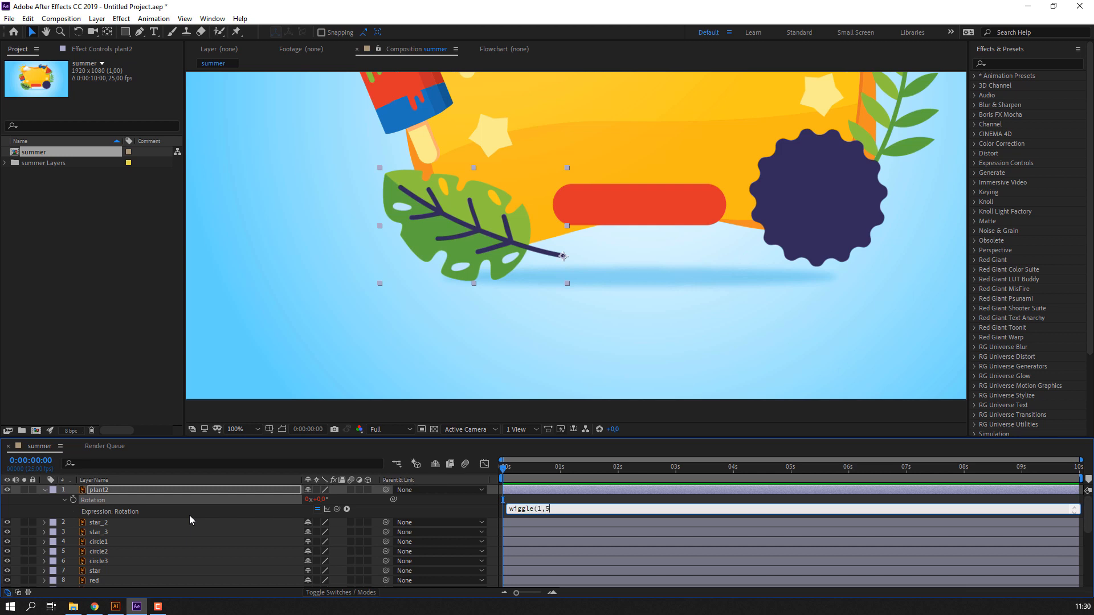
click(189, 515)
Preview the composition to check the rotation wiggle on the plant2 leaf.
key(space)
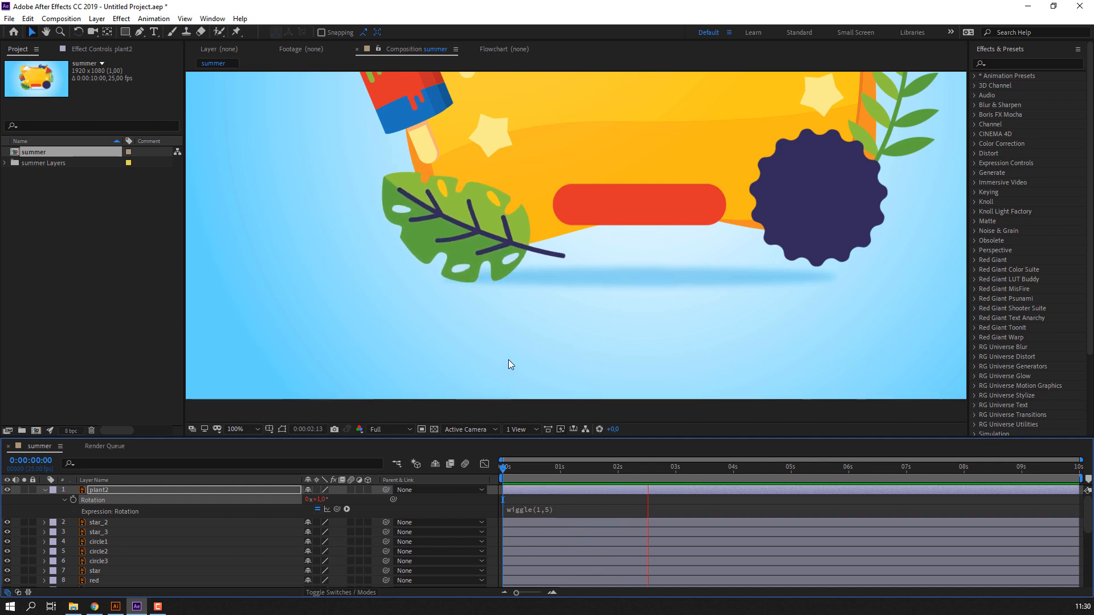
scroll(508, 358, down, 2)
scroll(509, 357, down, 2)
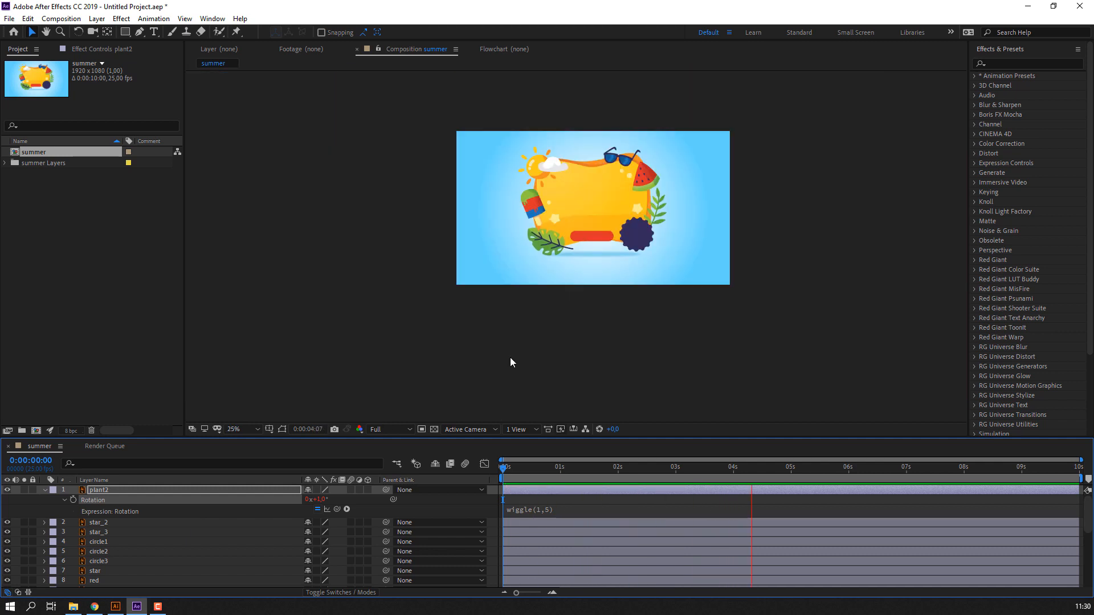
scroll(578, 260, up, 1)
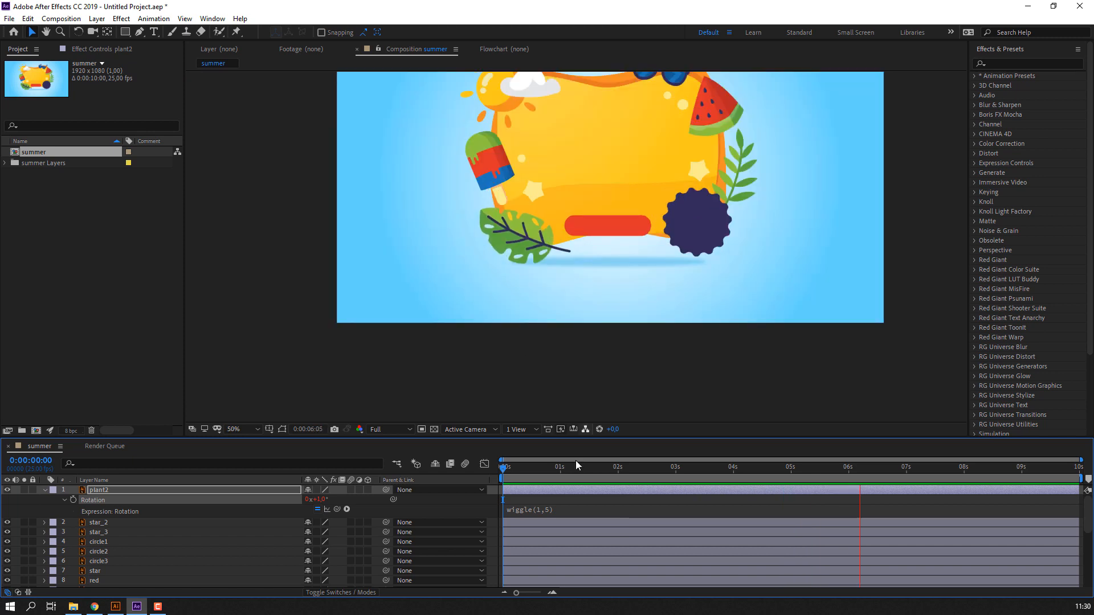
key(space)
Collapse and lock the plant2 layer, and move the plant layer to the top of the layer stack.
click(44, 489)
click(32, 490)
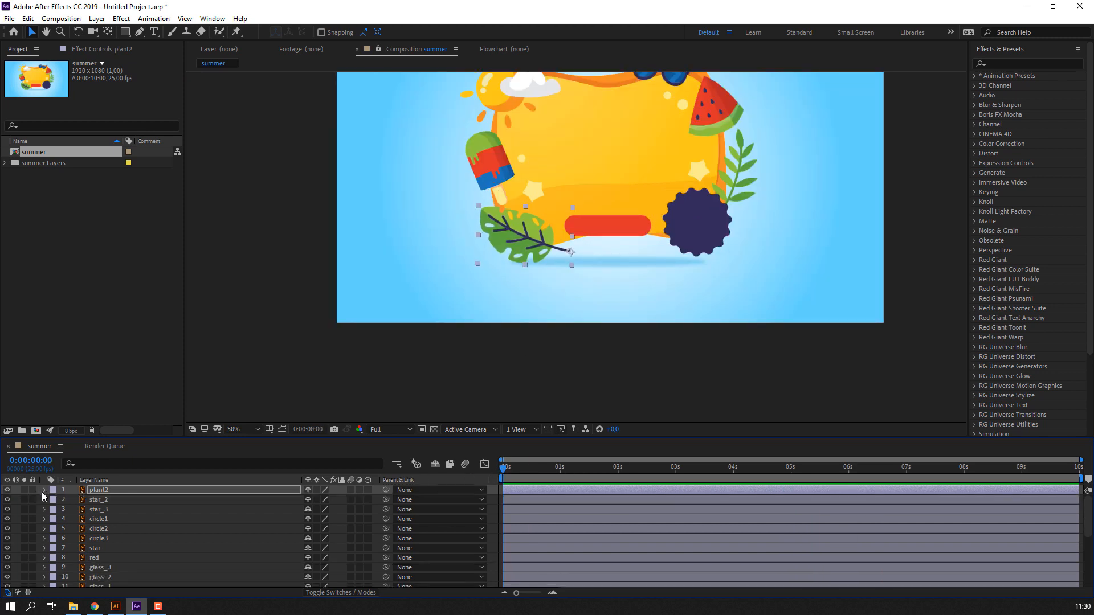
click(744, 160)
scroll(164, 521, down, 2)
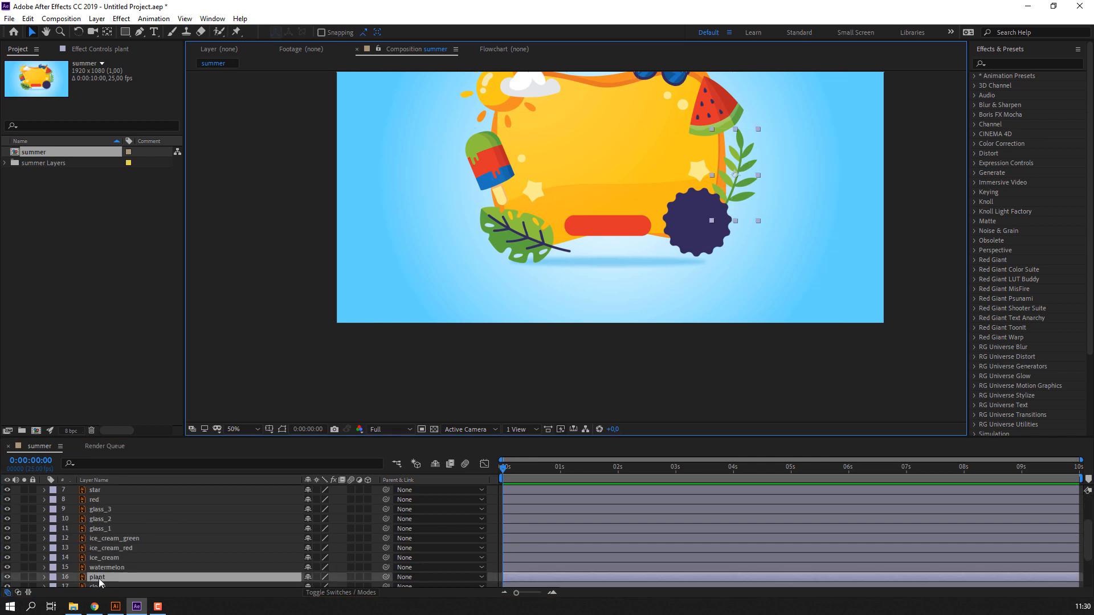
drag(100, 580, 111, 490)
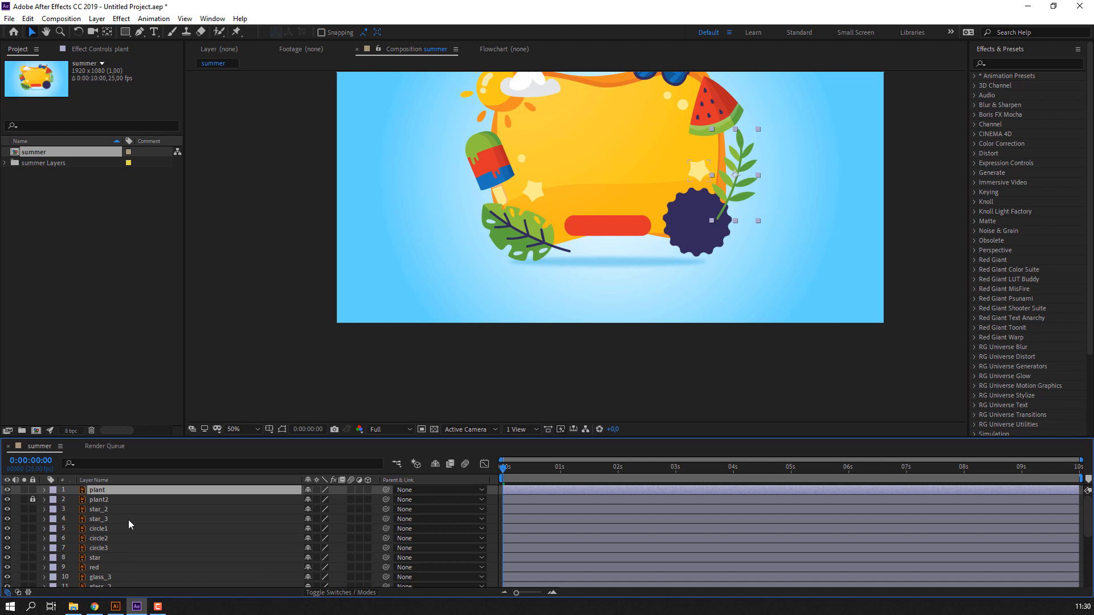
Move the anchor point of the plant branch to the lower end of its stem.
scroll(759, 251, up, 1)
scroll(538, 337, down, 1)
scroll(763, 185, up, 1)
drag(467, 311, 317, 376)
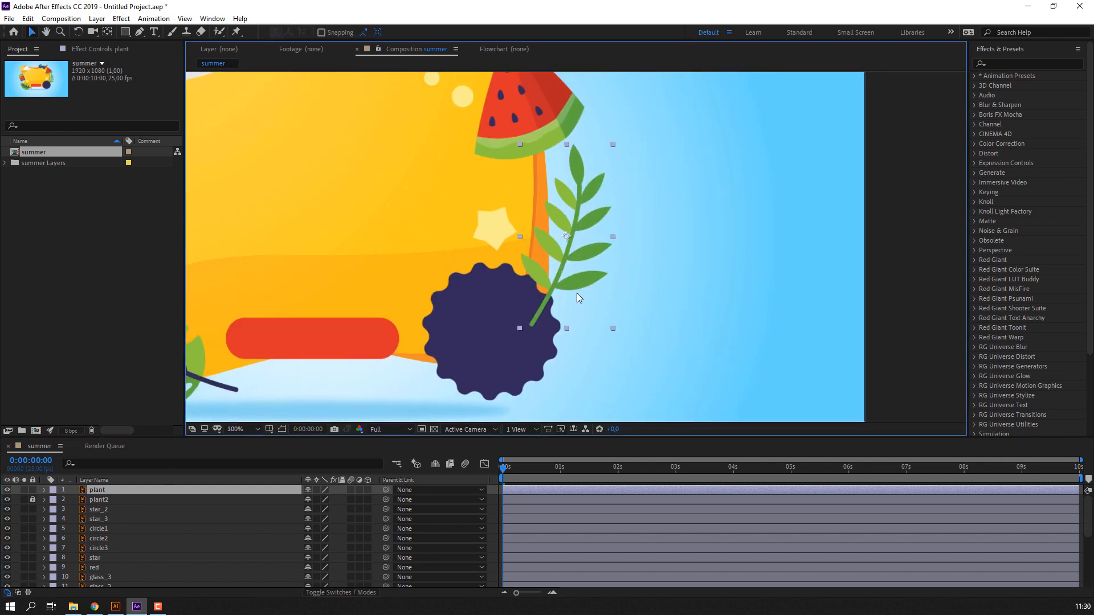
scroll(577, 295, up, 1)
drag(456, 269, 422, 156)
click(106, 32)
drag(528, 114, 484, 227)
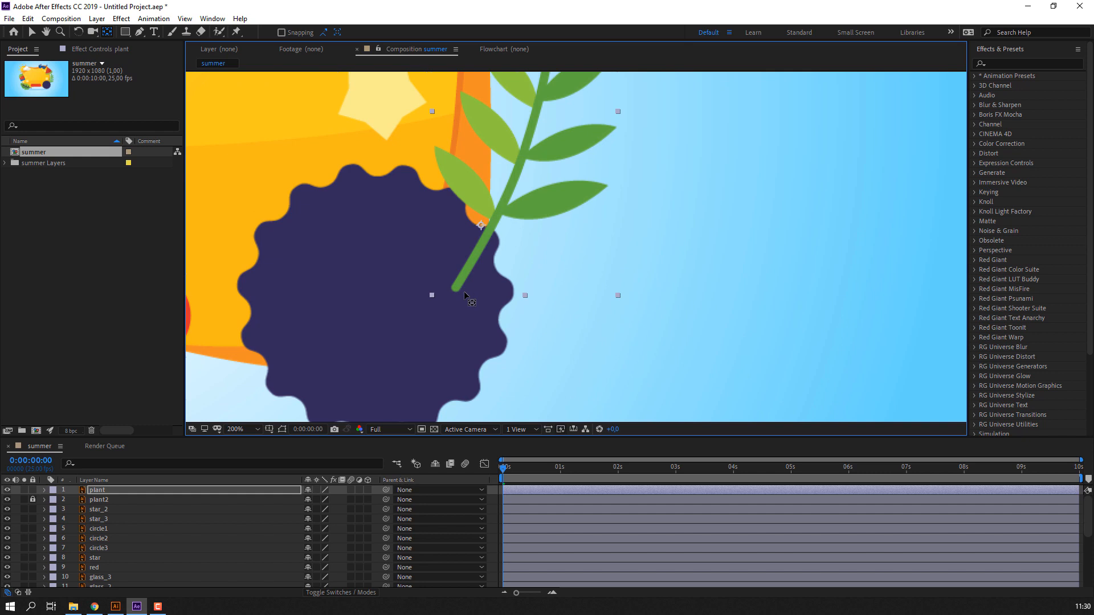
click(34, 33)
Add the expression wiggle(1,5) to the Rotation property of the plant layer.
click(94, 492)
key(r)
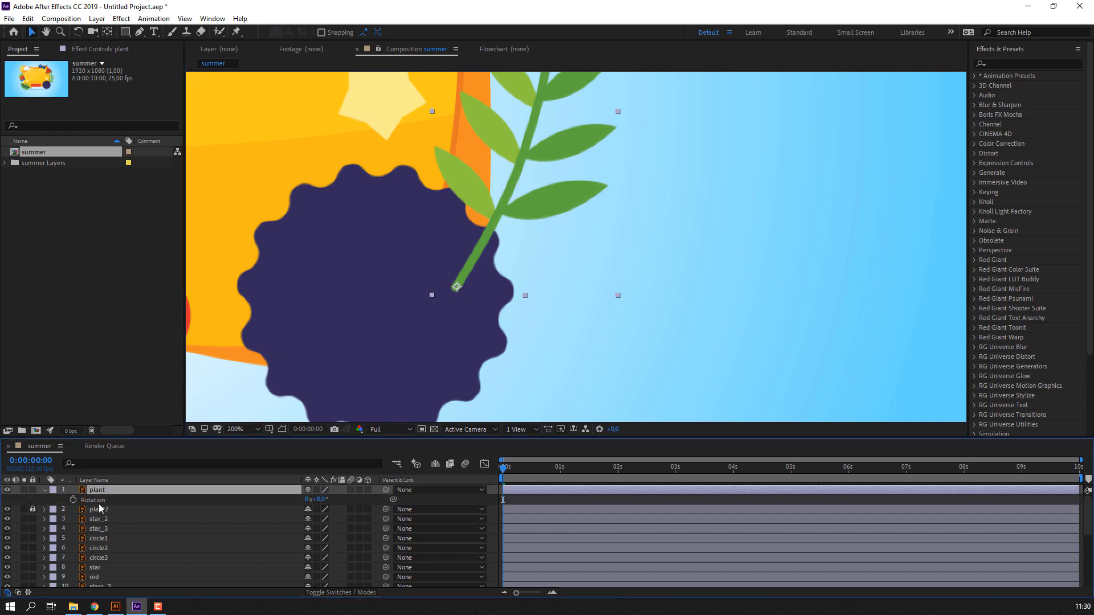
alt+click(76, 501)
text(wiggle(1,5)
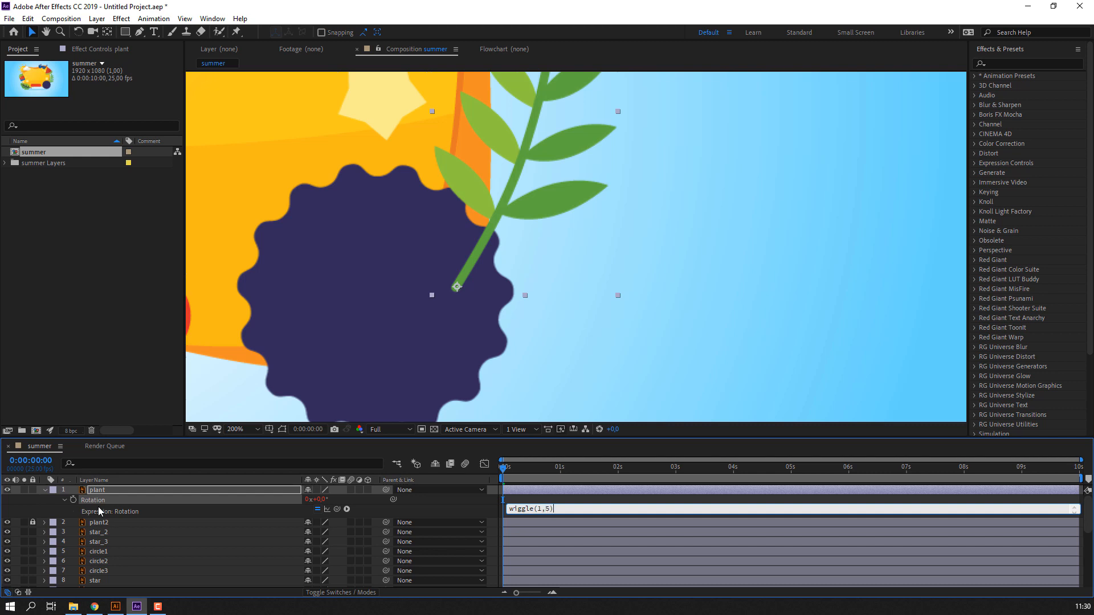
click(98, 511)
Preview the composition to check the swaying of both plants.
scroll(409, 295, down, 4)
key(space)
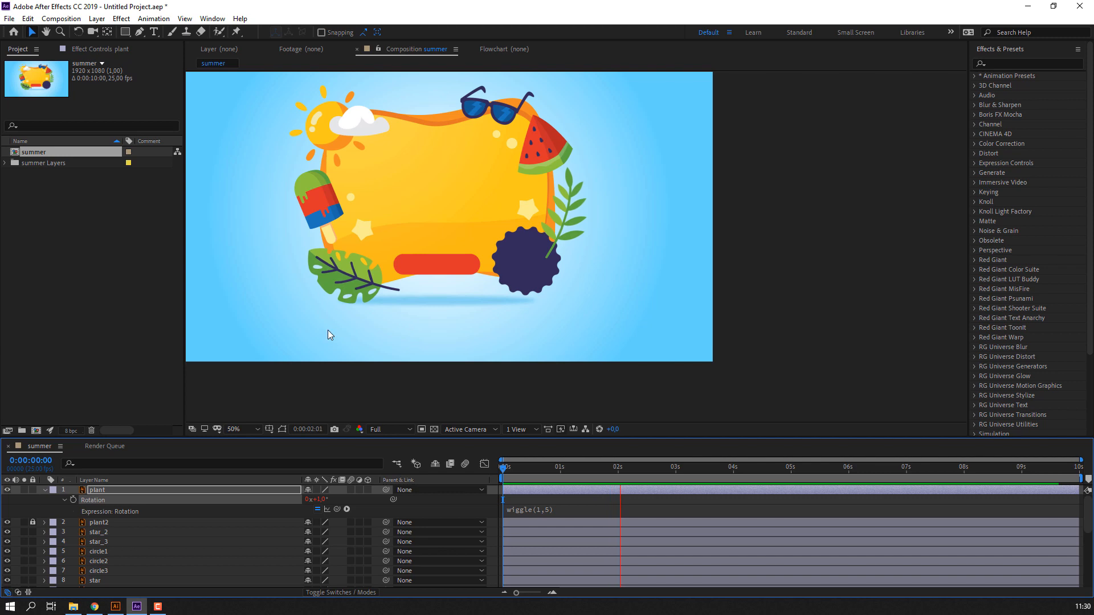
key(space)
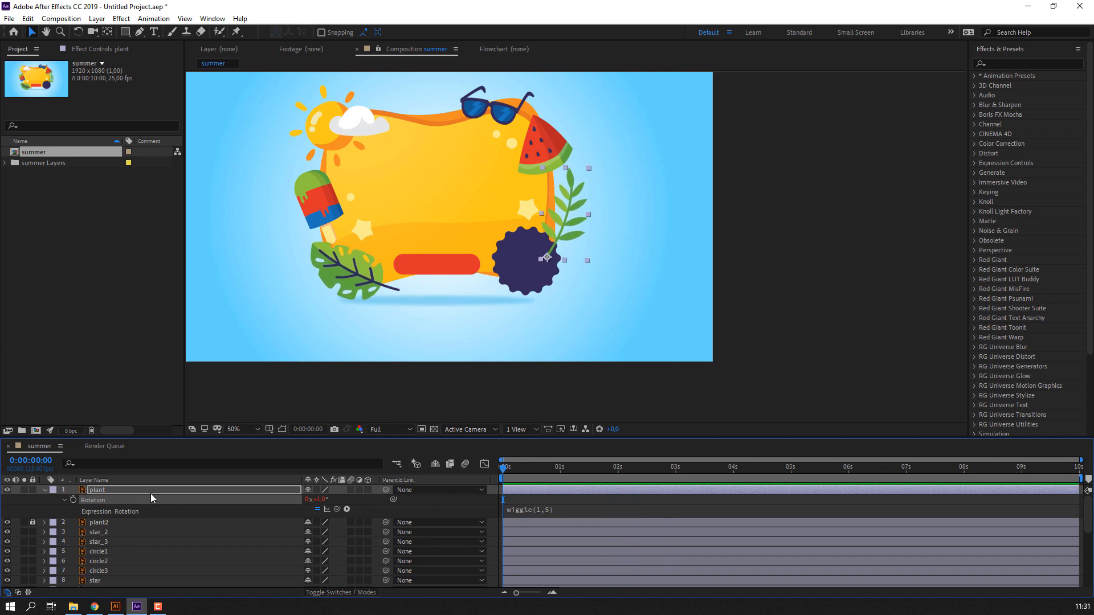
Collapse and lock the plant layer, and move the dark star badge layer to the top of the layer stack.
click(44, 489)
drag(32, 500, 32, 490)
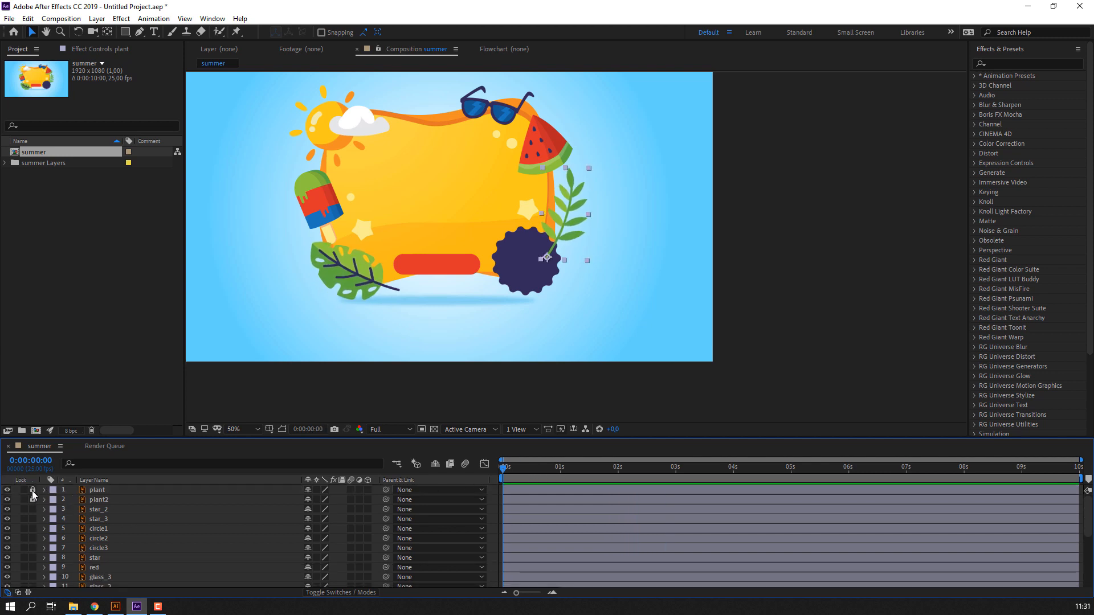
click(519, 270)
drag(107, 536, 112, 487)
Keyframe the star layer's Rotation from 0 at the start of the timeline to 2 full revolutions at 0:00:09:24.
key(period)
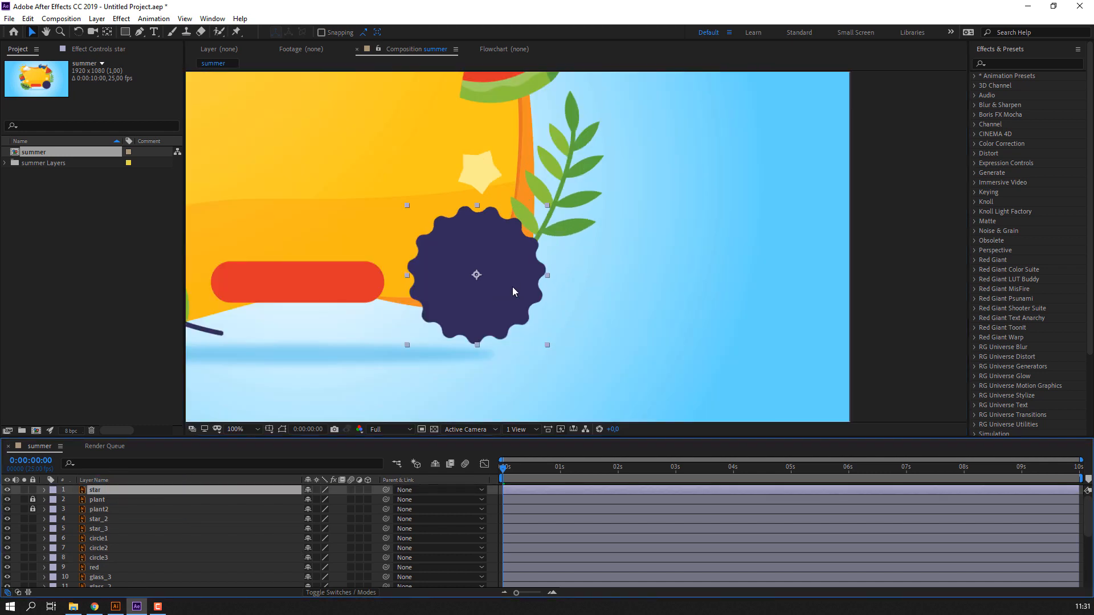
drag(439, 279, 520, 237)
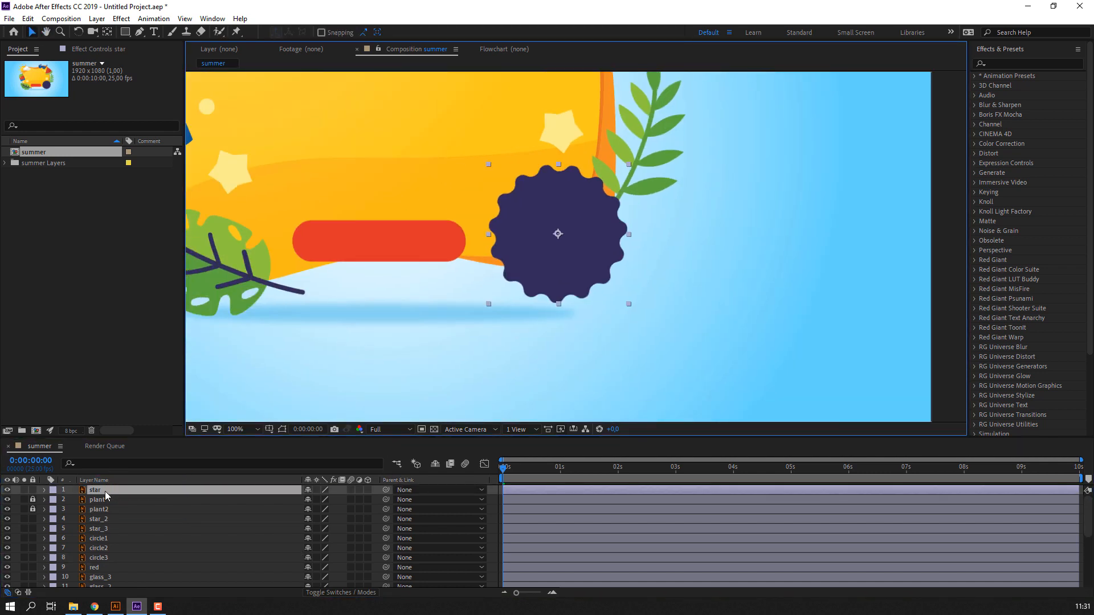
click(106, 494)
key(r)
click(73, 499)
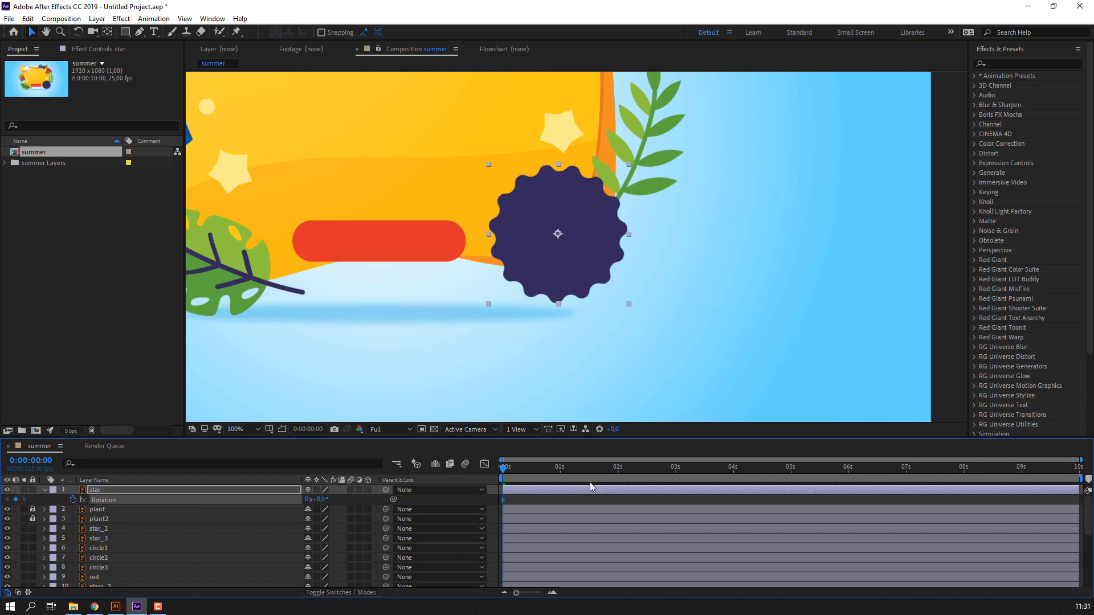
drag(511, 470, 1078, 468)
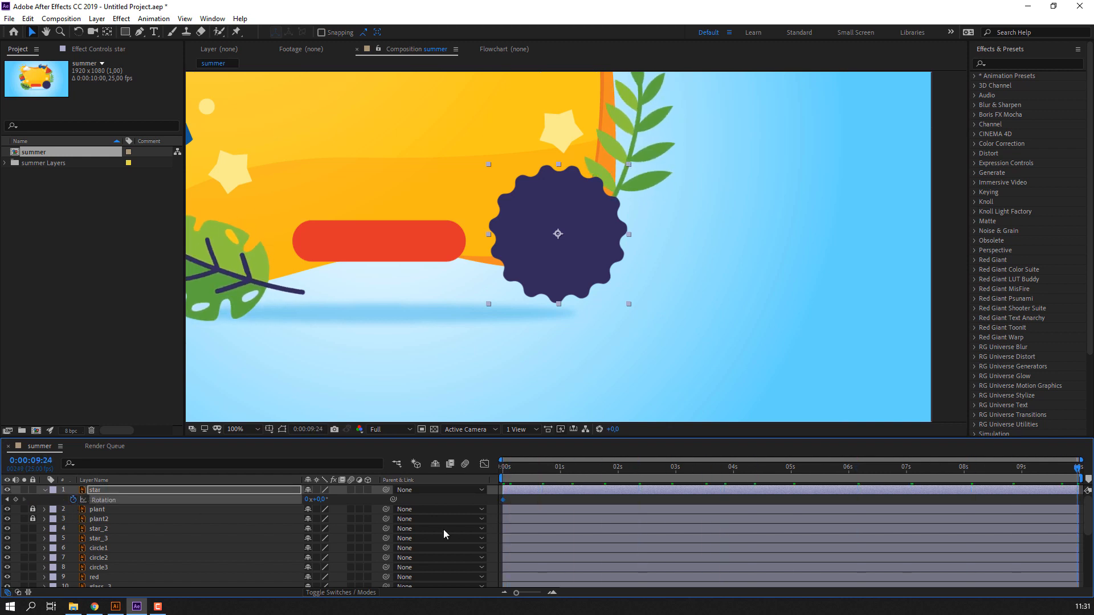
key(Return)
Preview the composition to check the speed of the spinning star badge.
key(space)
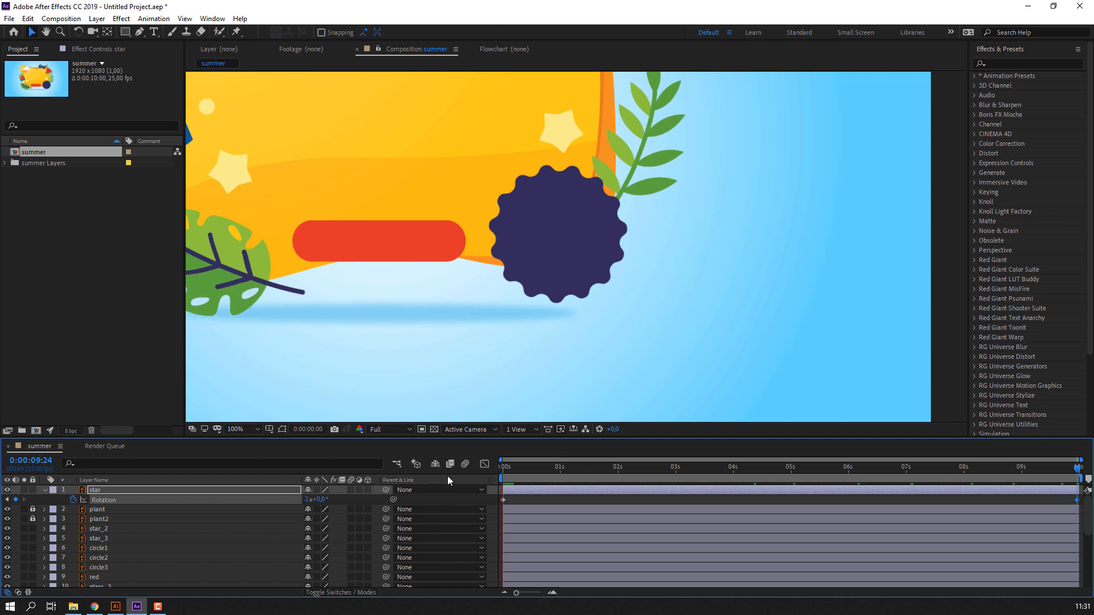
scroll(506, 307, down, 1)
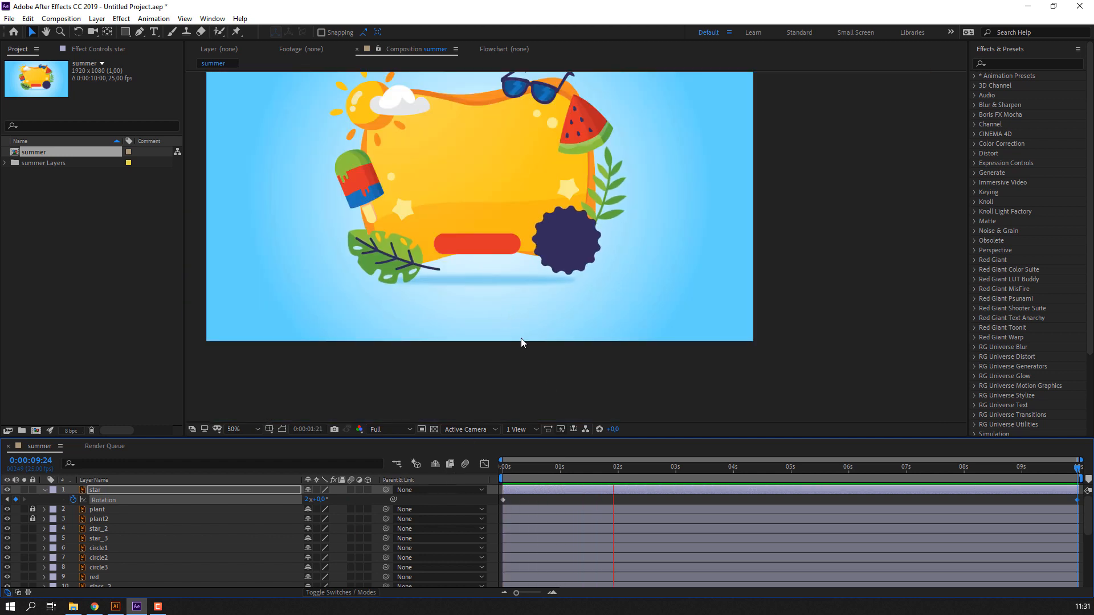
key(space)
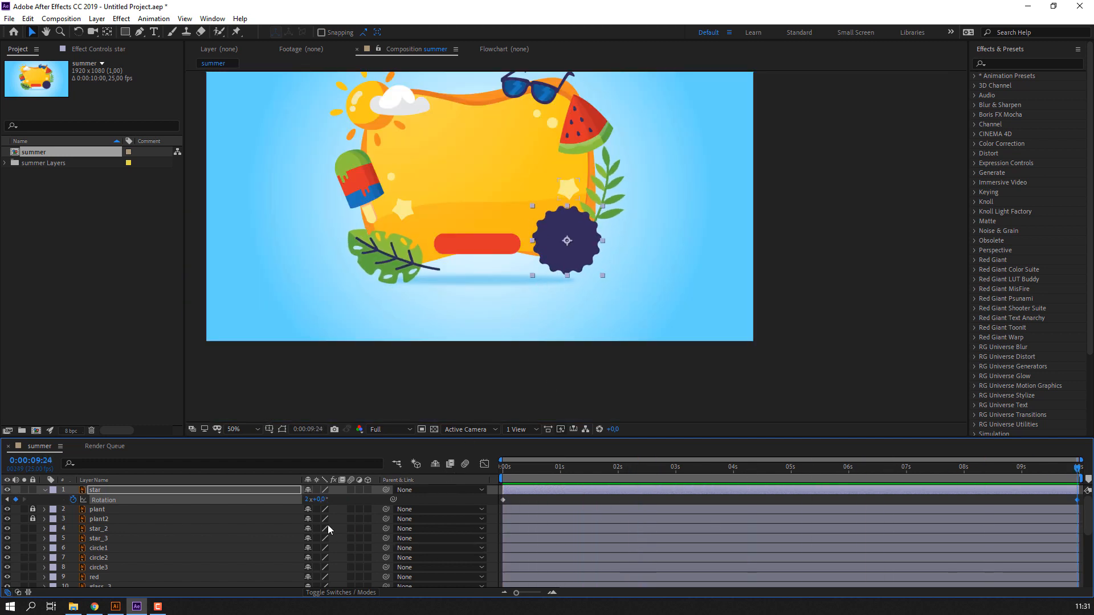
Set the star layer's Rotation keyframe at 0:00:09:24 to 1 full revolution.
click(306, 500)
text(1)
key(Return)
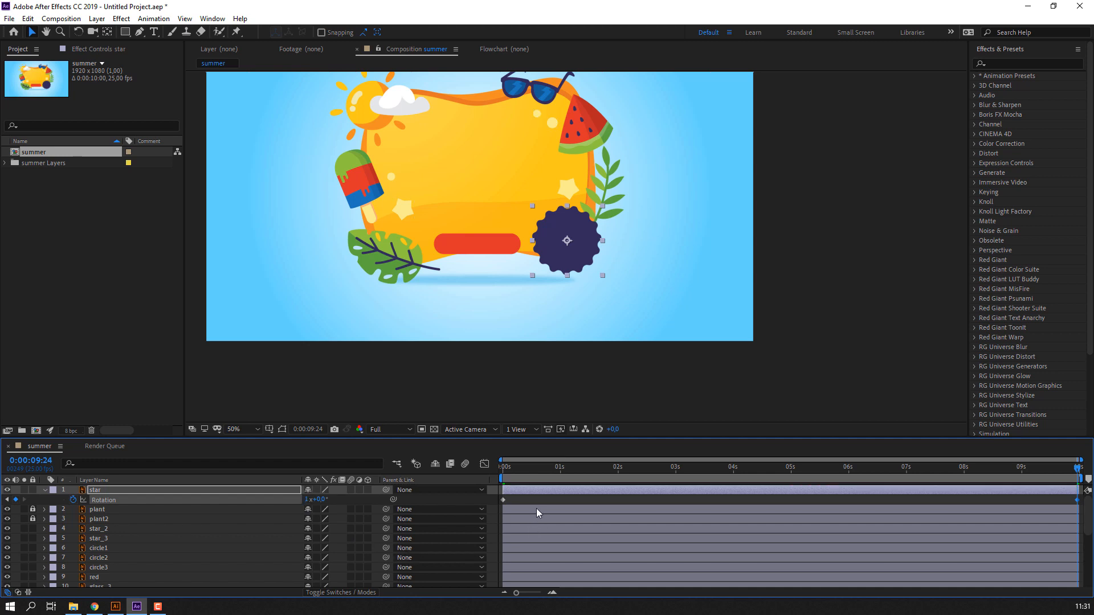
Preview the star badge's single-revolution spin and return to the start of the timeline.
click(528, 511)
key(space)
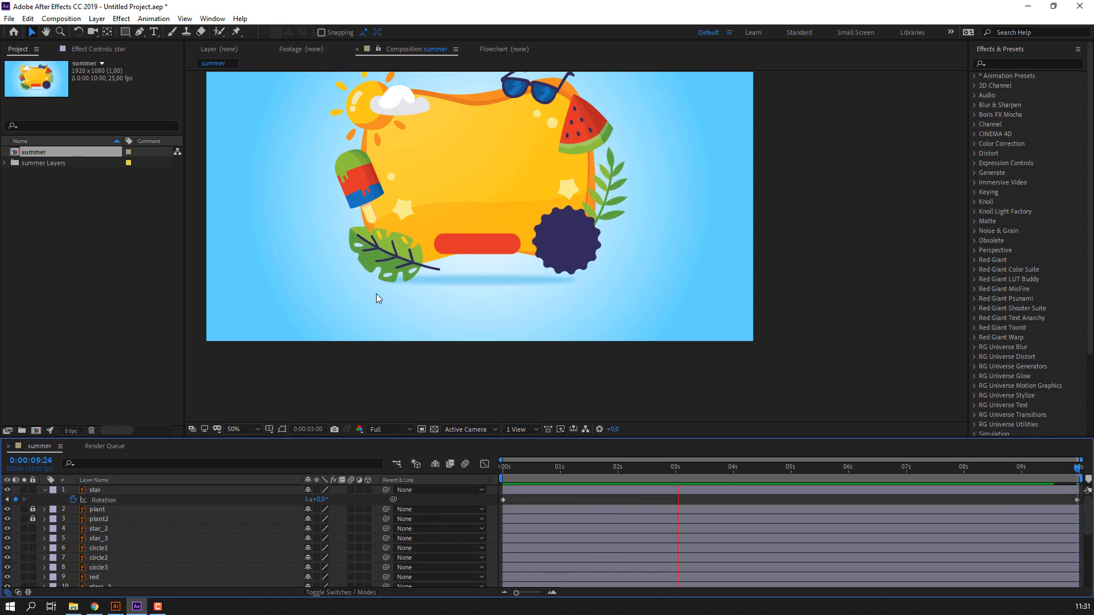
key(comma)
key(period)
click(558, 464)
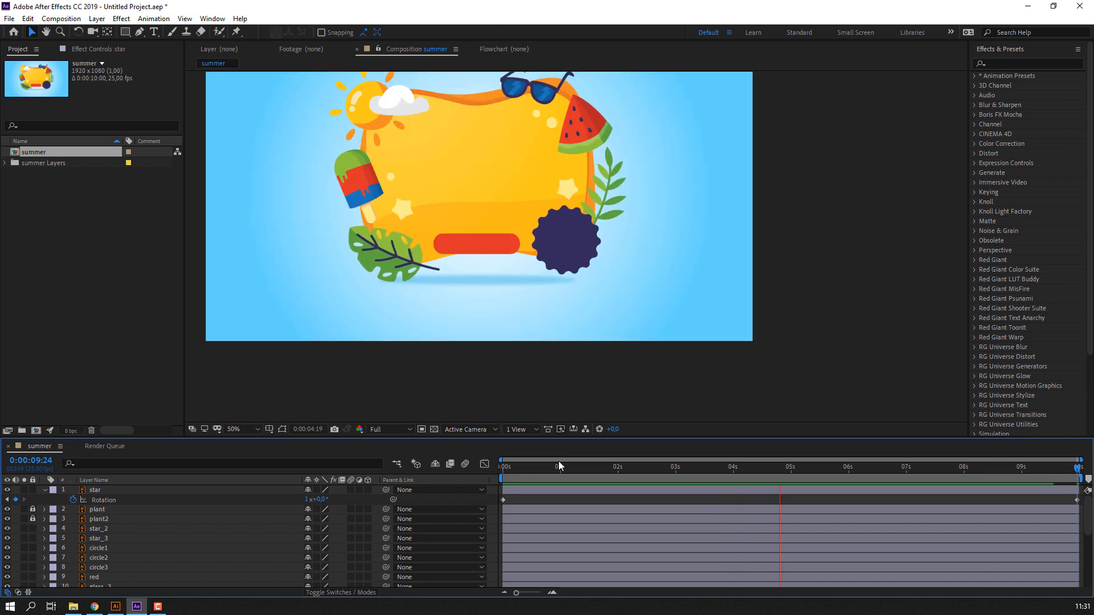
key(Home)
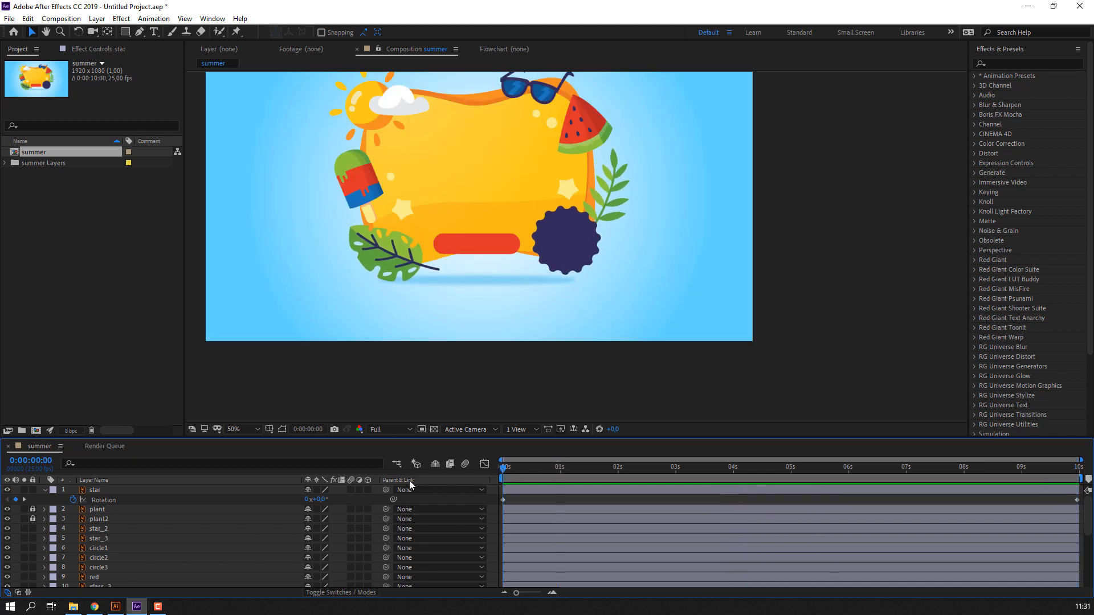
Lock the star layer, then keyframe the cloud's Position at the start and shift it to 653,7, 235,1 at 0:00:01:00.
click(46, 490)
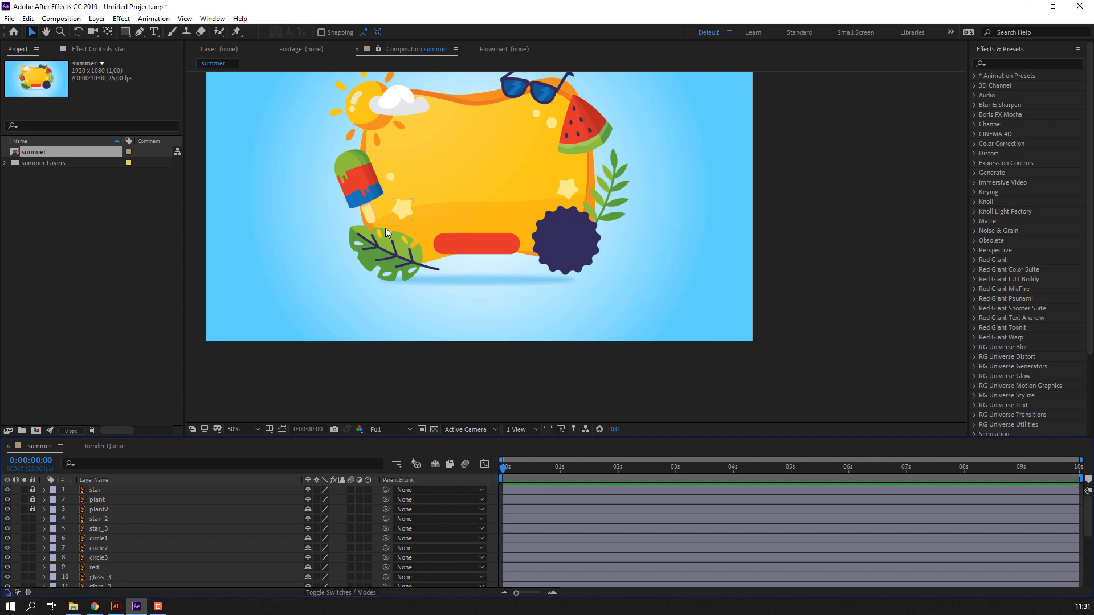
click(395, 101)
scroll(464, 283, up, 4)
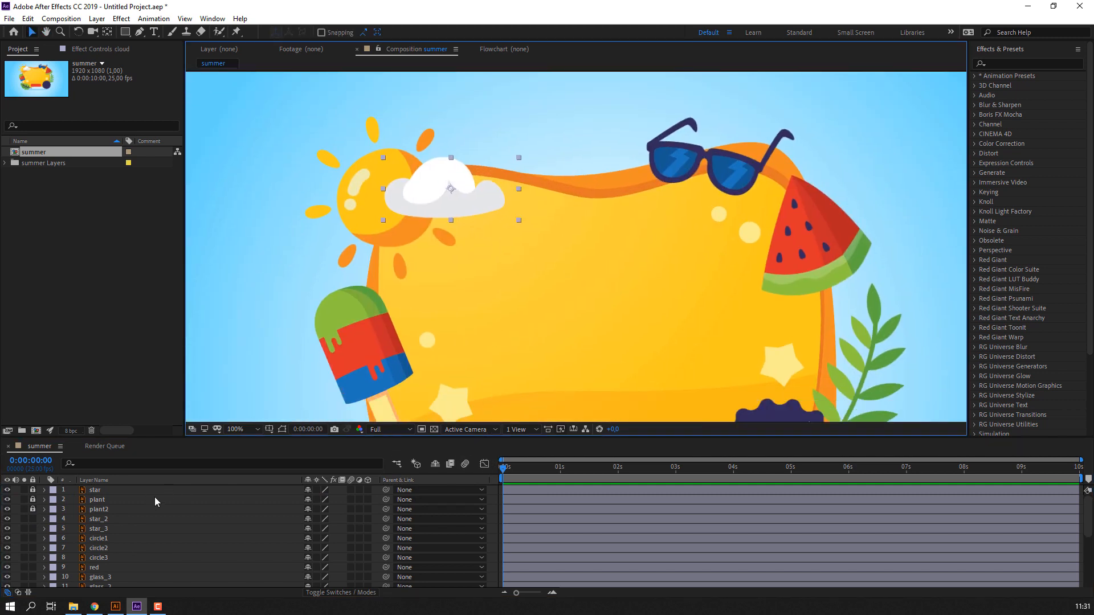
scroll(154, 519, down, 4)
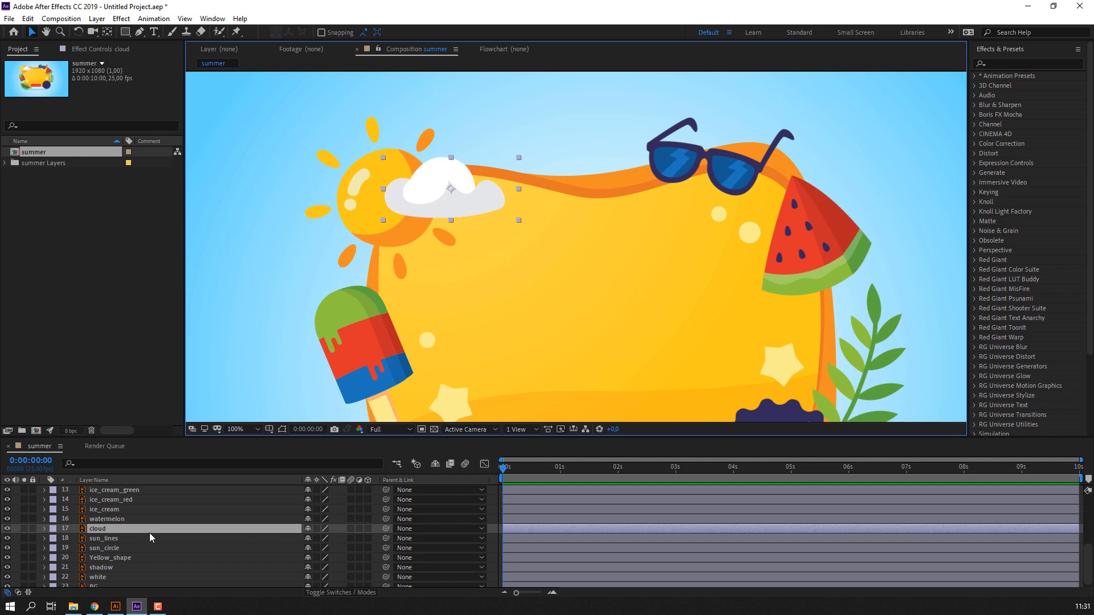
key(p)
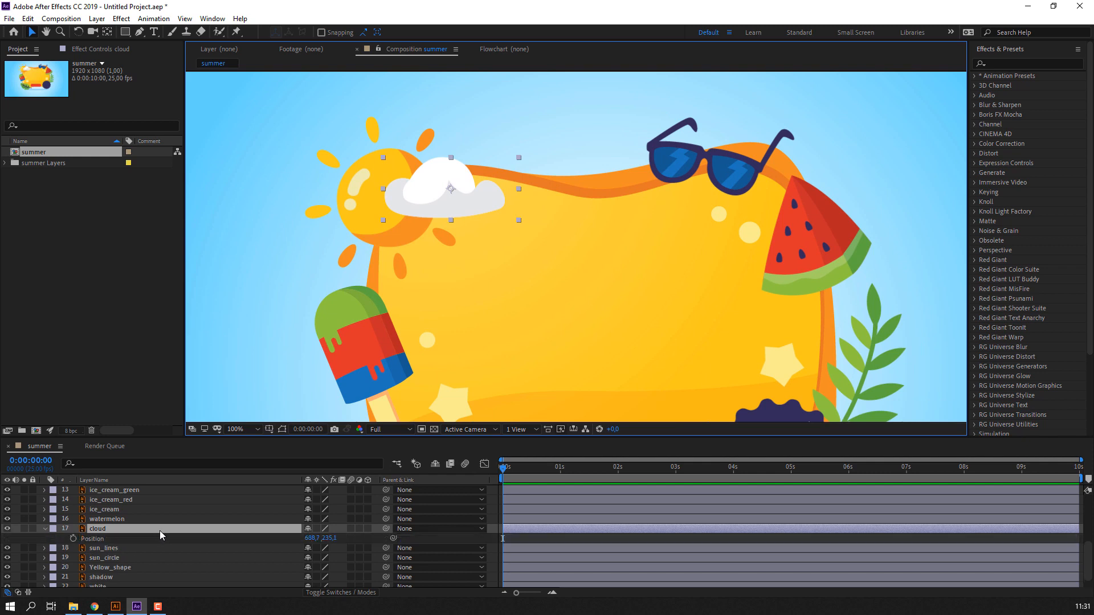
click(72, 539)
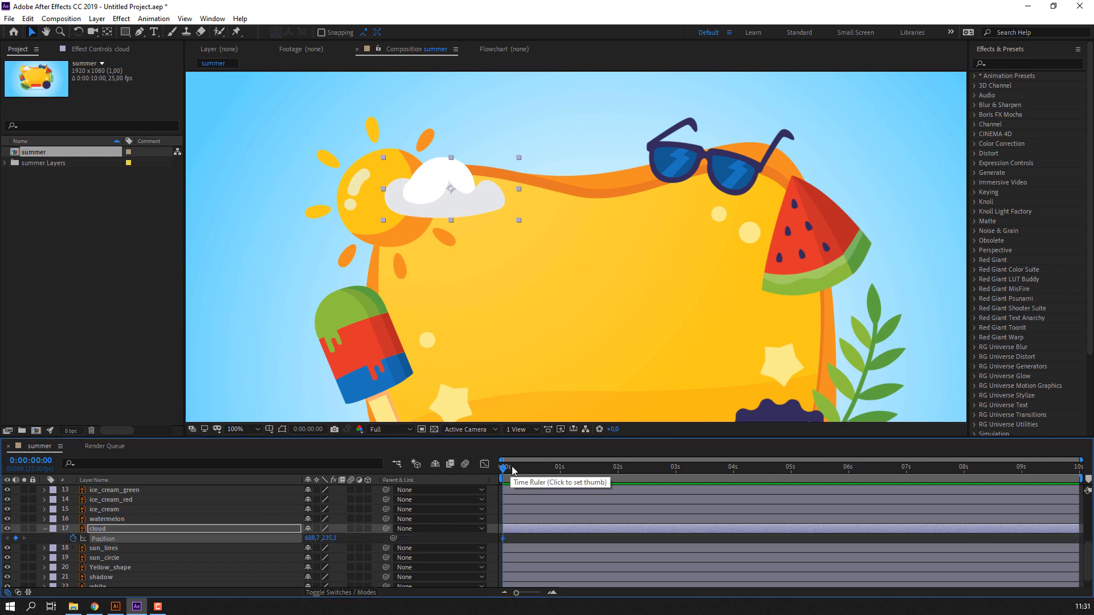
drag(519, 474, 561, 474)
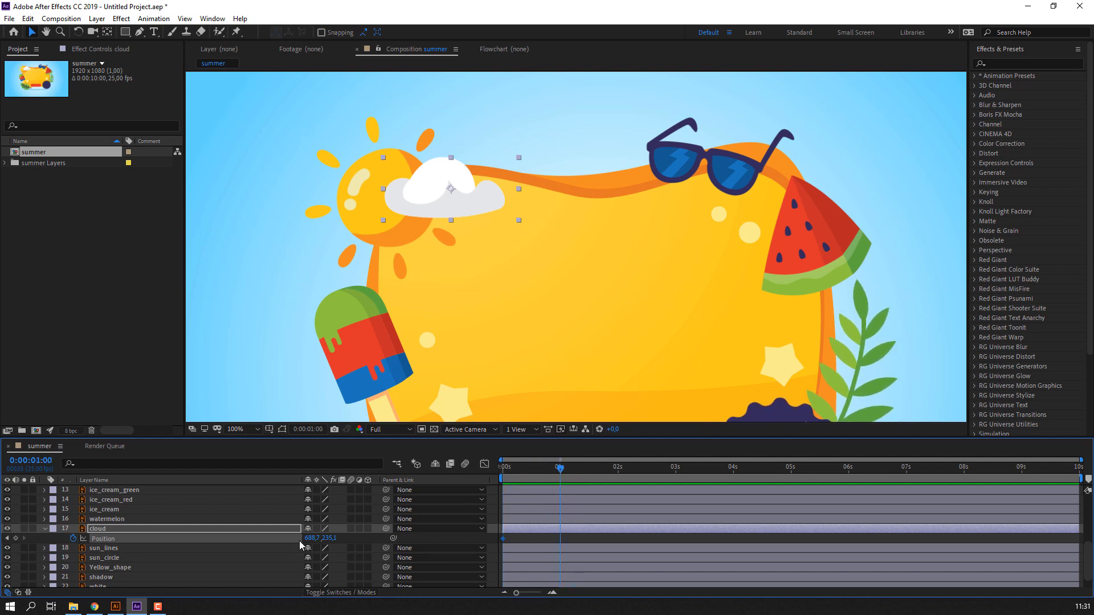
drag(450, 189, 430, 188)
Copy the cloud's first Position keyframe to 0:00:02:00 and preview the back-and-forth drift.
click(611, 468)
click(616, 470)
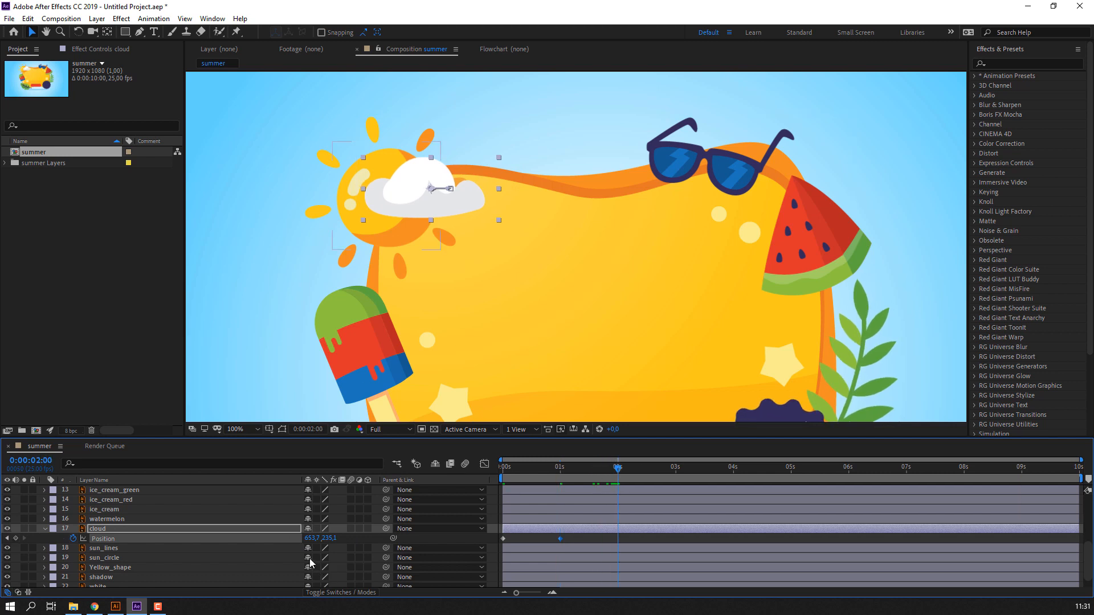
click(503, 538)
key(ctrl+c)
key(ctrl+v)
key(space)
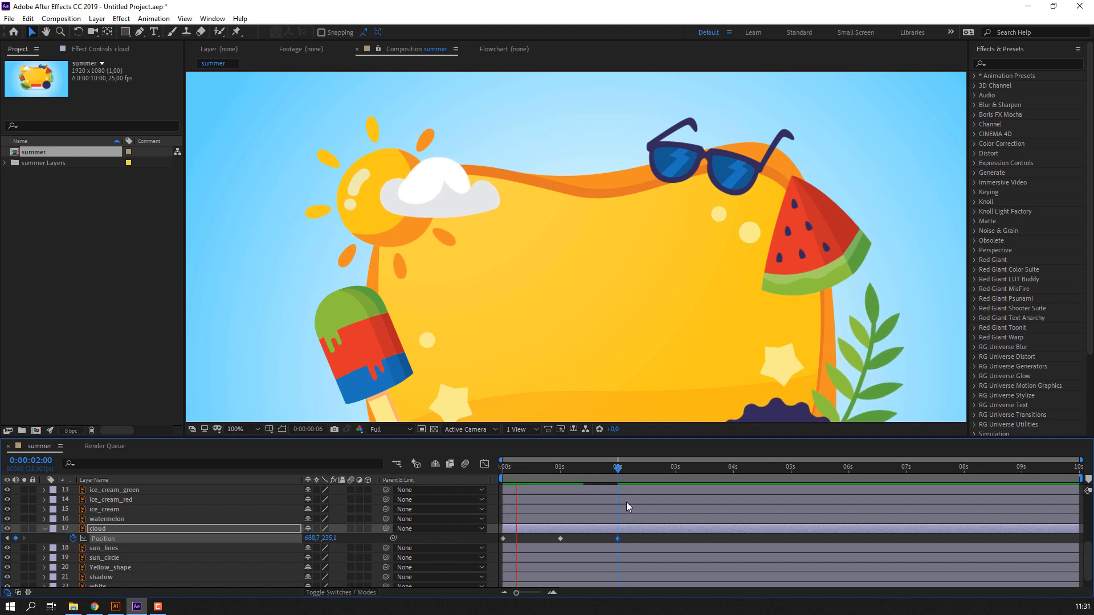
key(space)
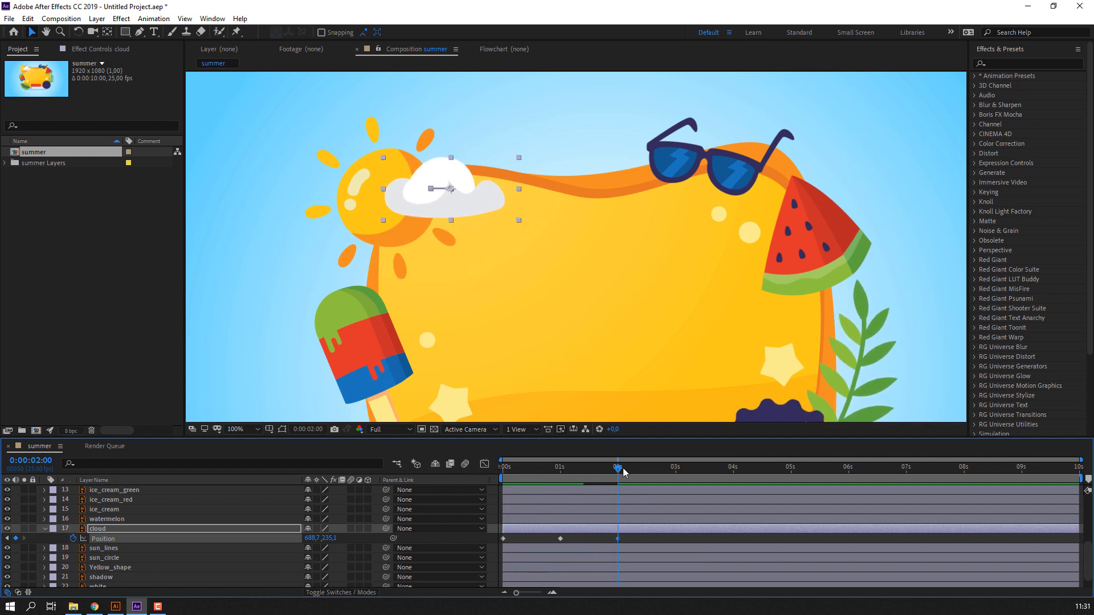
Continue the cloud's drift by copying its 1-second Position keyframe to 0:00:03:00 and its 2-second keyframe to 0:00:04:00.
click(677, 472)
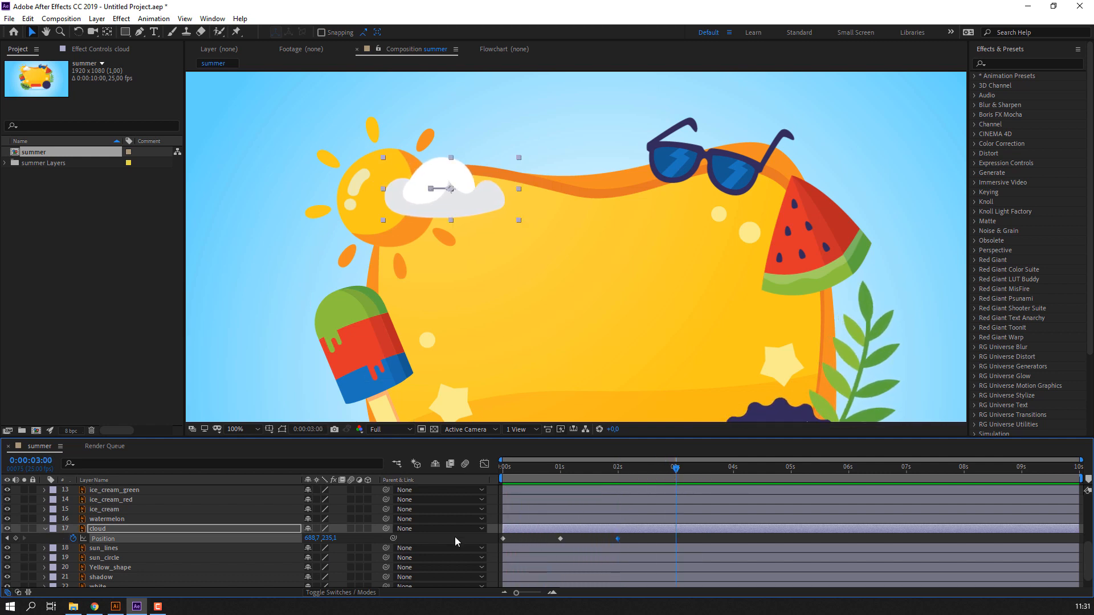
drag(573, 539, 560, 544)
key(ctrl+c)
key(ctrl+v)
drag(702, 473, 733, 474)
drag(631, 536, 610, 558)
key(ctrl+c)
key(ctrl+v)
Repeat the cloud's alternating Position keyframes, with the shifted position at 0:00:05:00 and the original position at 0:00:06:00.
drag(782, 470, 794, 472)
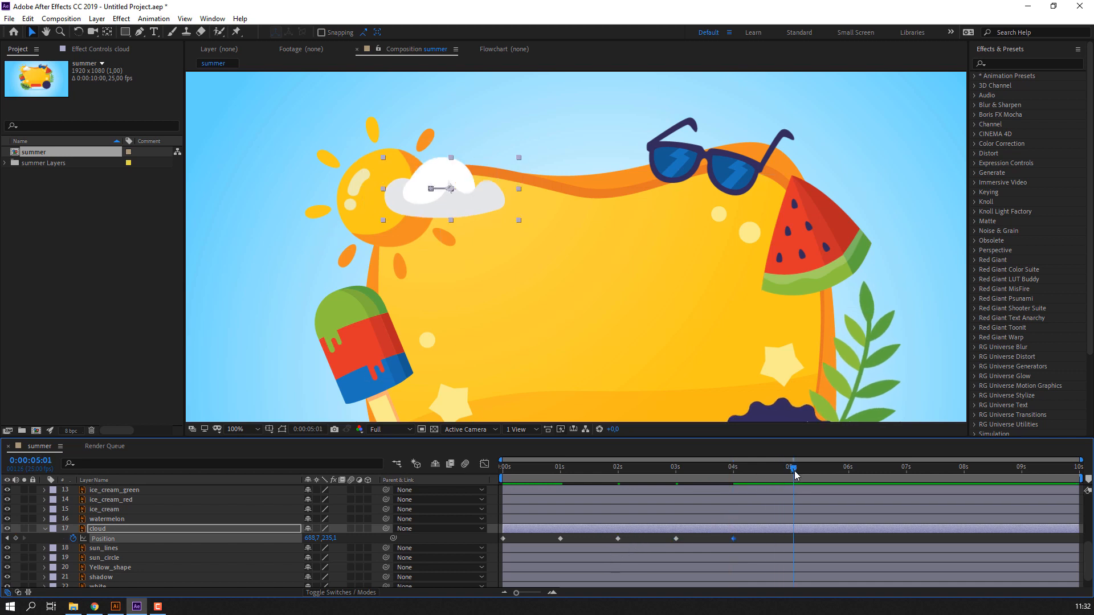
key(Page_Up)
key(ctrl+v)
click(847, 474)
key(Page_Down)
click(733, 538)
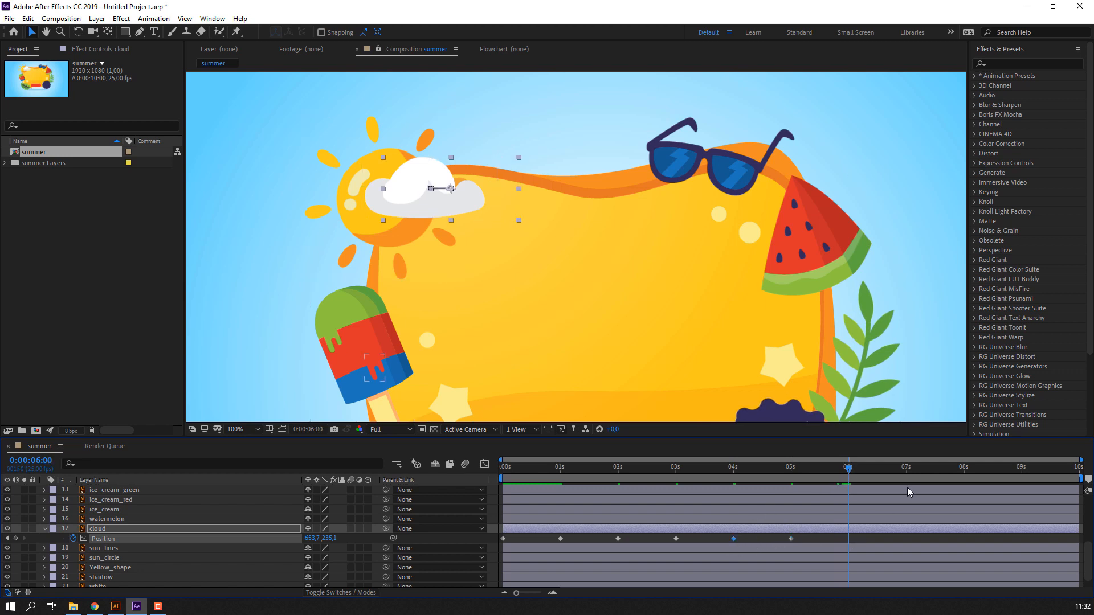
key(ctrl+c)
key(ctrl+v)
Paste the cloud's shifted Position keyframe at 0:00:07:00 and its original Position keyframe at 0:00:08:00.
drag(882, 468, 891, 467)
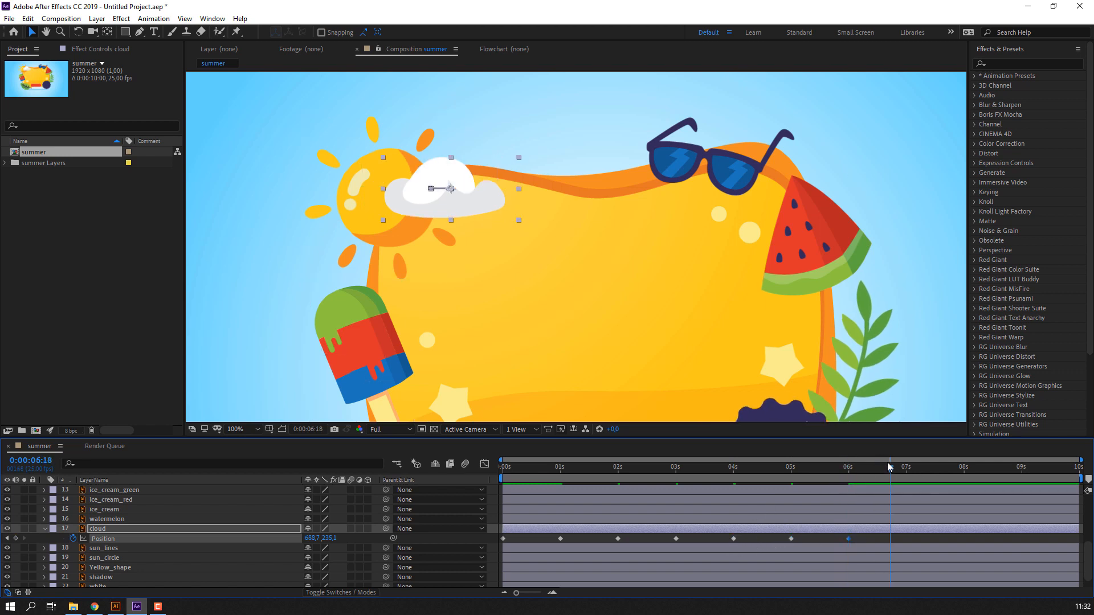
click(904, 468)
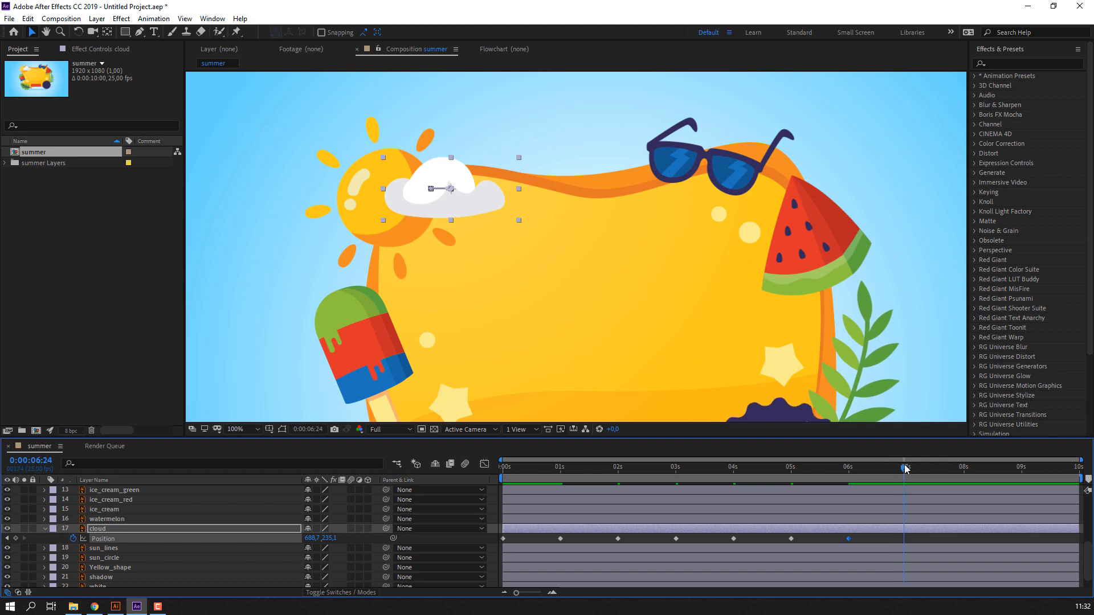
key(Page_Down)
key(Page_Down)
key(Page_Up)
click(791, 538)
key(ctrl+c)
key(ctrl+v)
key(space)
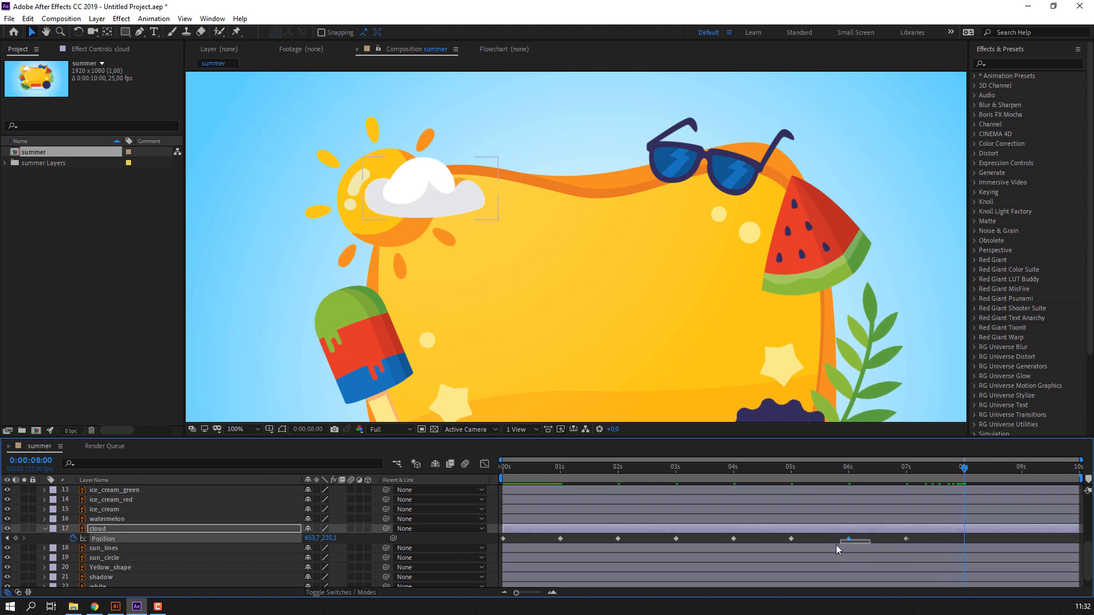
key(ctrl+v)
Finish the cloud's loop with the shifted Position keyframe at 0:00:09:00 and the original position at 0:00:09:24.
click(1023, 467)
key(Page_Up)
key(ctrl+v)
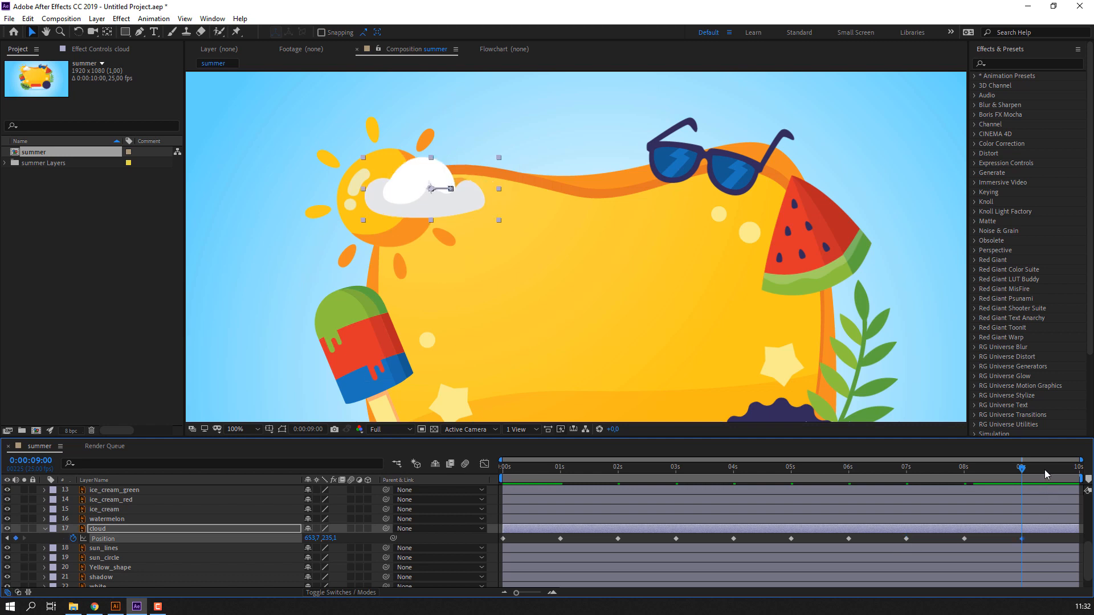
key(End)
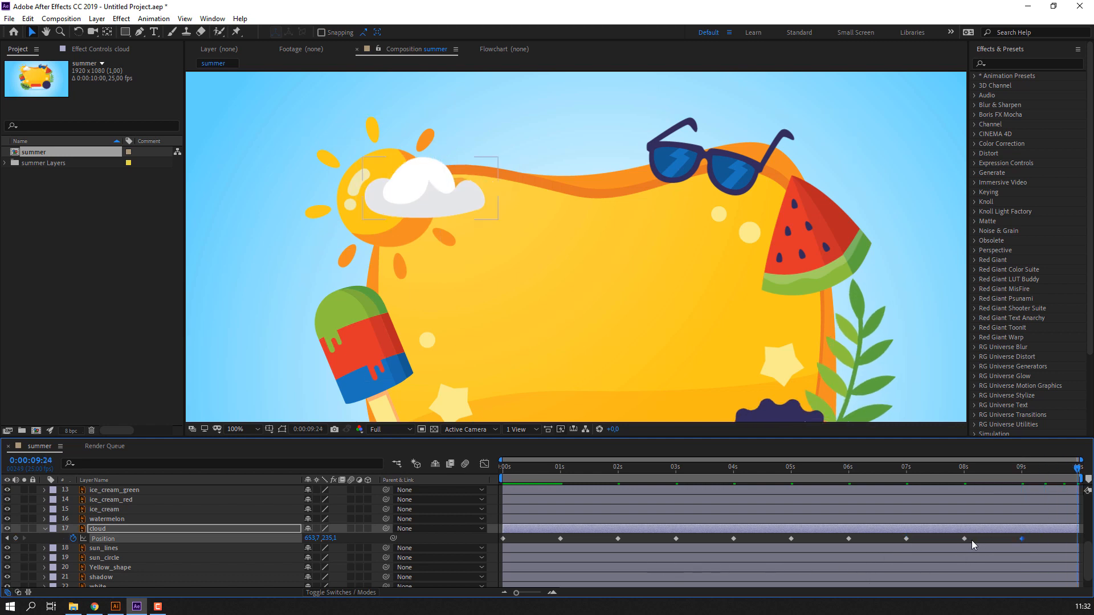
key(ctrl+v)
key(space)
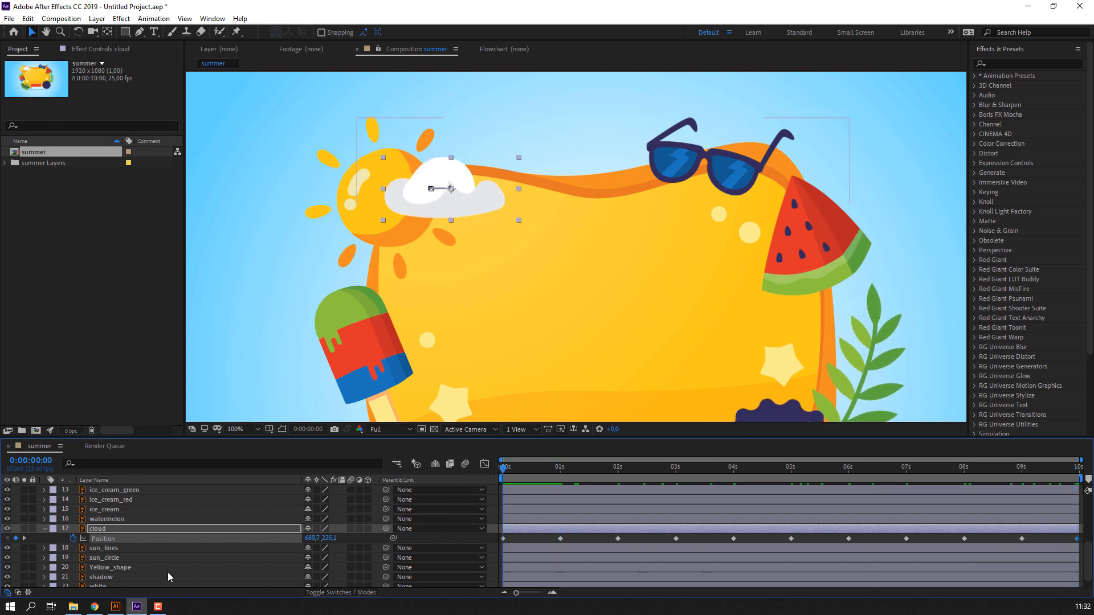
Apply Easy Ease to all of the cloud layer's Position keyframes.
click(121, 541)
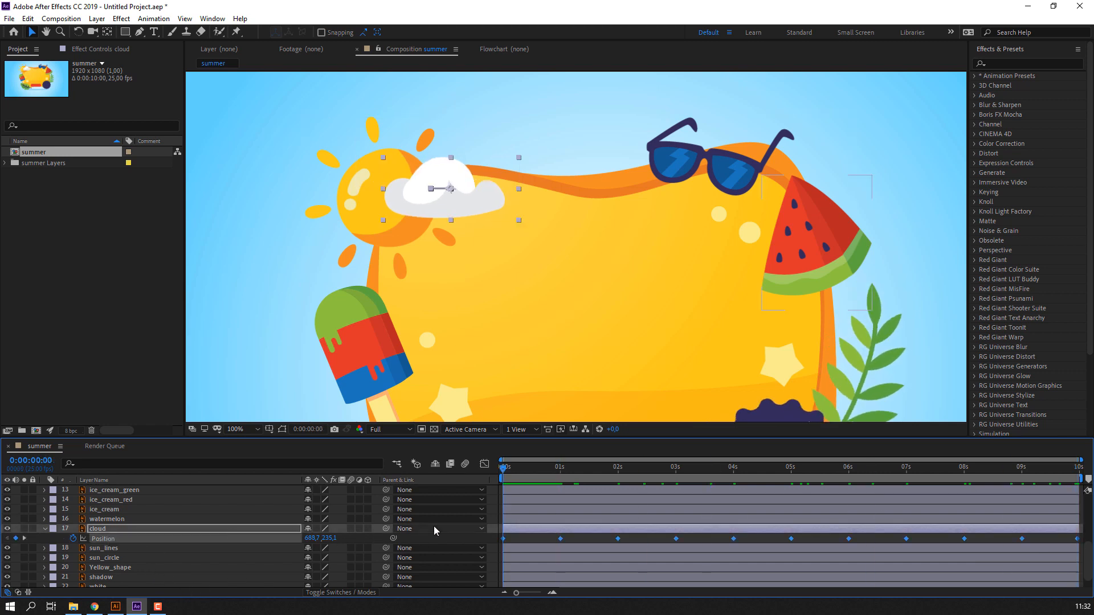
right_click(504, 541)
mouse_move(570, 536)
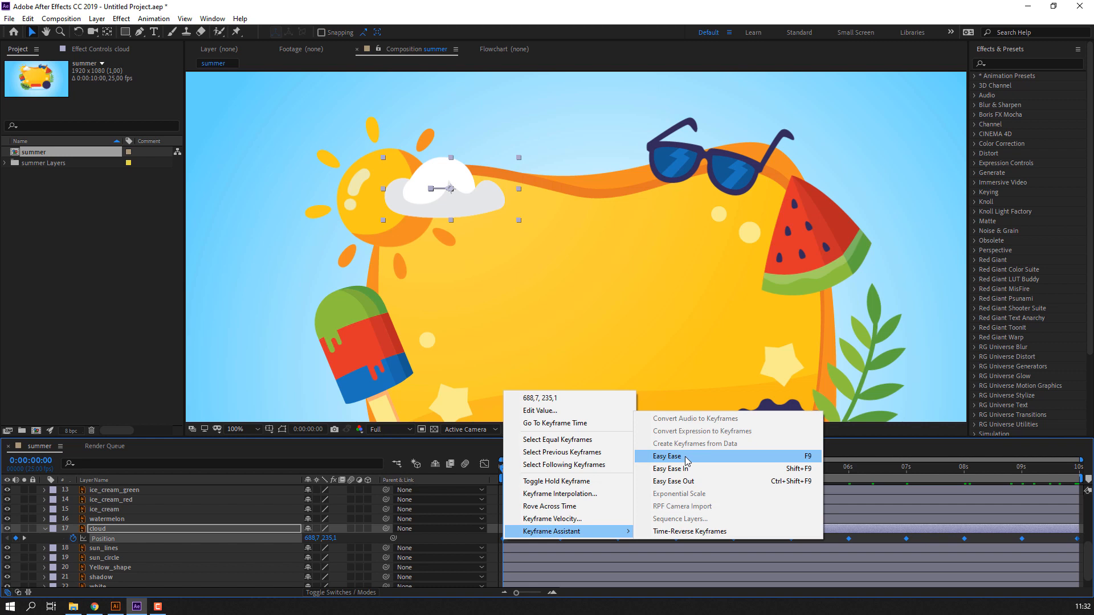
click(691, 453)
Collapse and lock the cloud layer and preview its eased drift in the whole composition.
click(45, 529)
click(33, 528)
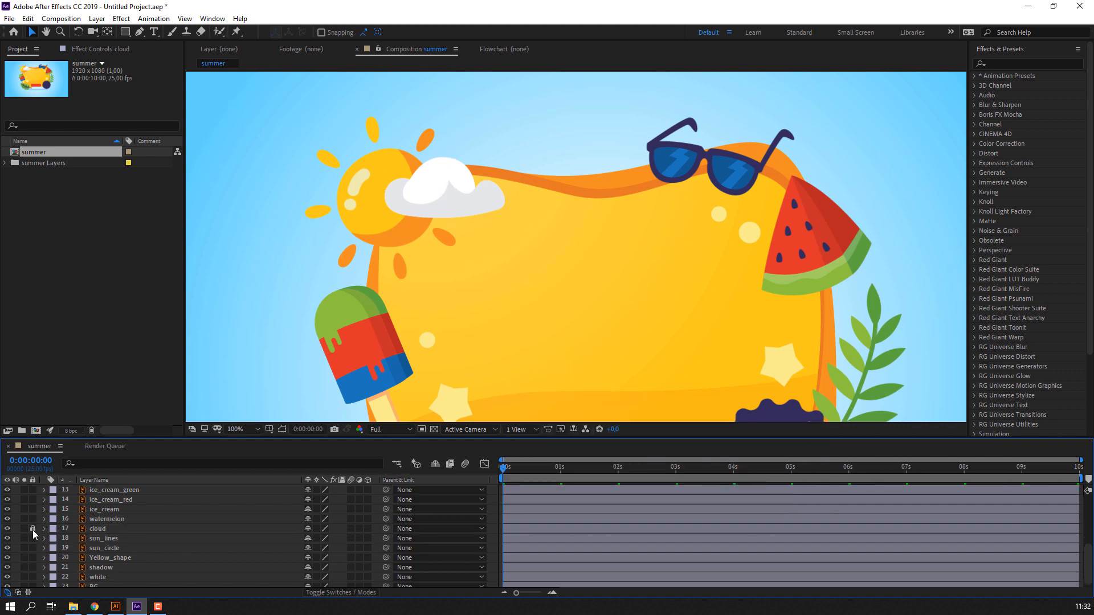
key(space)
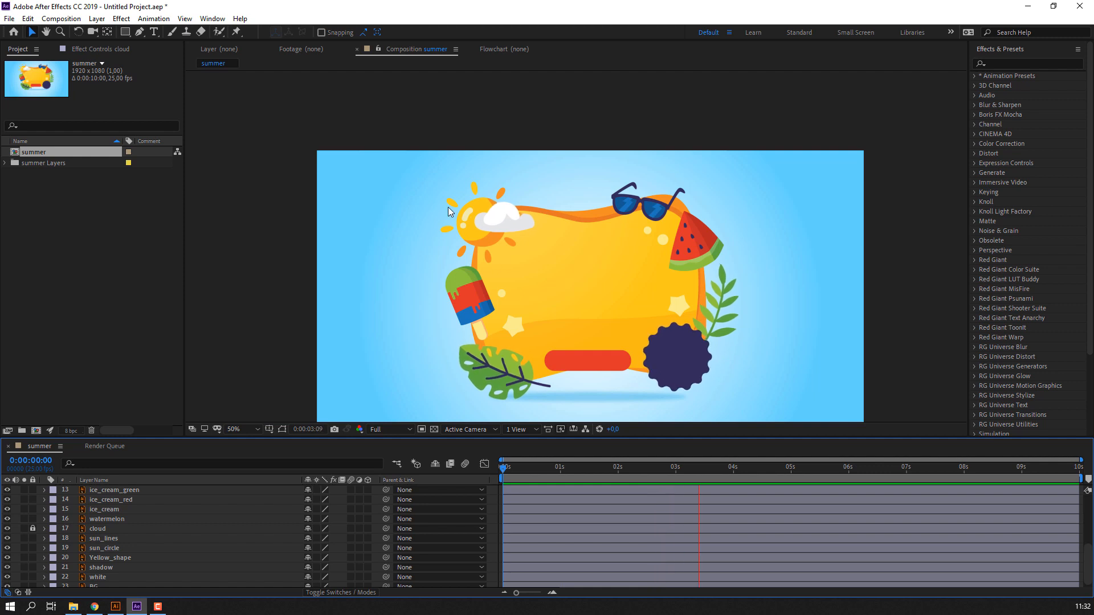
key(space)
Add the expression wiggle(1,5) to the Scale of the sun_lines layer.
click(371, 211)
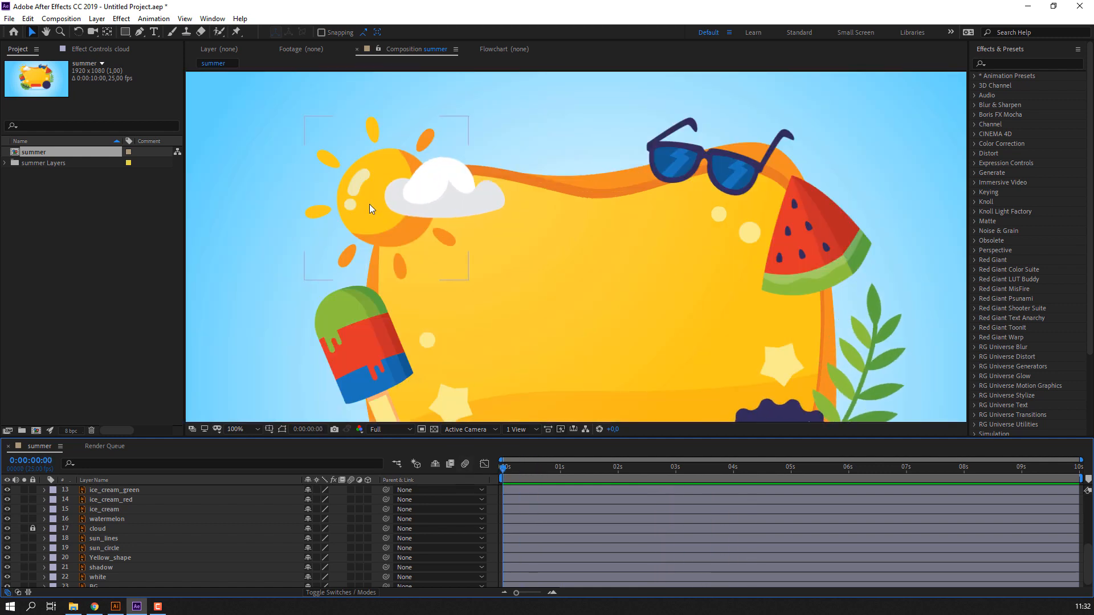
click(321, 158)
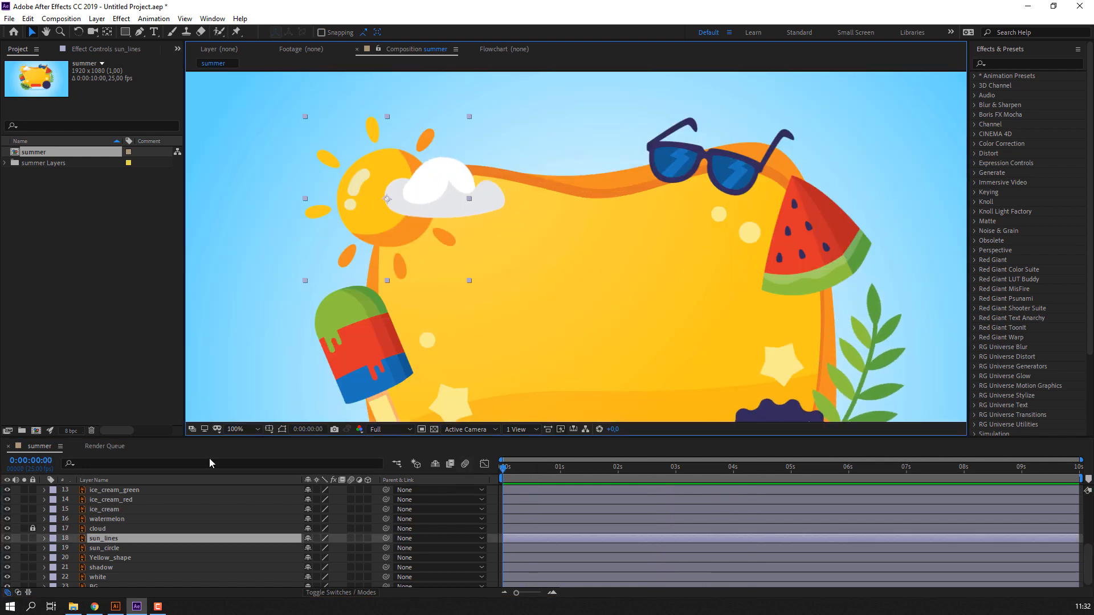
click(25, 537)
click(25, 538)
key(s)
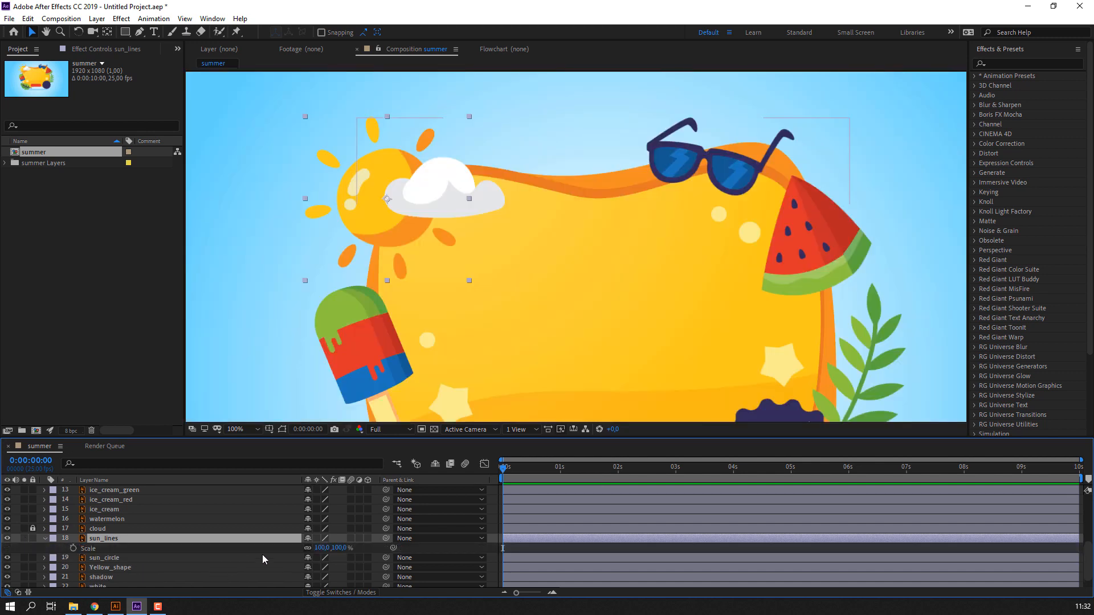
drag(342, 548, 335, 548)
key(ctrl+z)
alt+click(73, 548)
text(wiggle(1,5)
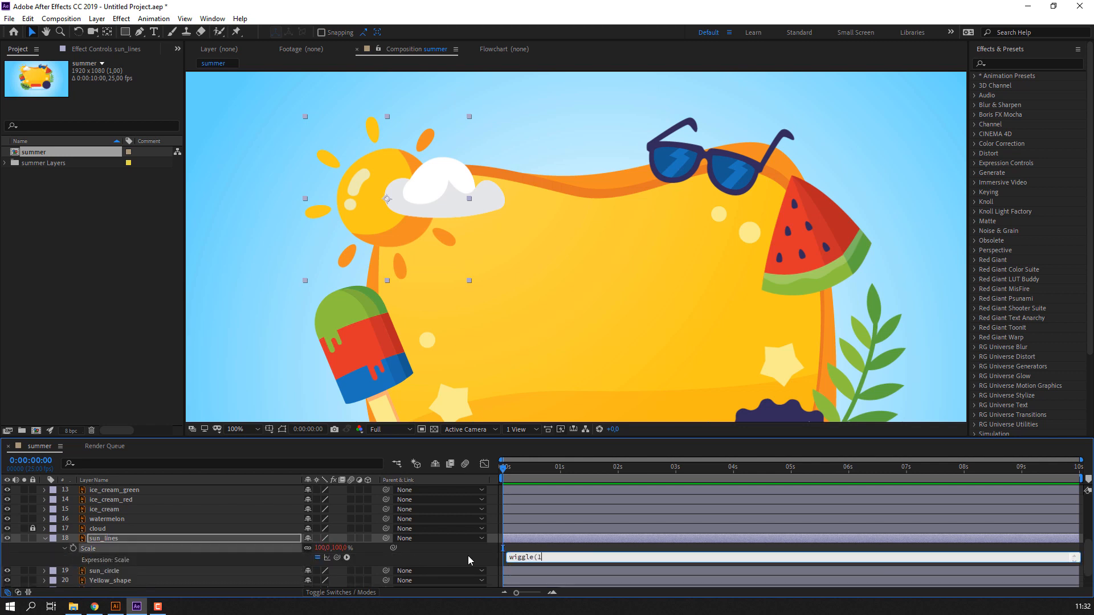
text())
key(KP_Enter)
Preview the pulsing sun rays, and collapse and lock the sun_lines layer.
key(space)
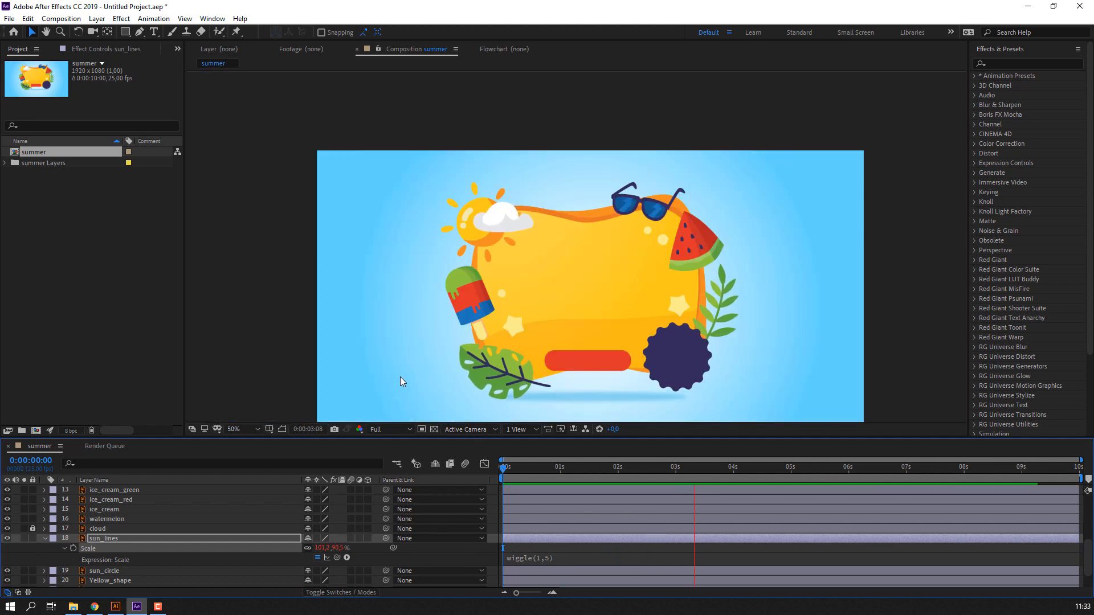
click(45, 538)
key(period)
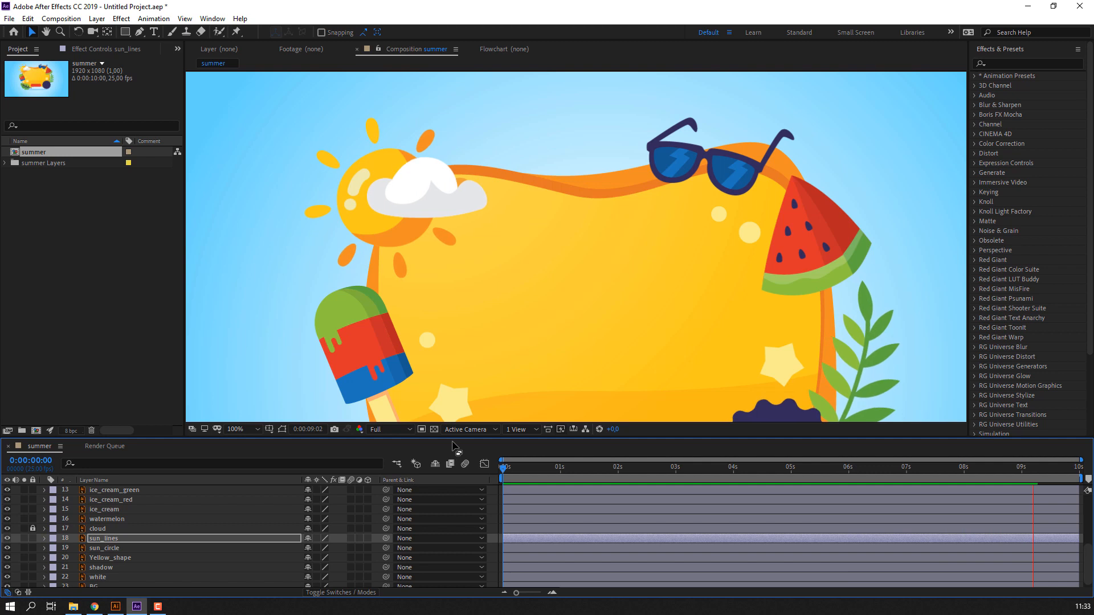
click(32, 539)
click(112, 549)
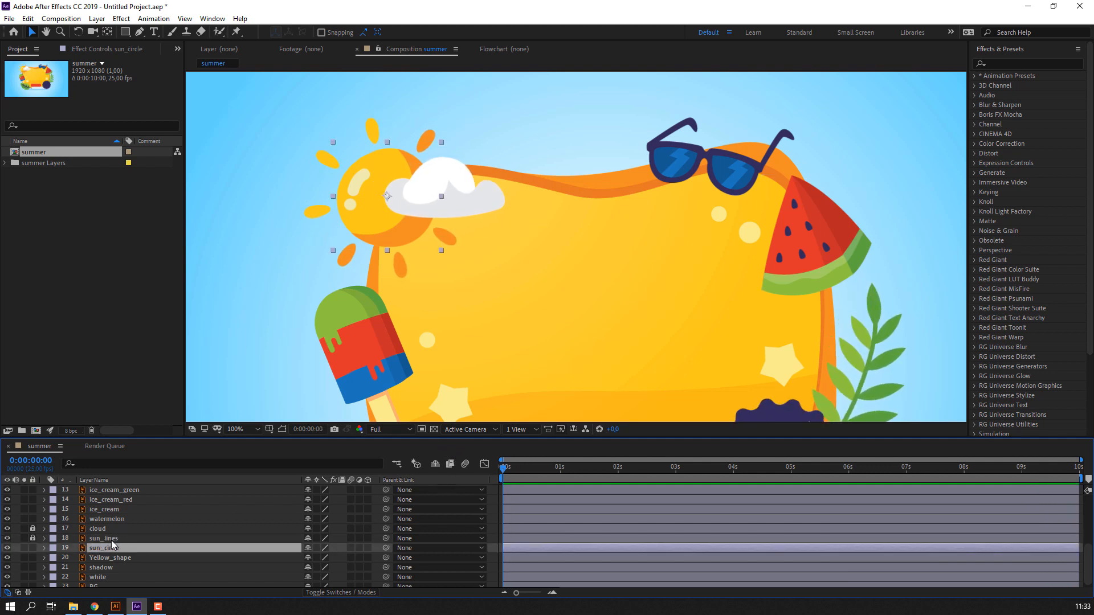
key(r)
drag(322, 562, 354, 556)
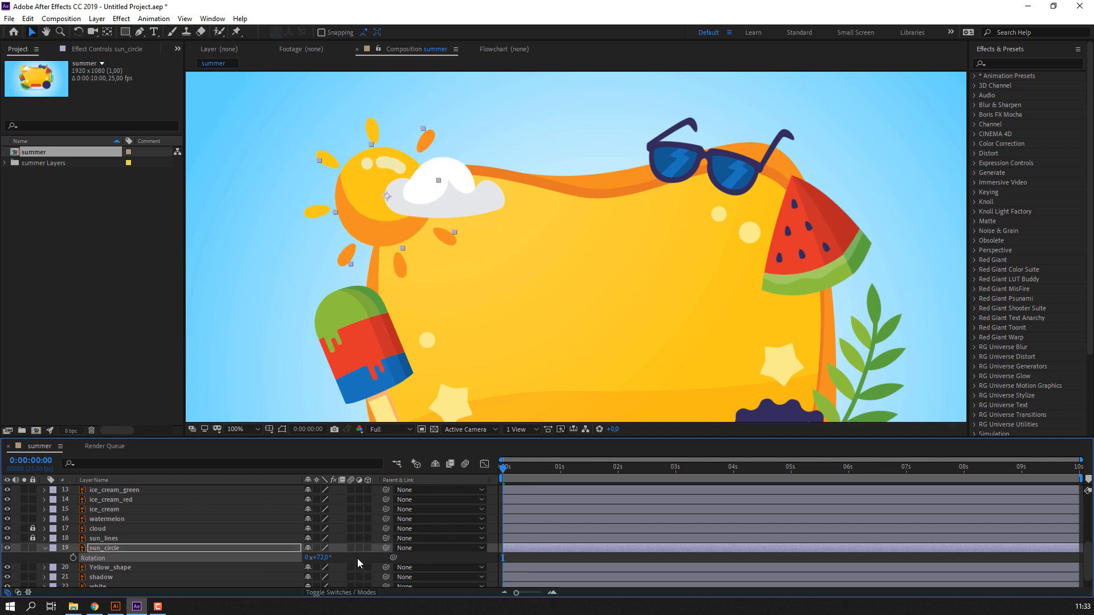
key(ctrl+z)
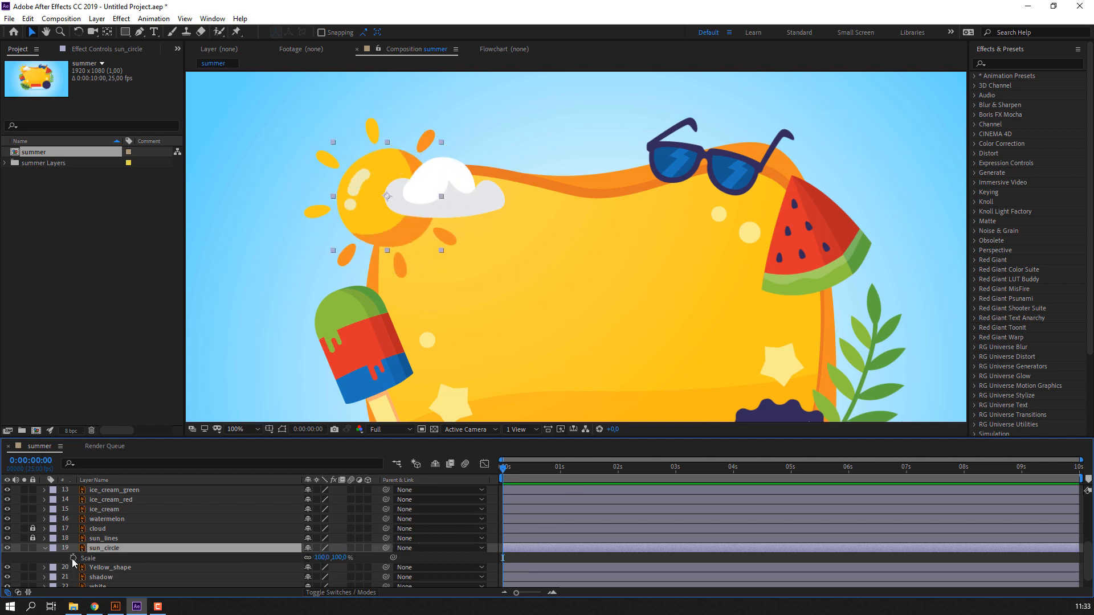
Add the expression wiggle(1,5) to the Scale of the sun_circle layer and preview the pulsing sun.
alt+click(73, 558)
text(wiggle(1,5)
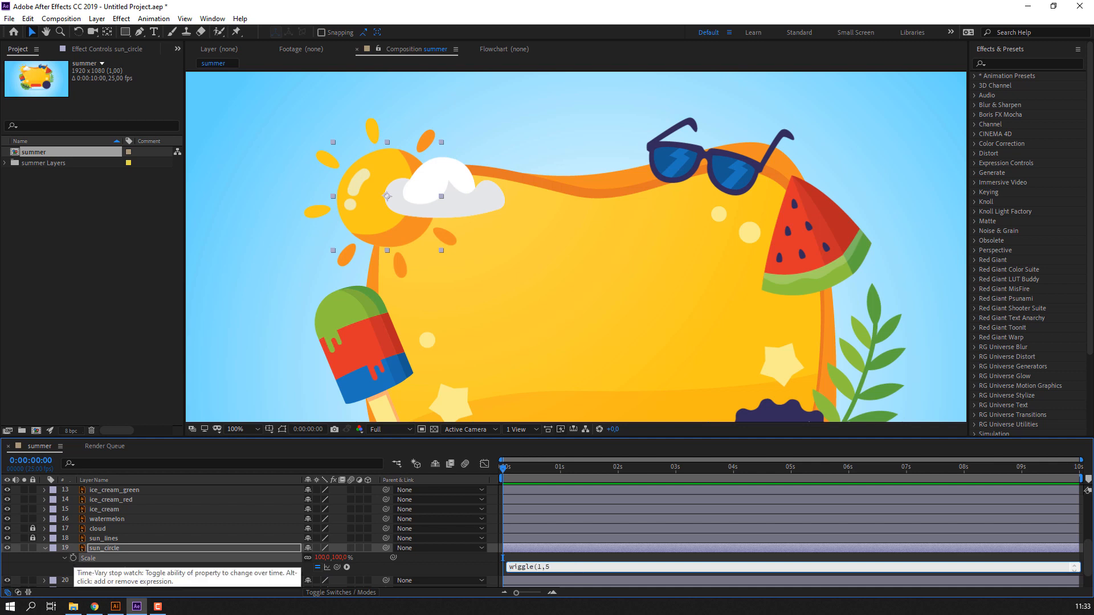
key(KP_Enter)
key(space)
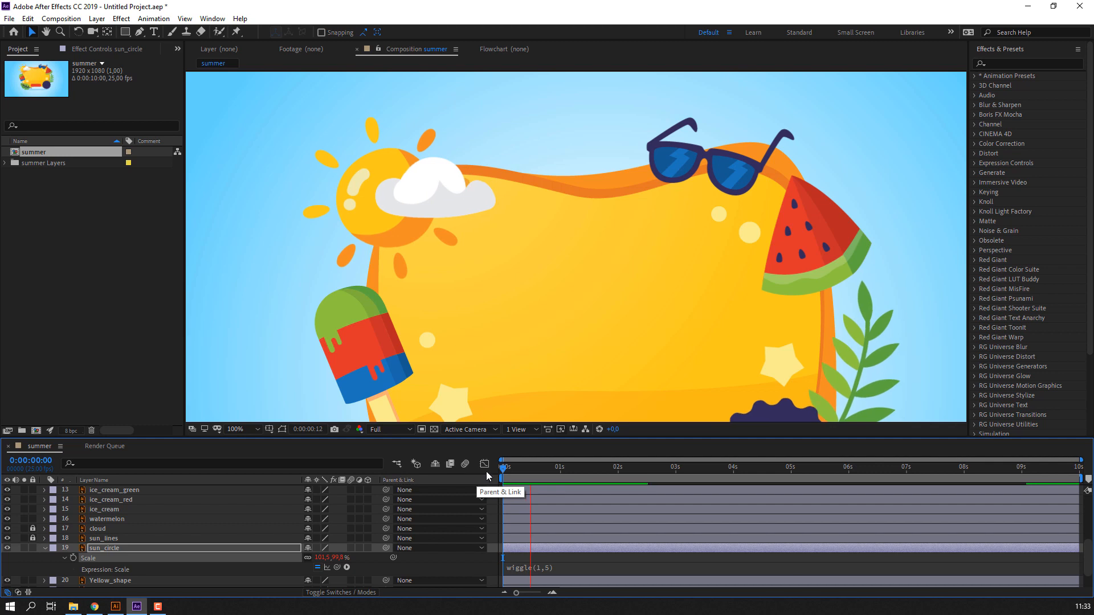
key(comma)
key(comma)
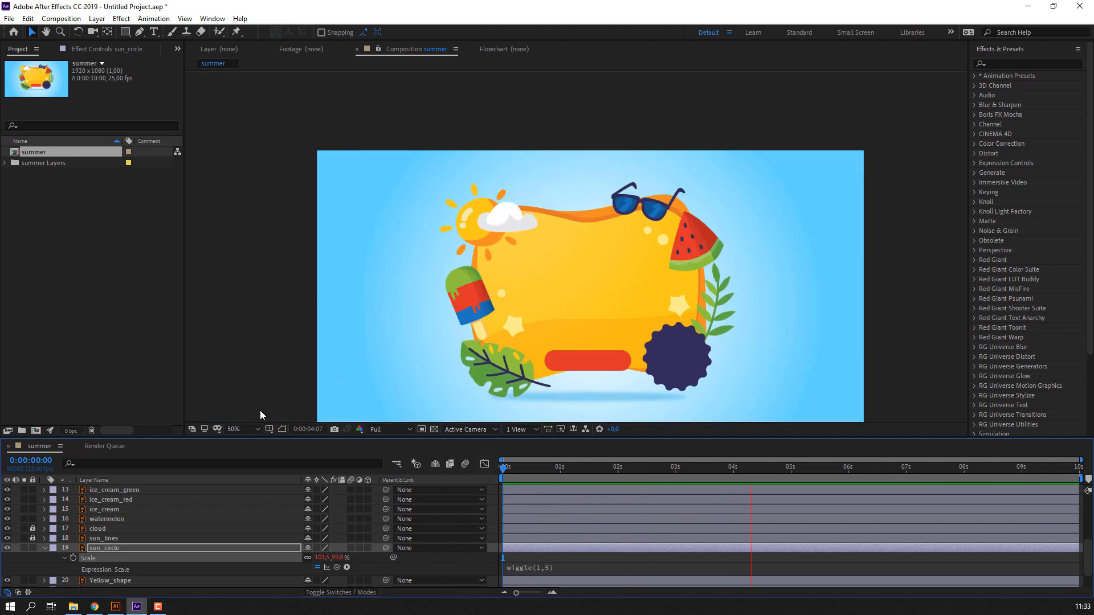
Change the sun_circle Scale expression to wiggle(1,8), preview the pulsing sun, and collapse and lock the layer.
click(550, 567)
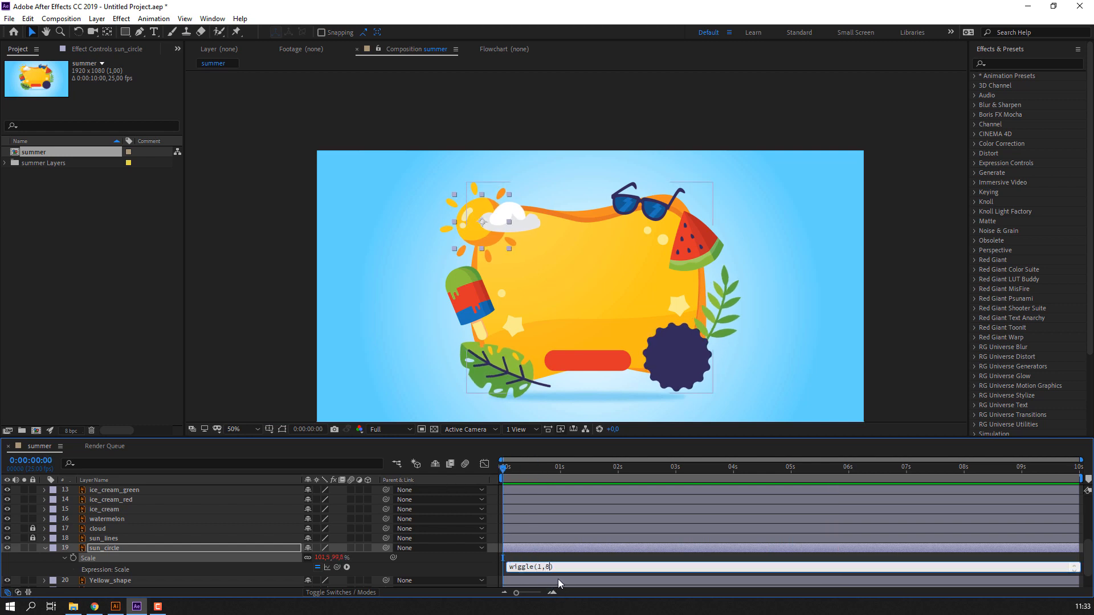
key(KP_Enter)
key(space)
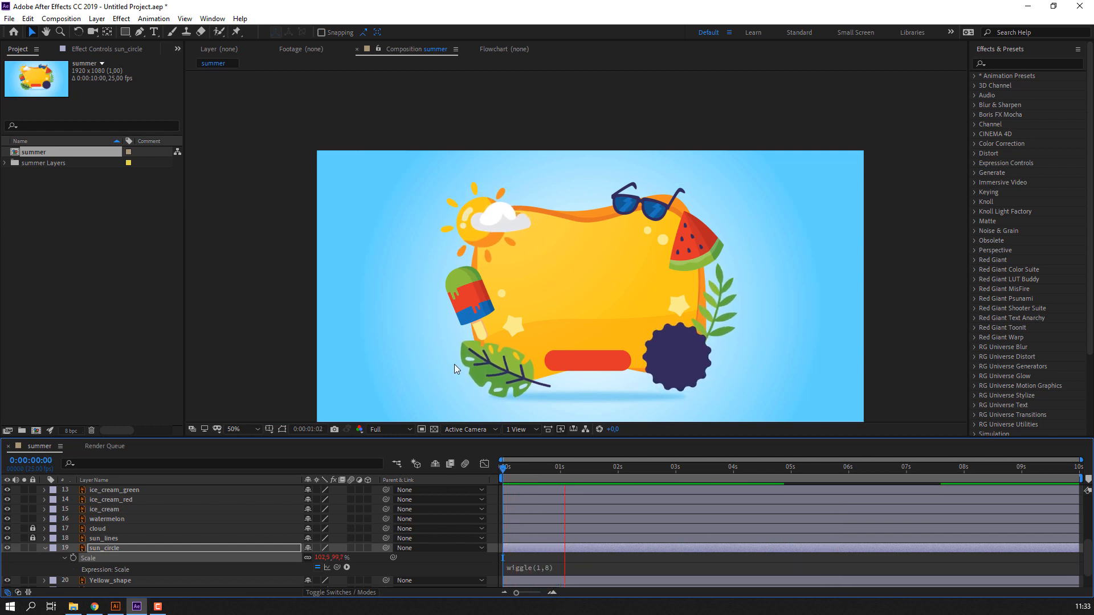
key(slash)
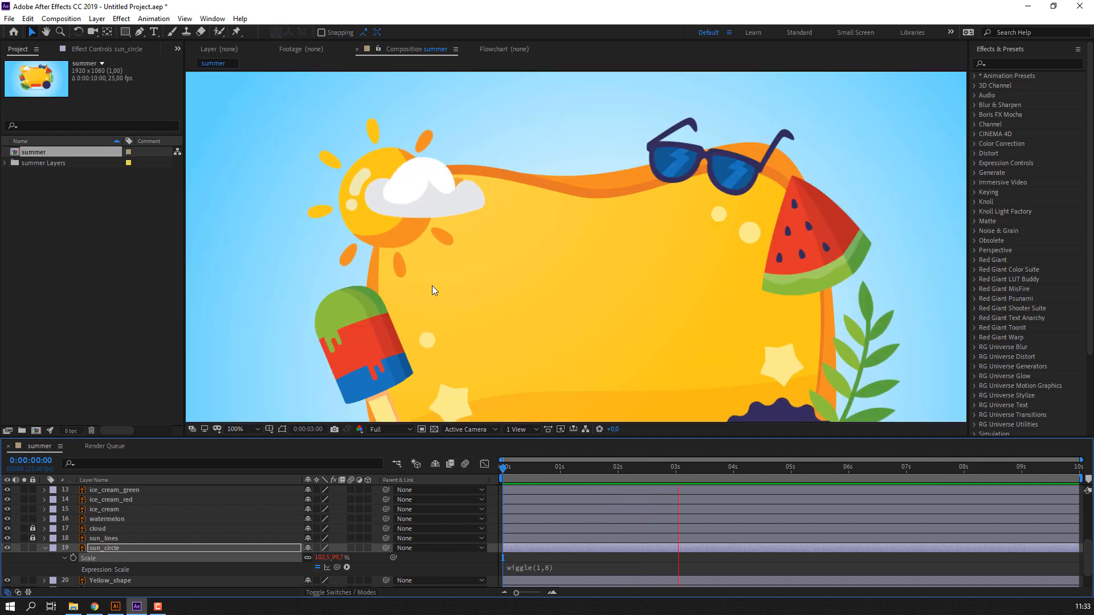
drag(553, 469, 136, 563)
click(45, 550)
click(32, 548)
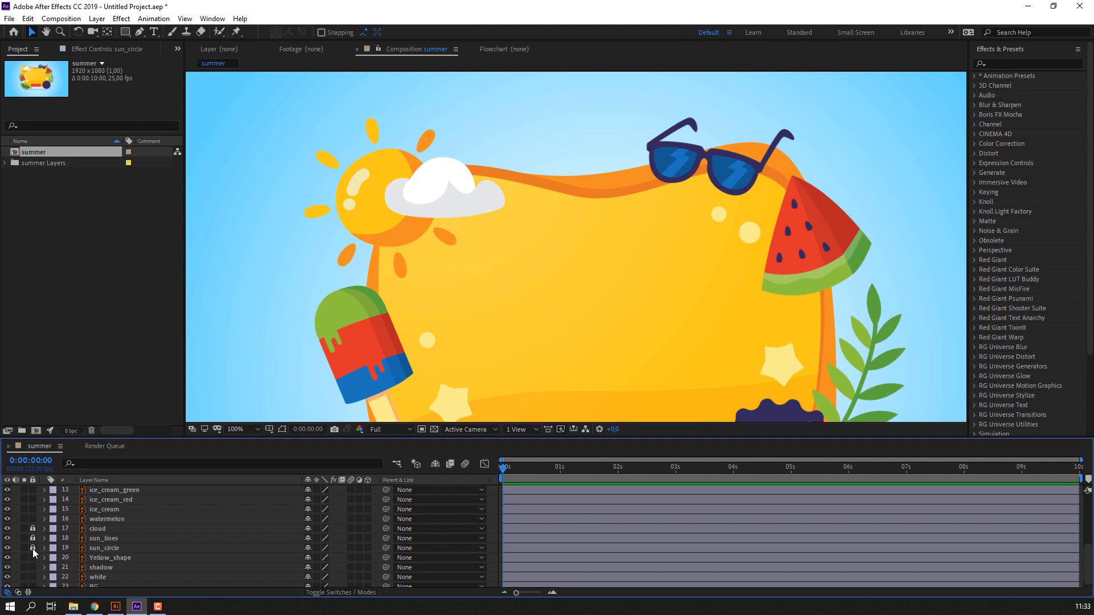
Unlock the sun_lines layer and change its Scale expression to wiggle(1,8).
click(31, 539)
click(112, 539)
key(s)
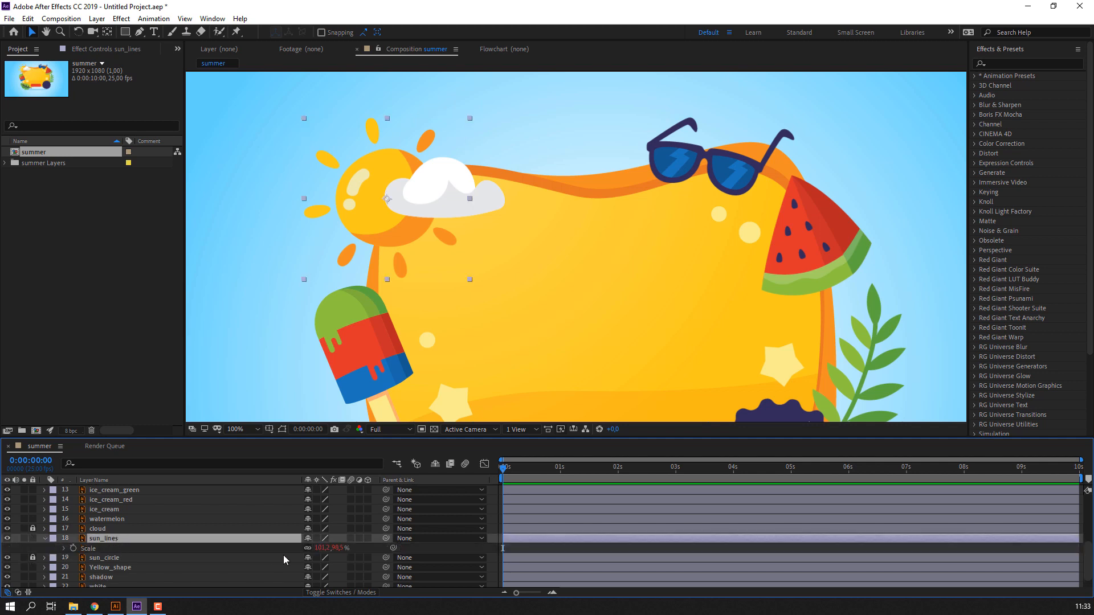
click(64, 549)
click(554, 557)
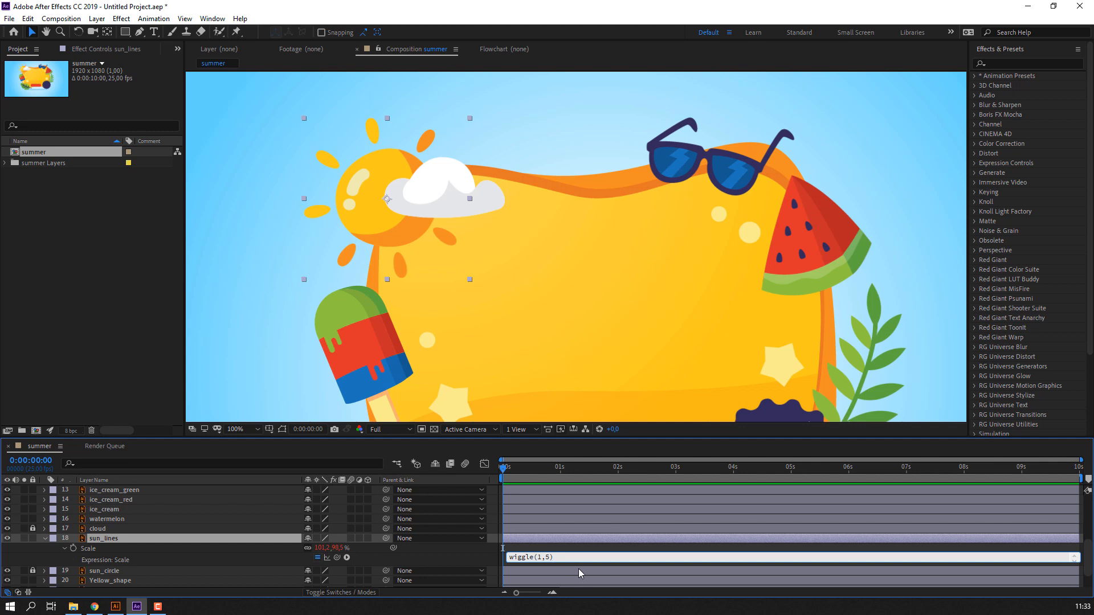
key(BackSpace)
text(8)
key(KP_Enter)
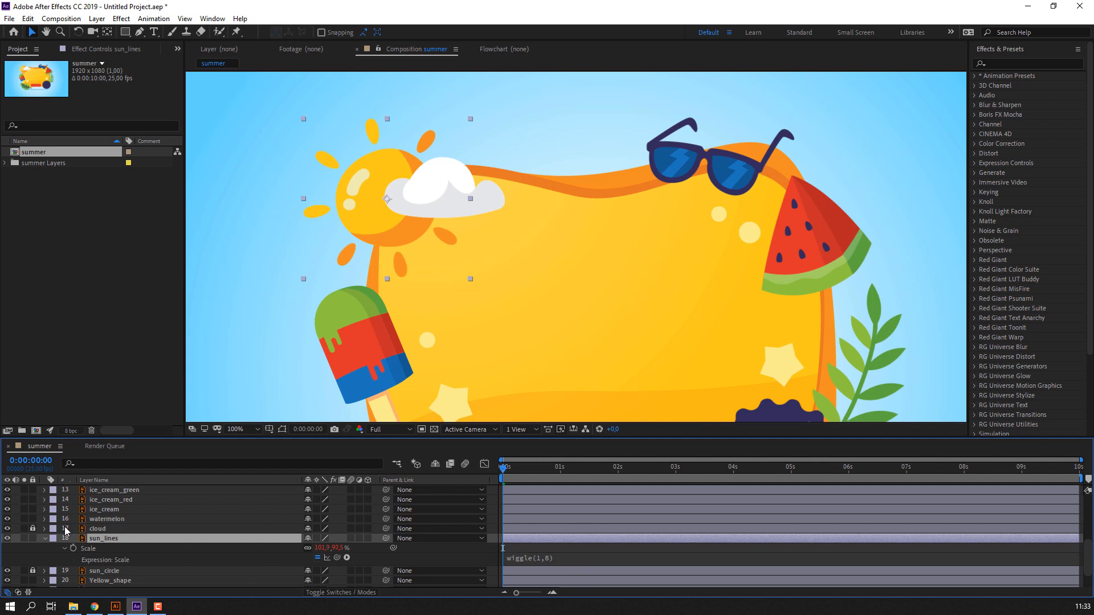
Collapse and lock the sun_lines layer and preview the animation with the whole composition fitted in view.
click(44, 539)
click(33, 539)
key(space)
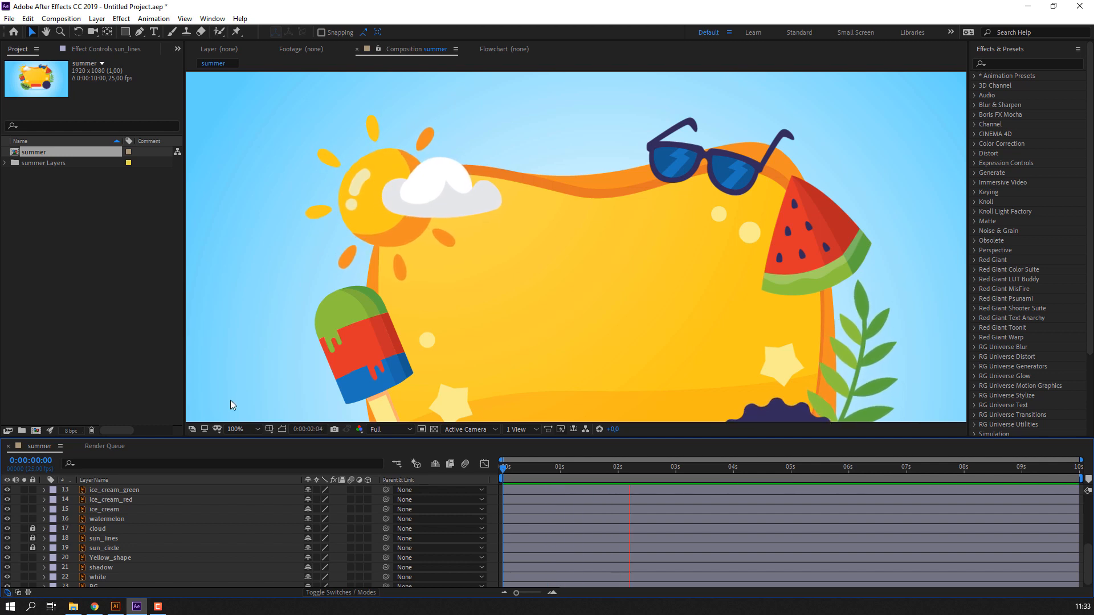
click(248, 431)
click(261, 239)
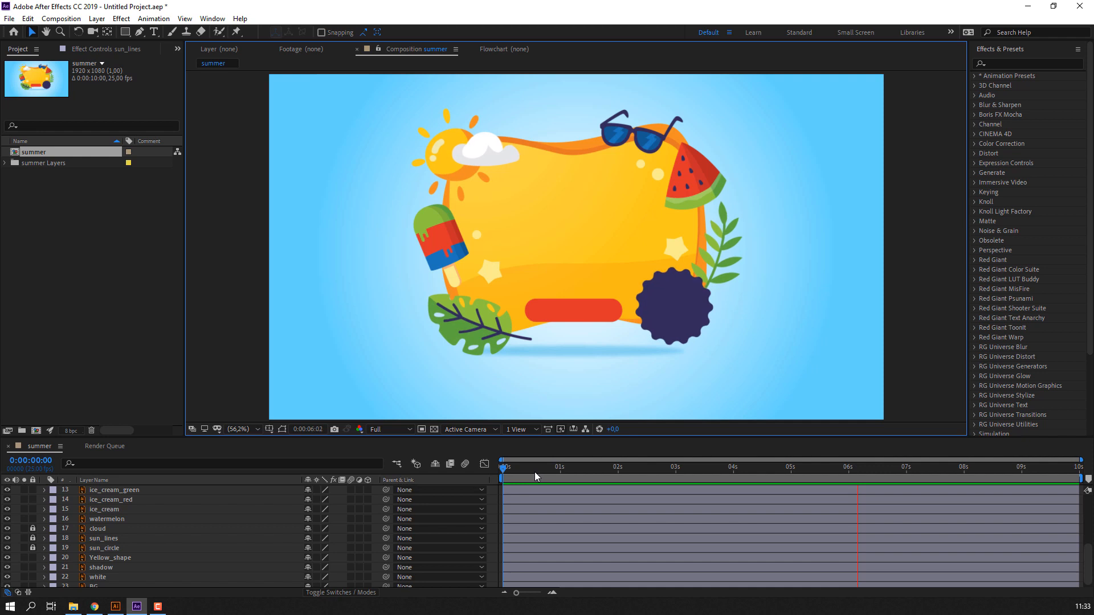
Add the expression wiggle(1,8) to the Rotation of the watermelon layer and preview its sway.
click(471, 475)
click(692, 181)
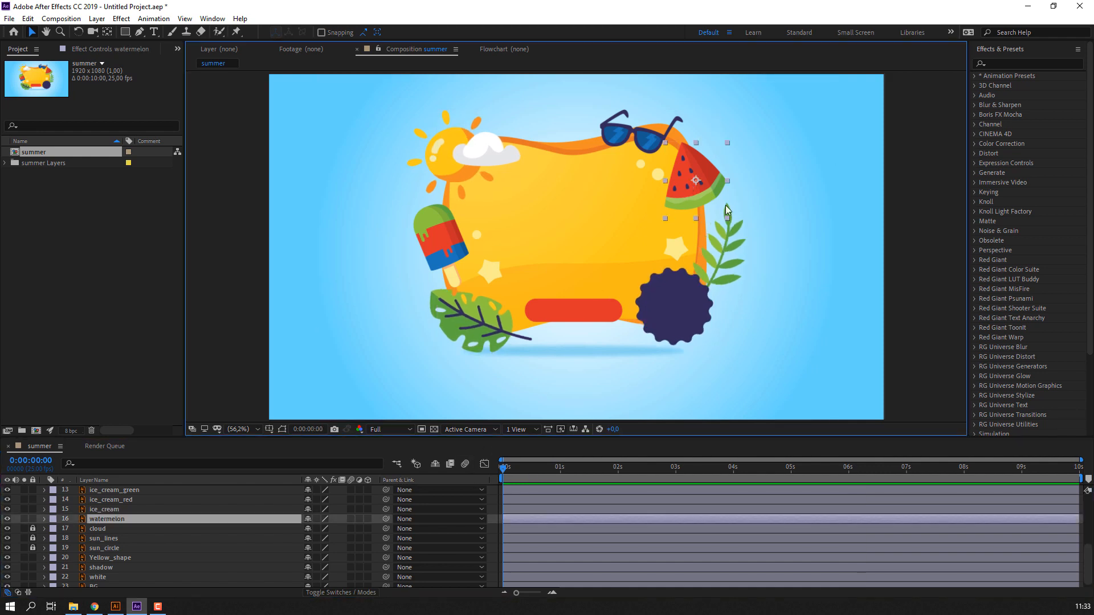
scroll(723, 184, up, 2)
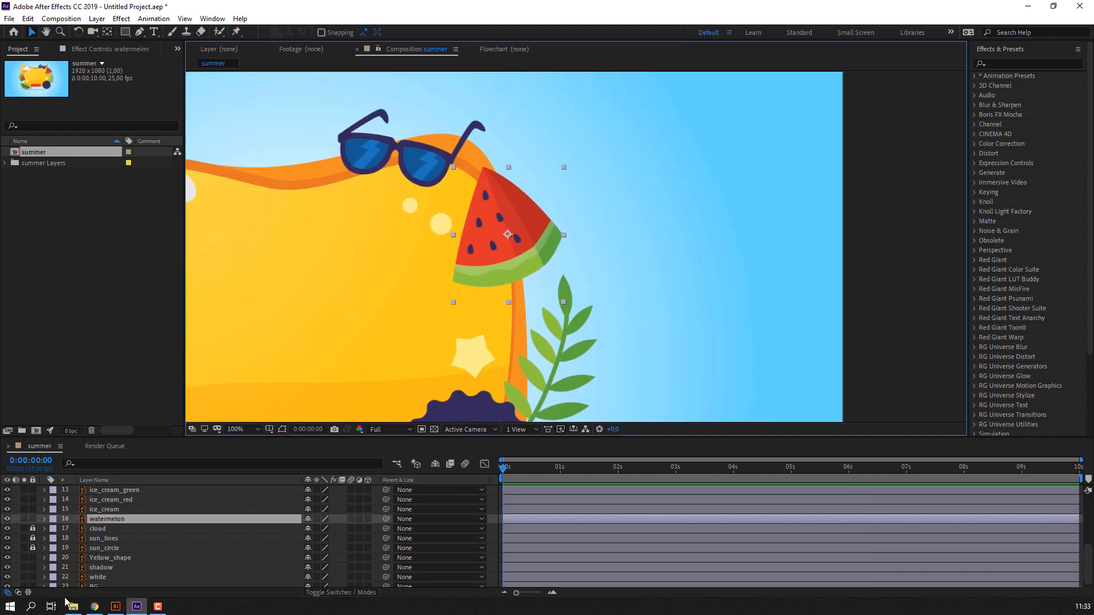
key(r)
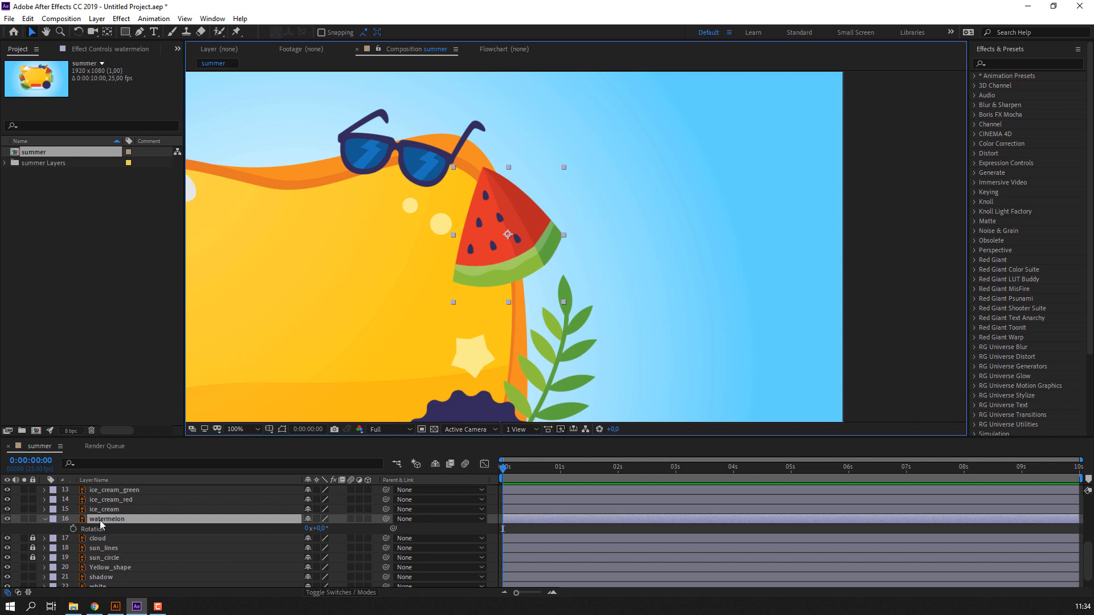
alt+click(72, 530)
text(wiggle(1,)
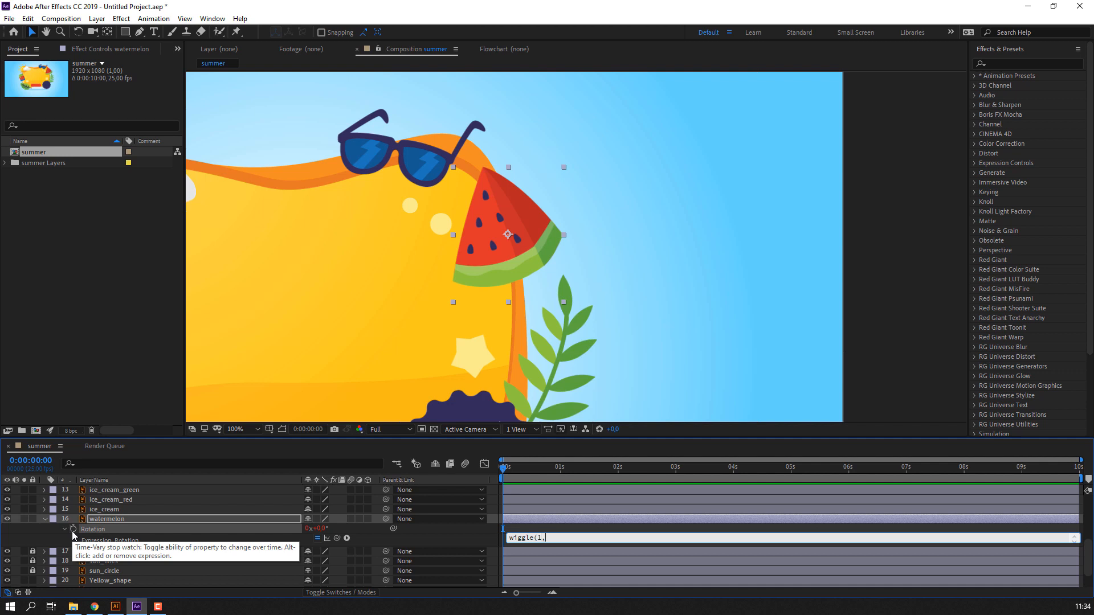
key(Return)
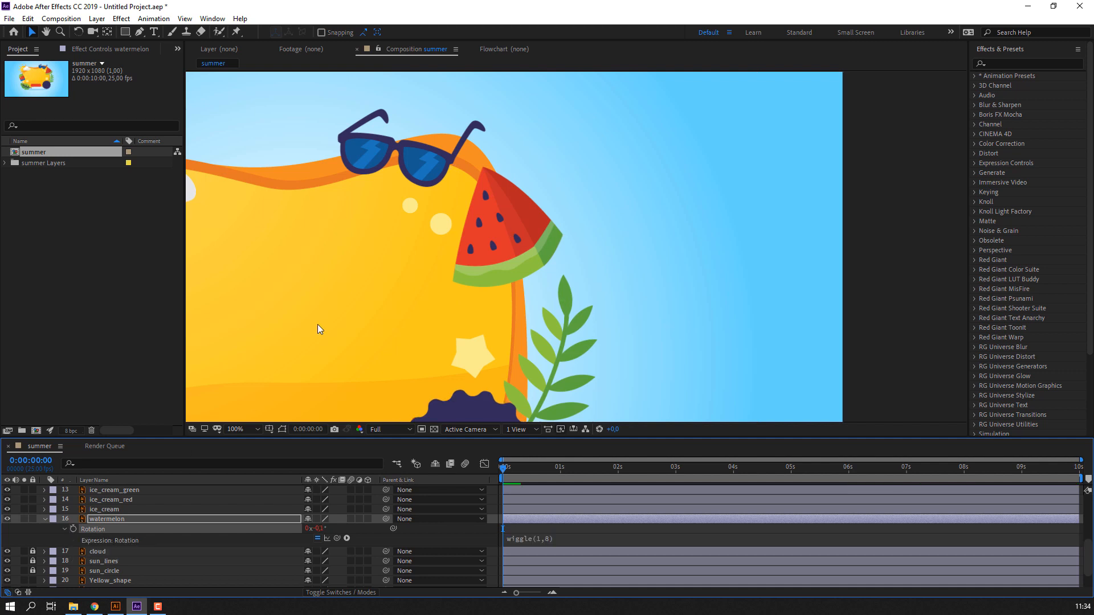
key(space)
scroll(443, 316, down, 1)
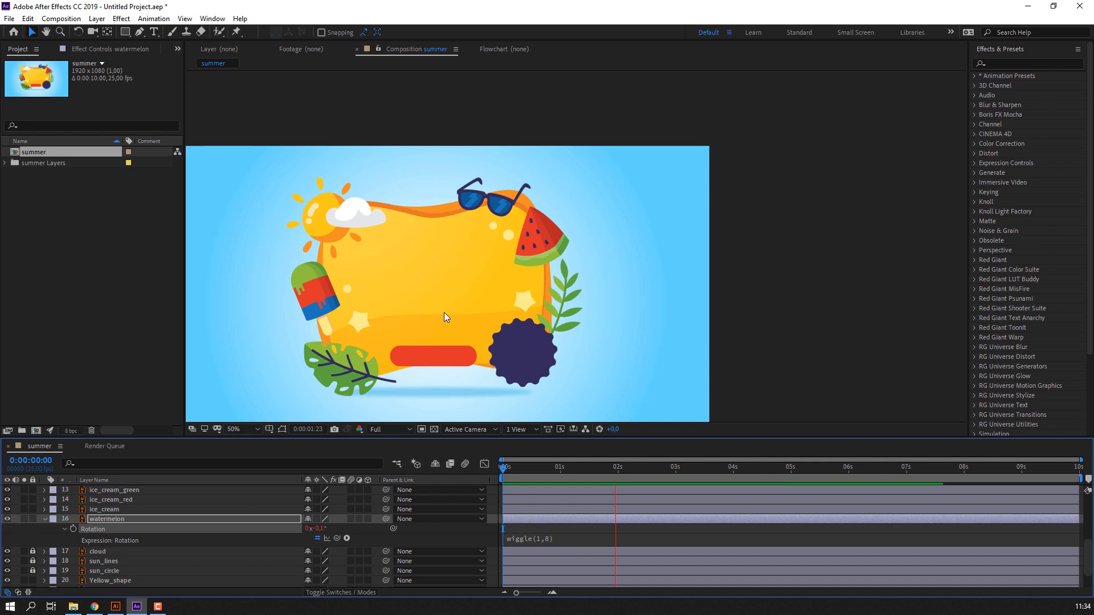
Change the watermelon's Rotation expression to wiggle(2,8) and preview the faster sway.
click(537, 468)
click(541, 538)
click(541, 538)
key(BackSpace)
text(2)
key(Return)
key(space)
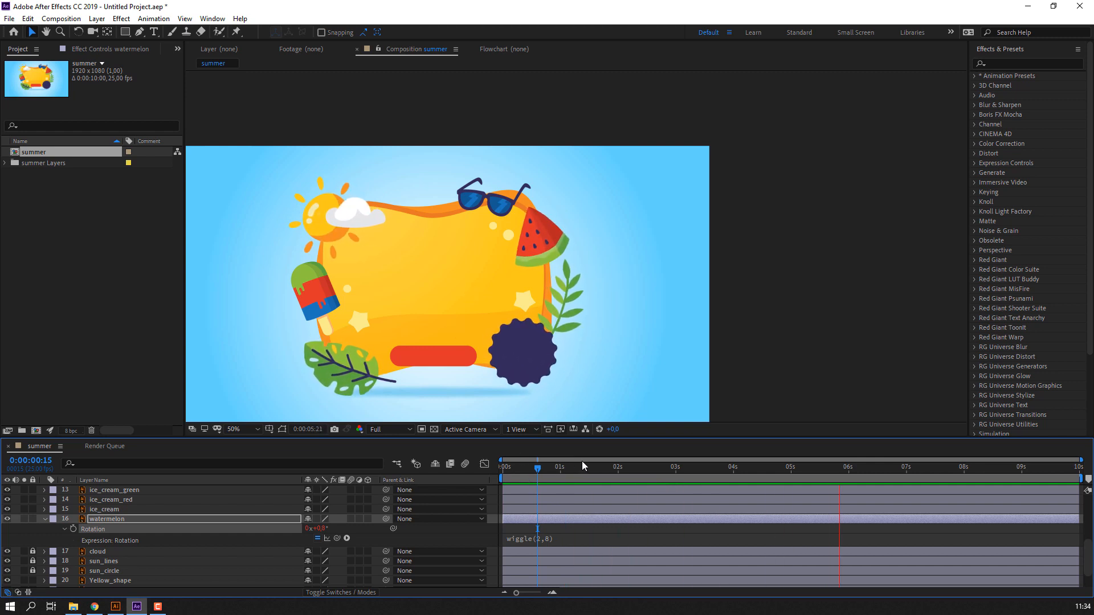
Return to the start of the timeline, and collapse and lock the watermelon layer.
drag(562, 465, 471, 480)
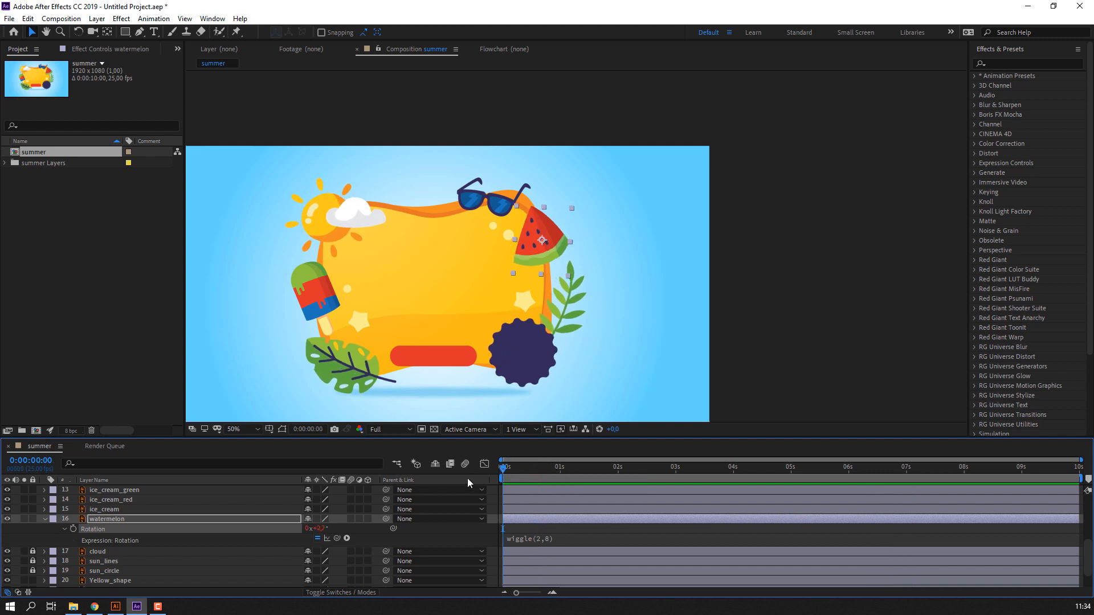
click(44, 519)
click(33, 519)
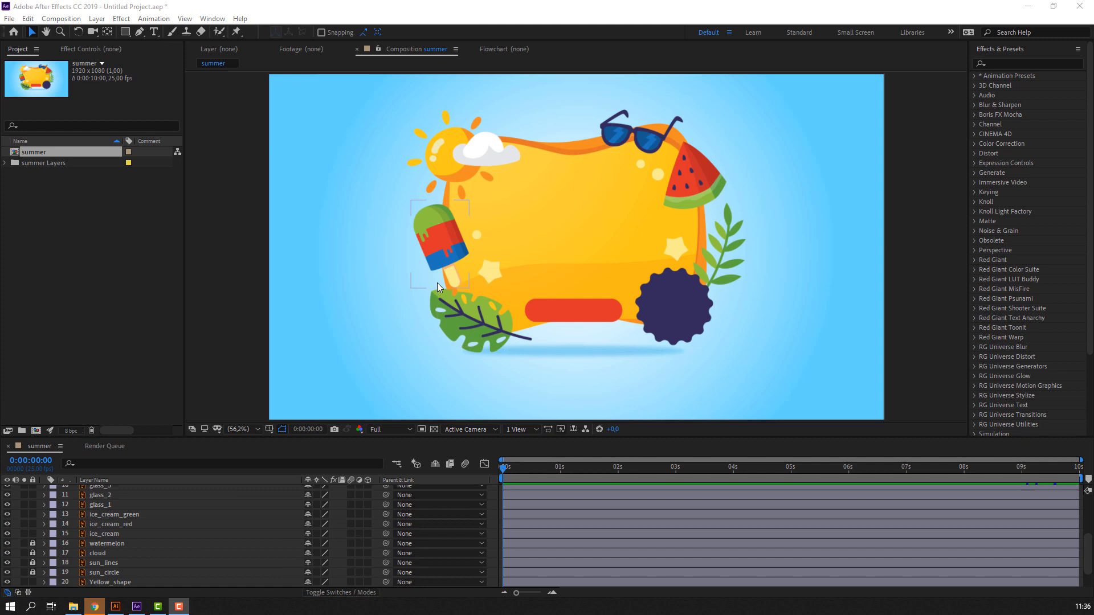
Solo the ice_cream_green, ice_cream_red and ice_cream layers to isolate the ice cream.
scroll(425, 254, up, 1)
drag(384, 234, 548, 230)
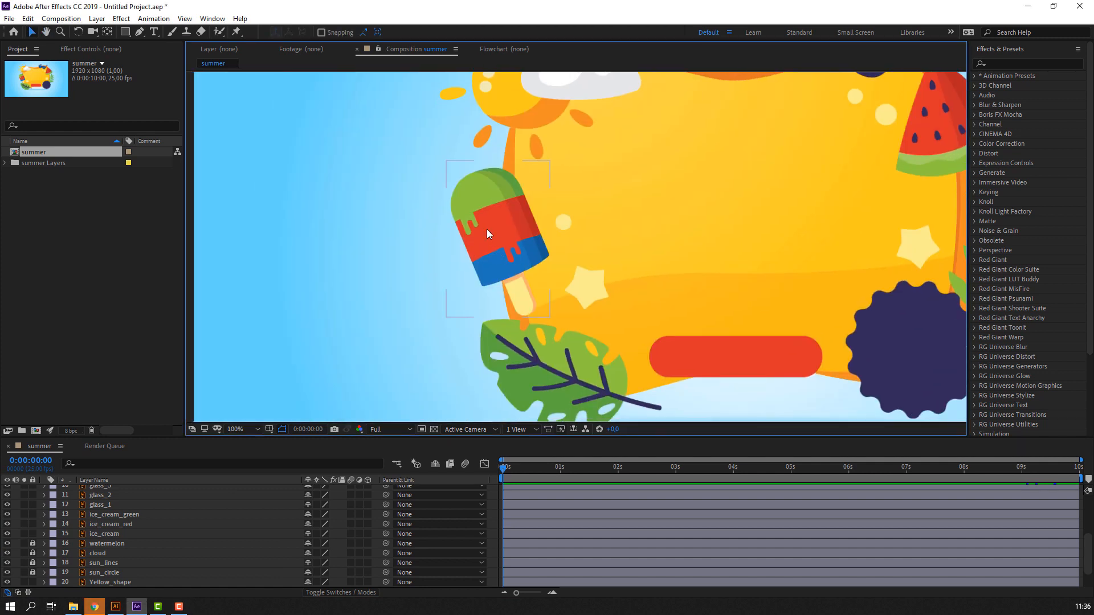
click(487, 229)
shift+click(111, 515)
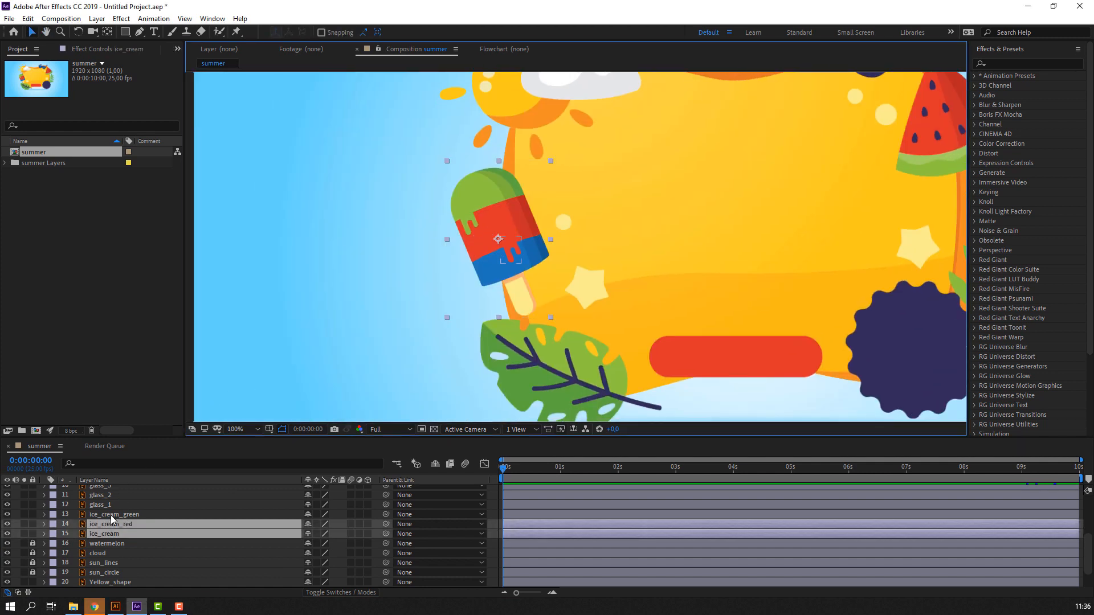
click(24, 514)
click(435, 287)
scroll(433, 279, up, 1)
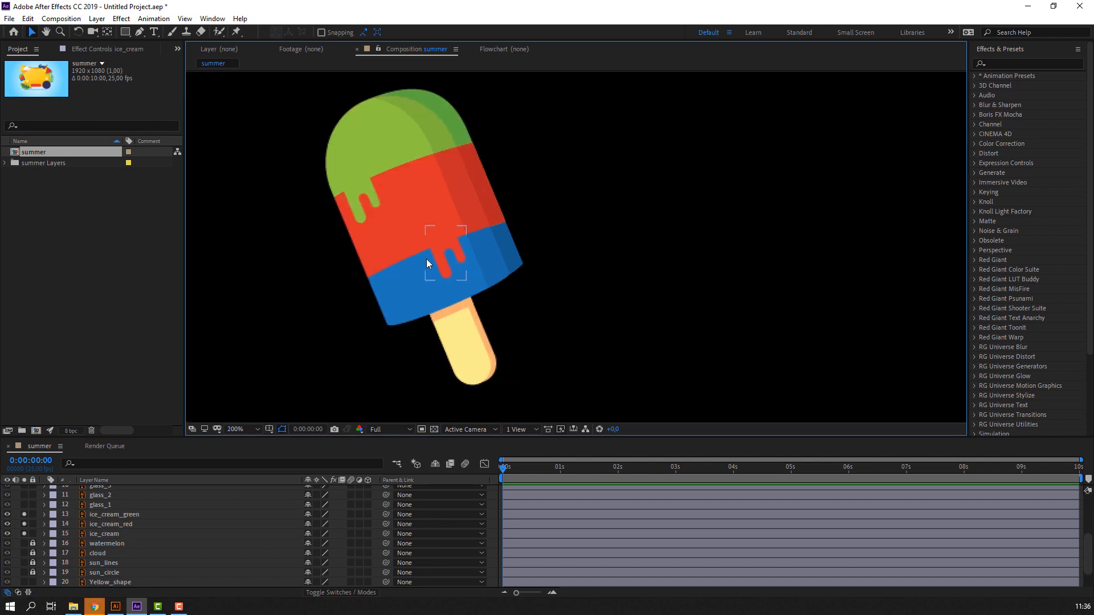
Set a Position keyframe for the ice_cream_red drip in its extended place at 0:00:02:23.
click(443, 252)
drag(594, 473, 665, 473)
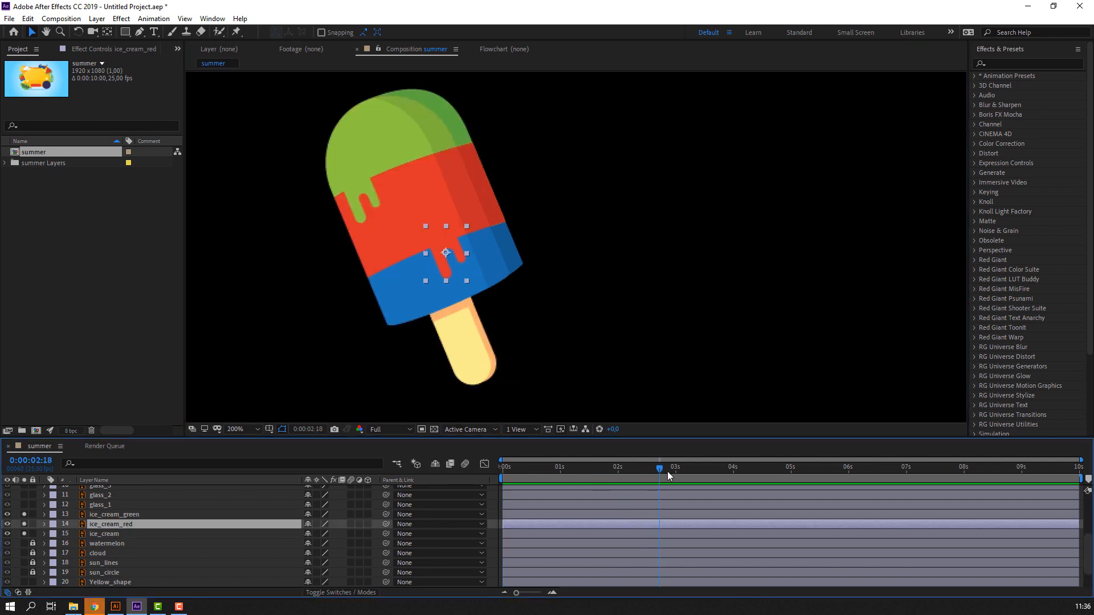
key(p)
click(73, 533)
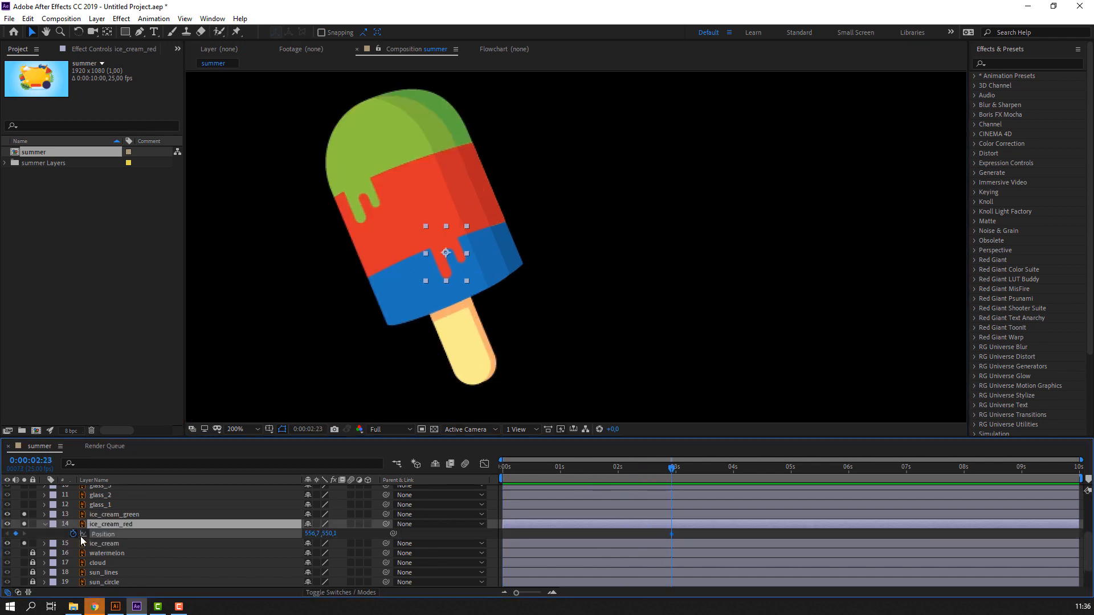
At 0:00:00:00, move the red drip up into the red section to 547.4, 520.6 and preview it running down.
key(Home)
scroll(452, 317, up, 2)
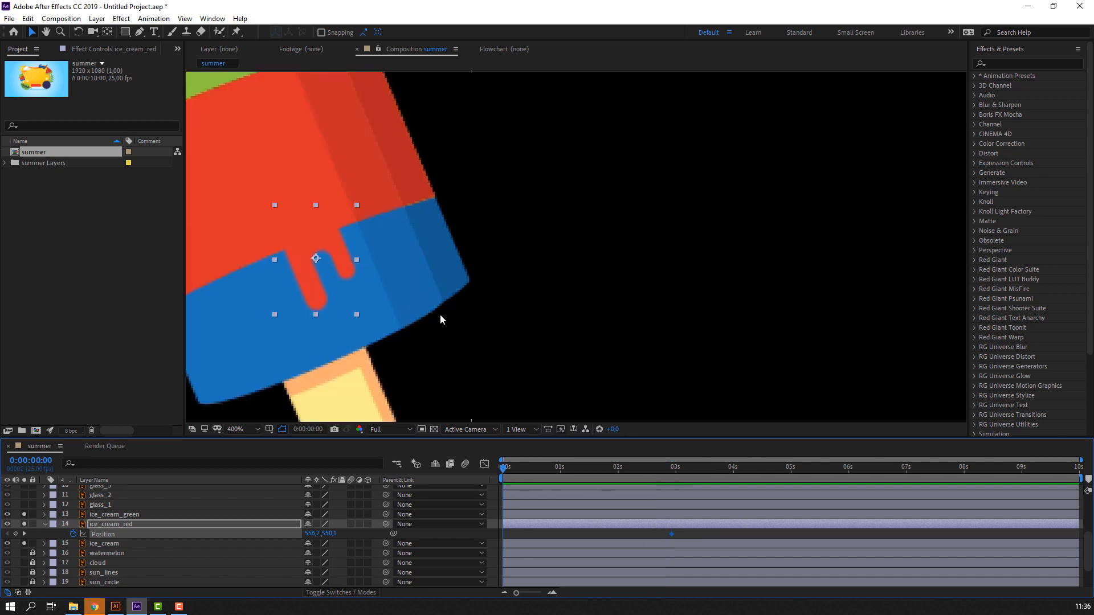
drag(503, 251, 480, 178)
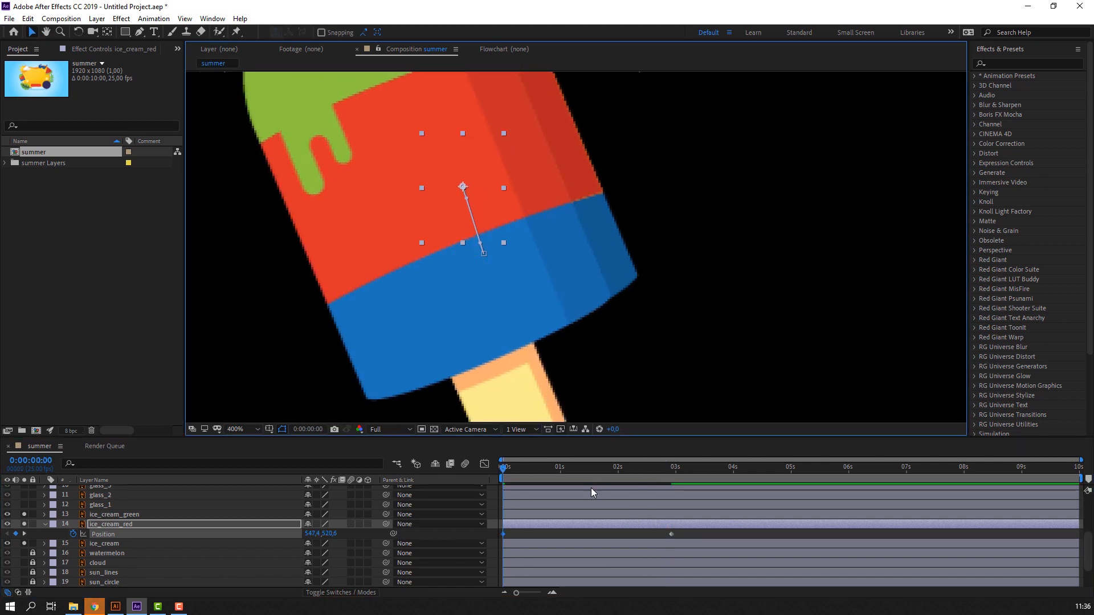
click(545, 528)
key(space)
scroll(432, 305, down, 2)
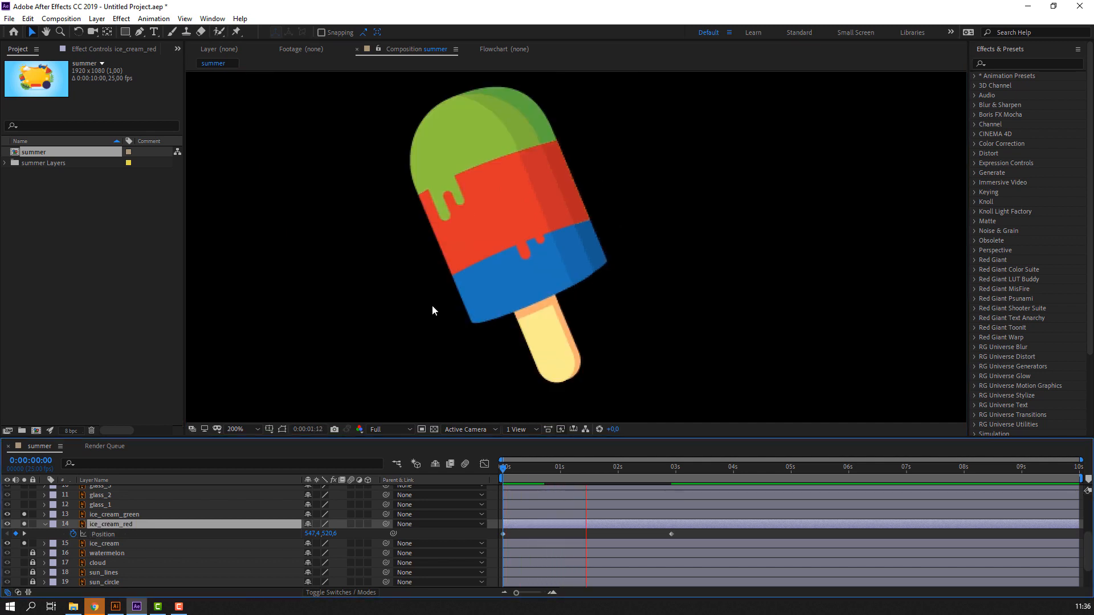
Move the ice_cream_red layer's ending Position keyframe to shortly before 4 s and preview the slower drip.
drag(673, 534, 697, 535)
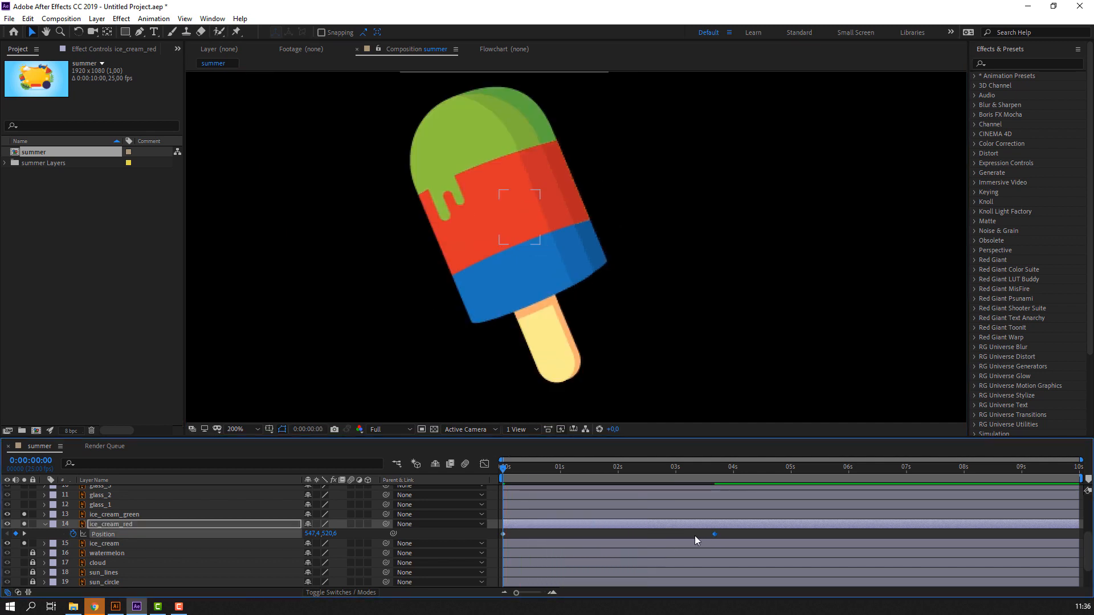
click(695, 536)
key(space)
scroll(285, 189, down, 1)
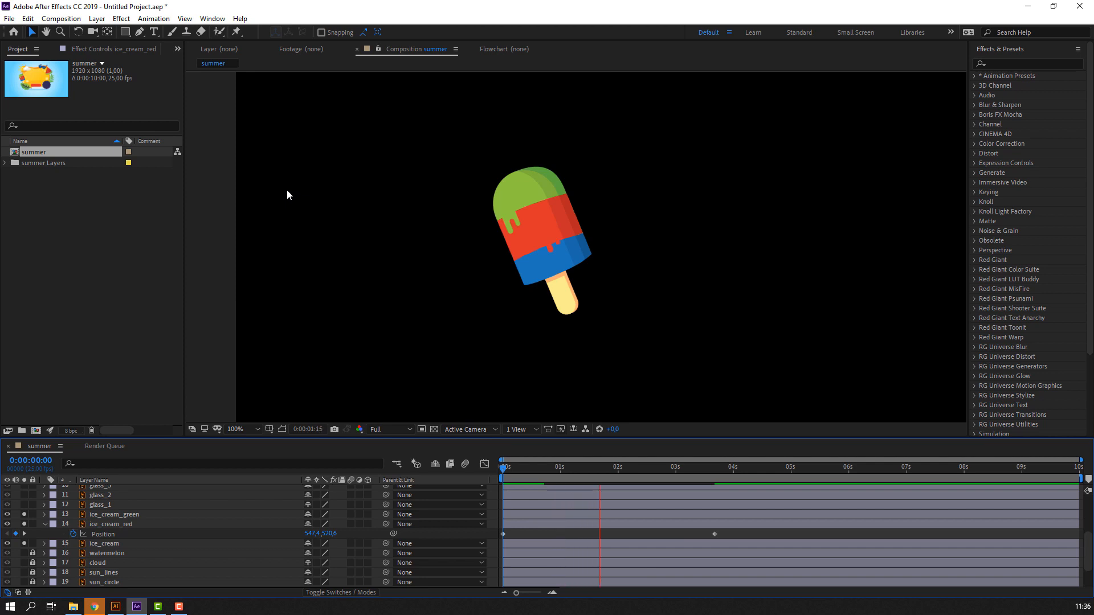
key(period)
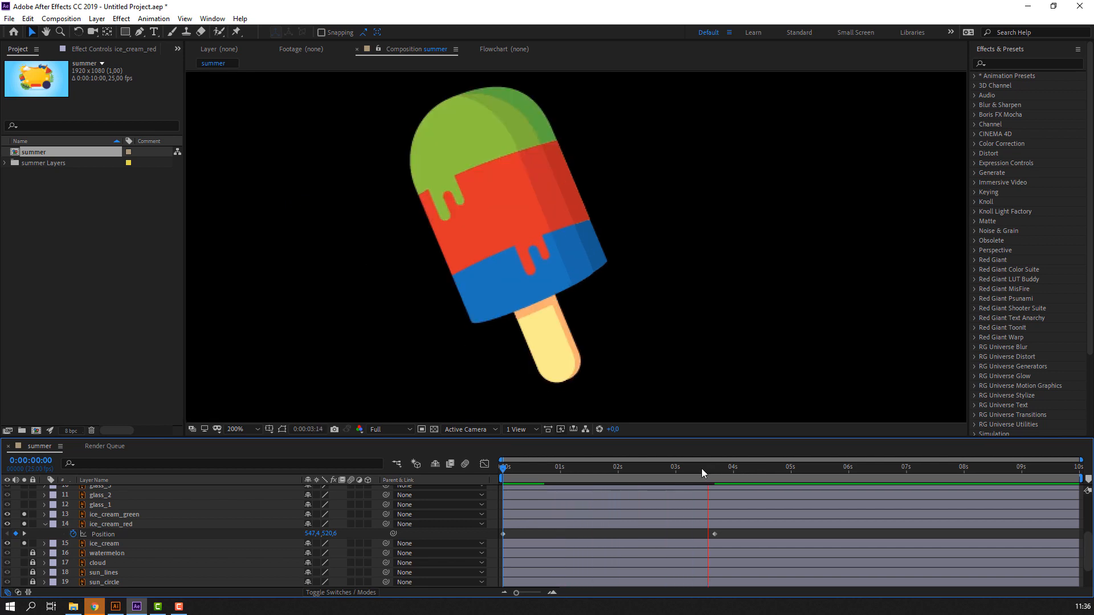
Set a Position keyframe for the ice_cream_green drip in its extended place at 0:00:04:13.
click(434, 202)
key(p)
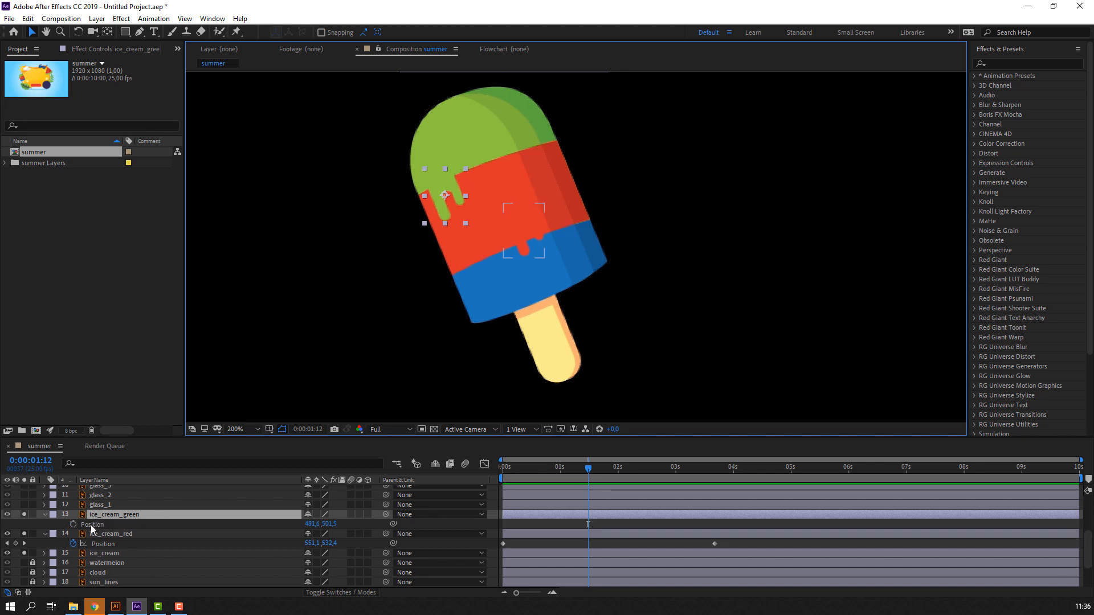
drag(588, 468, 863, 476)
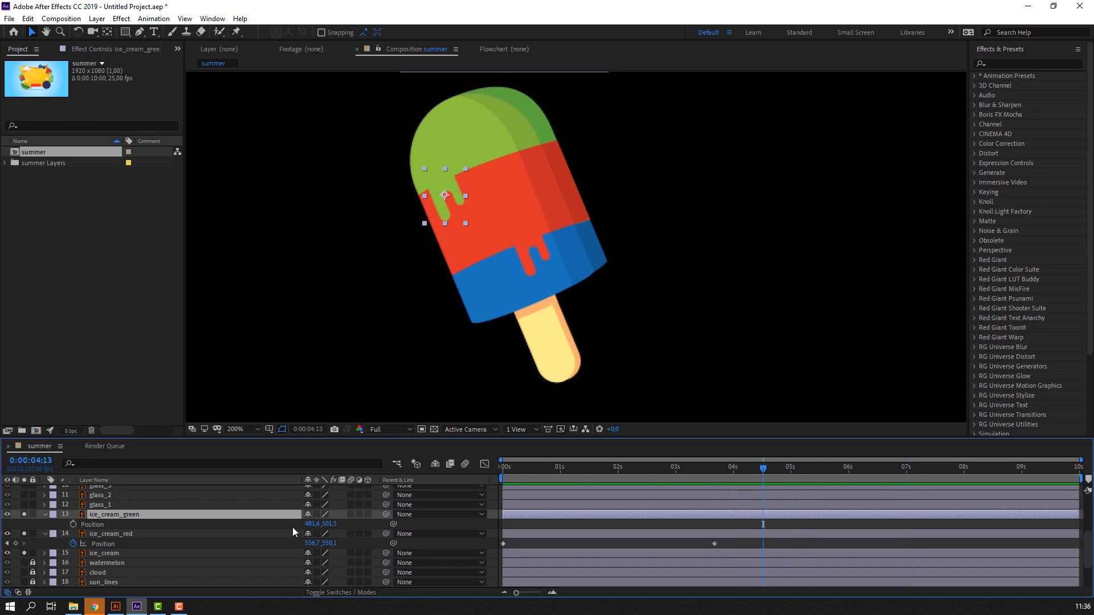
click(74, 524)
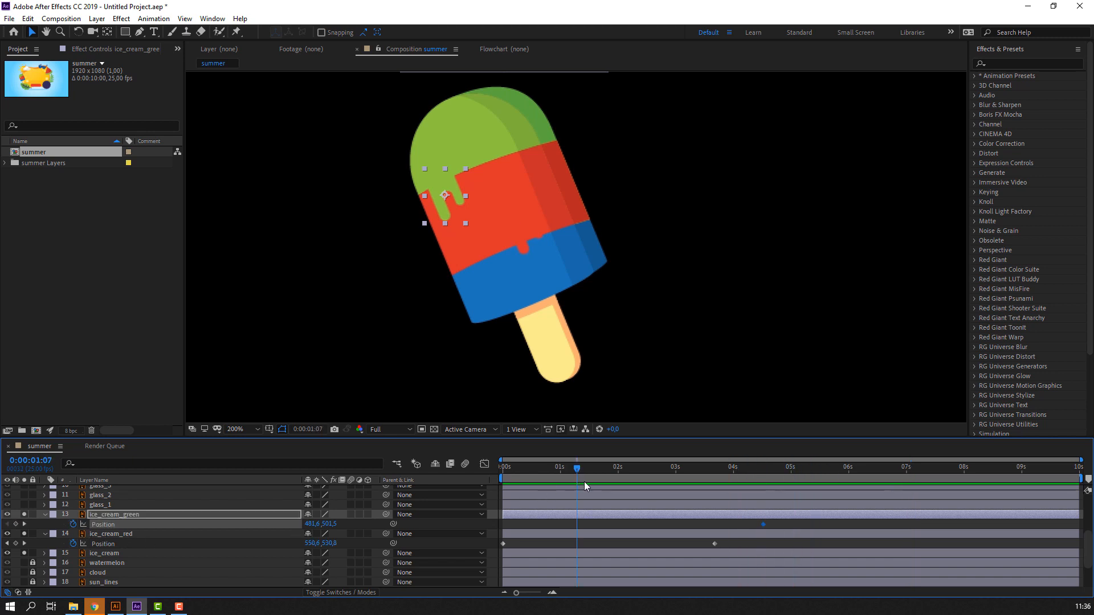
At 0:00:01:07, move the green drip up into the green section to 475.1, 466.5 and preview both drips.
drag(412, 177, 457, 174)
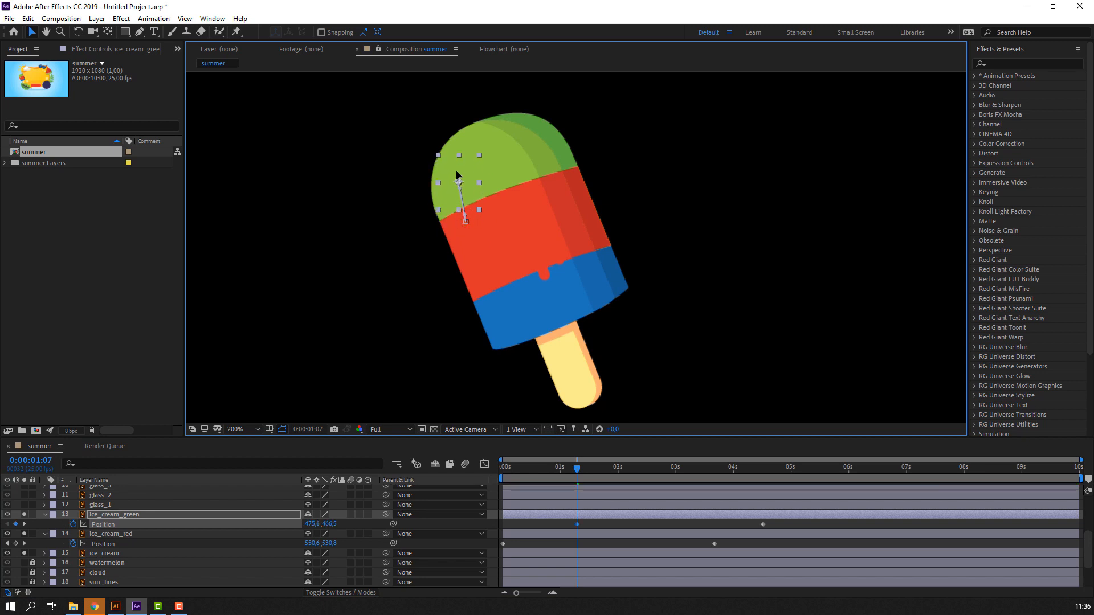
click(592, 525)
drag(597, 469, 757, 474)
key(j)
key(j)
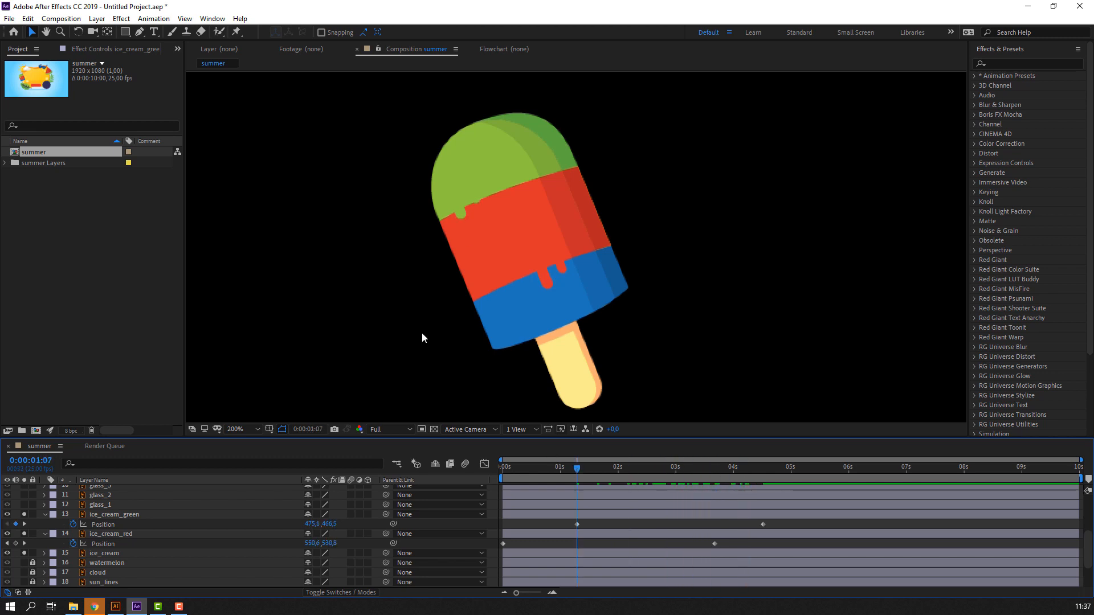
scroll(412, 380, down, 1)
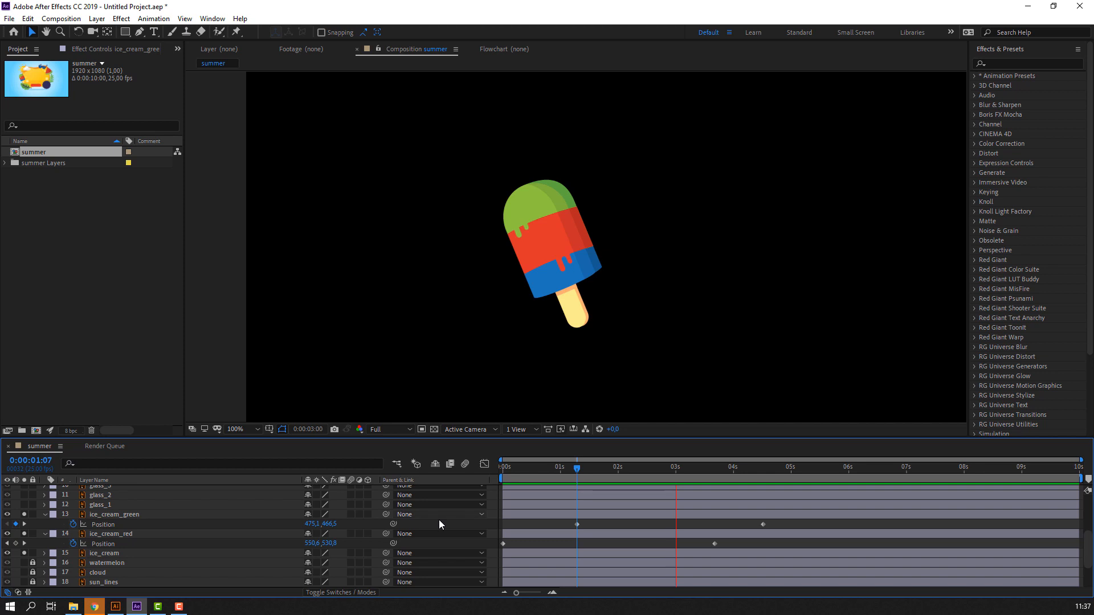
Apply Easy Ease to all Position keyframes of the ice_cream_green and ice_cream_red drips and collapse their properties.
drag(771, 520, 496, 547)
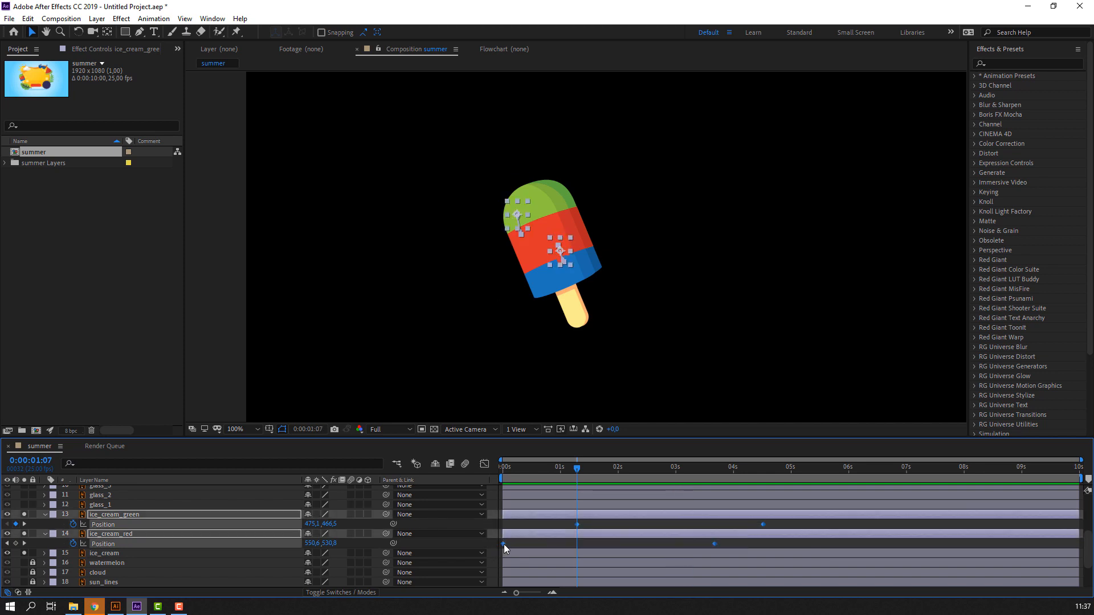
right_click(503, 544)
mouse_move(544, 539)
click(672, 460)
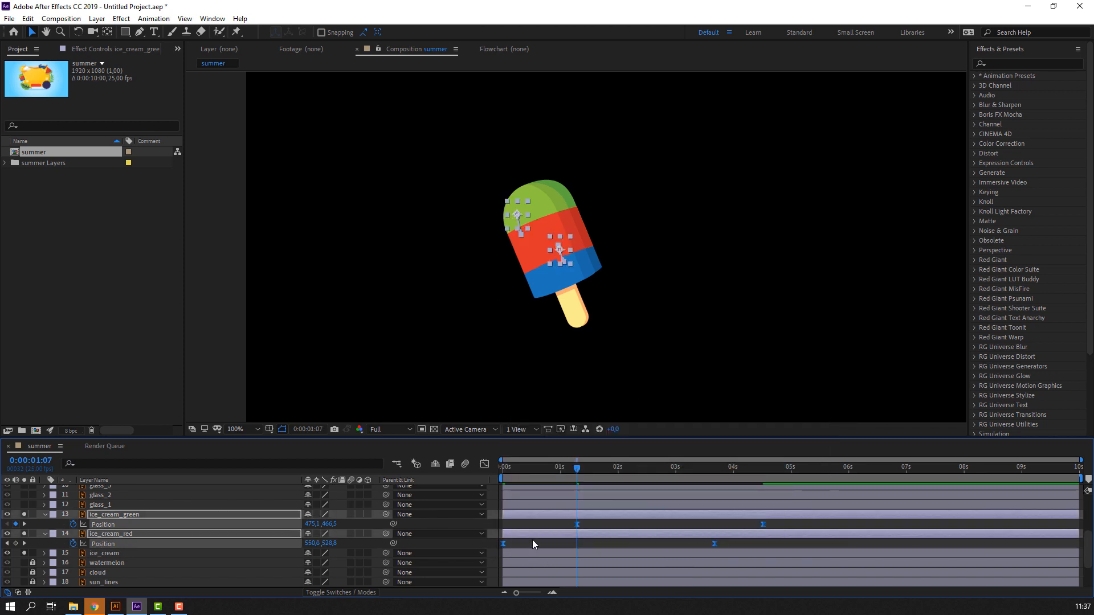
key(u)
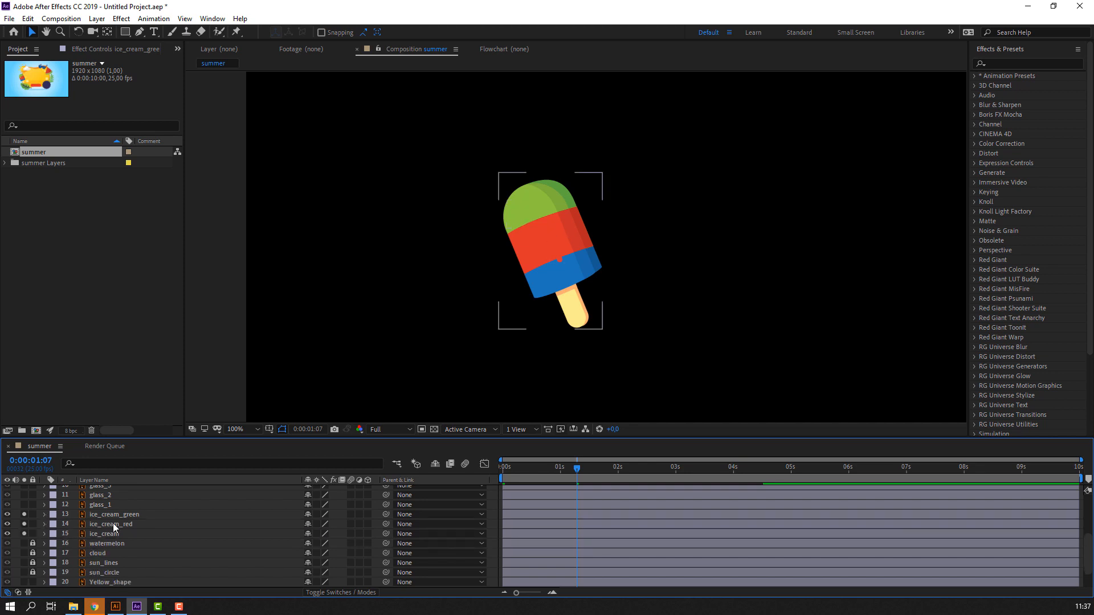
Parent the ice_cream_red and ice_cream_green layers to the ice_cream layer.
click(114, 524)
ctrl+click(124, 515)
drag(340, 517, 126, 534)
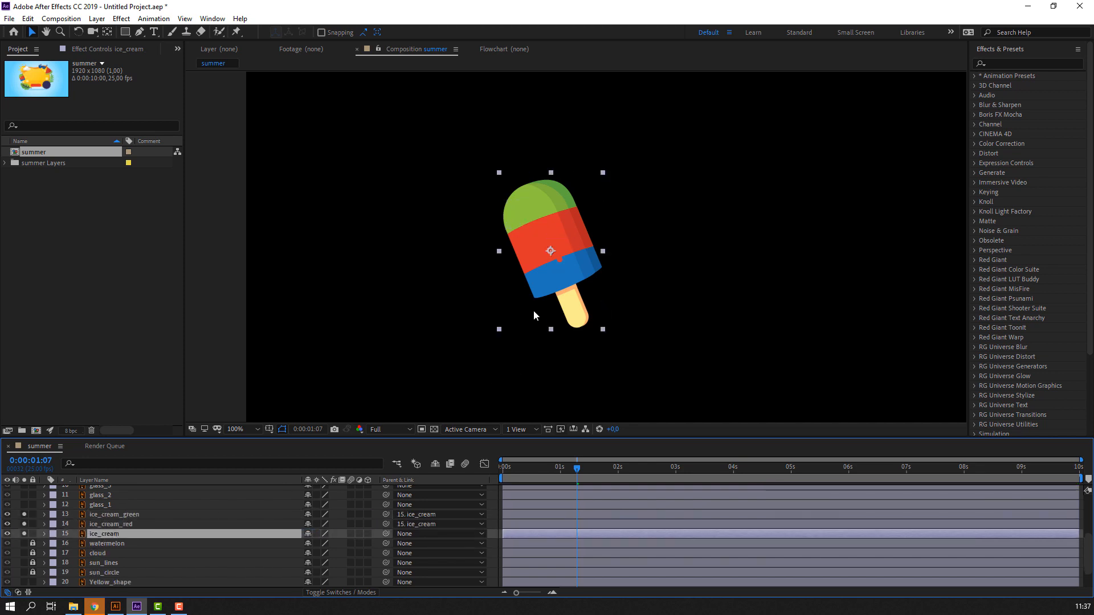
Test the drips' parenting by moving the ice_cream layer slightly sideways, and undo the move.
key(space)
mouse_move(538, 289)
mouse_down()
mouse_move(576, 286)
mouse_move(546, 291)
mouse_up()
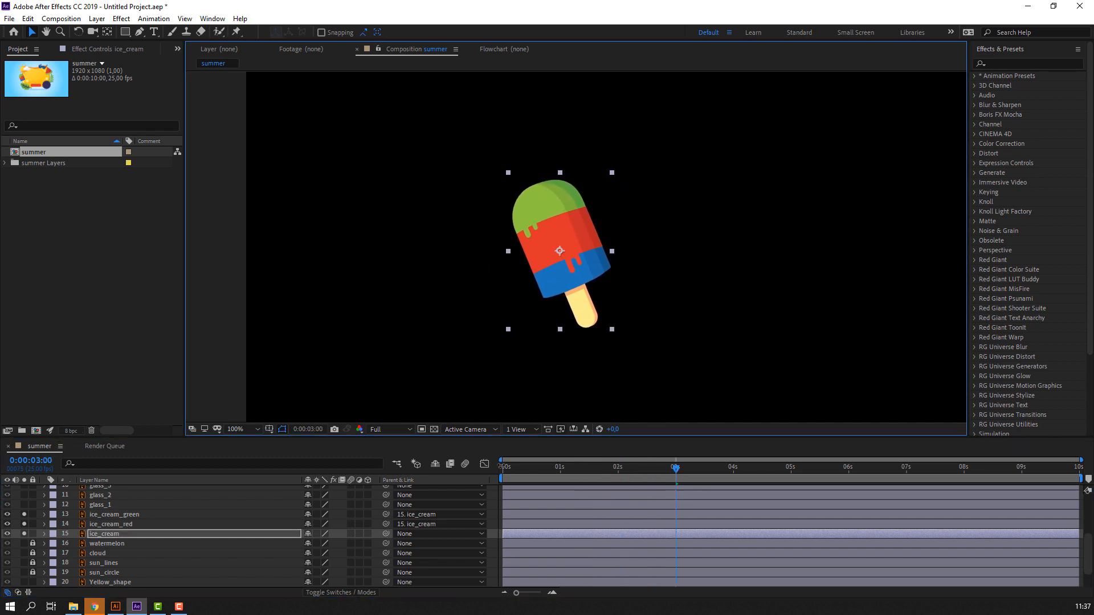
key(ctrl+z)
Move the ice_cream layer's anchor point to the lower end of its stick.
click(107, 32)
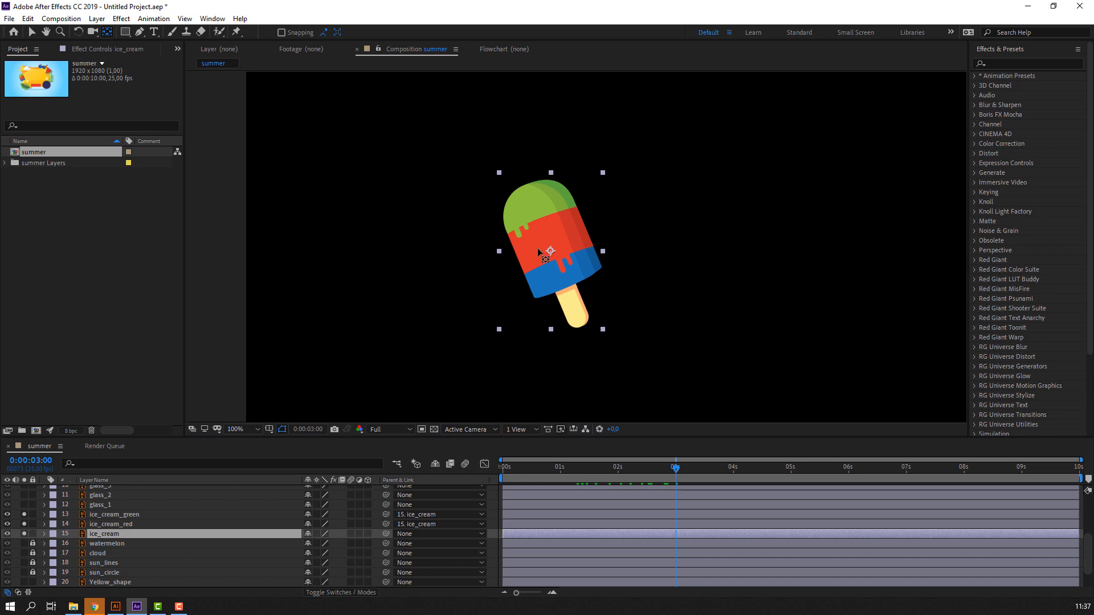
drag(550, 251, 567, 284)
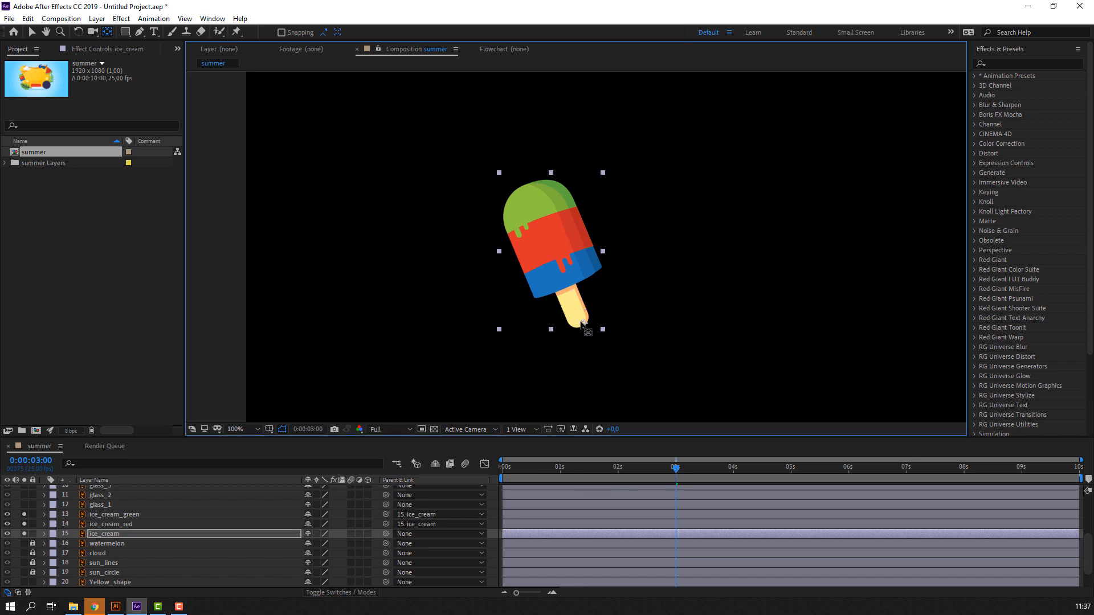
click(33, 32)
Add the expression wiggle(1,7) to the ice_cream layer's Rotation and preview the swaying.
key(Home)
key(r)
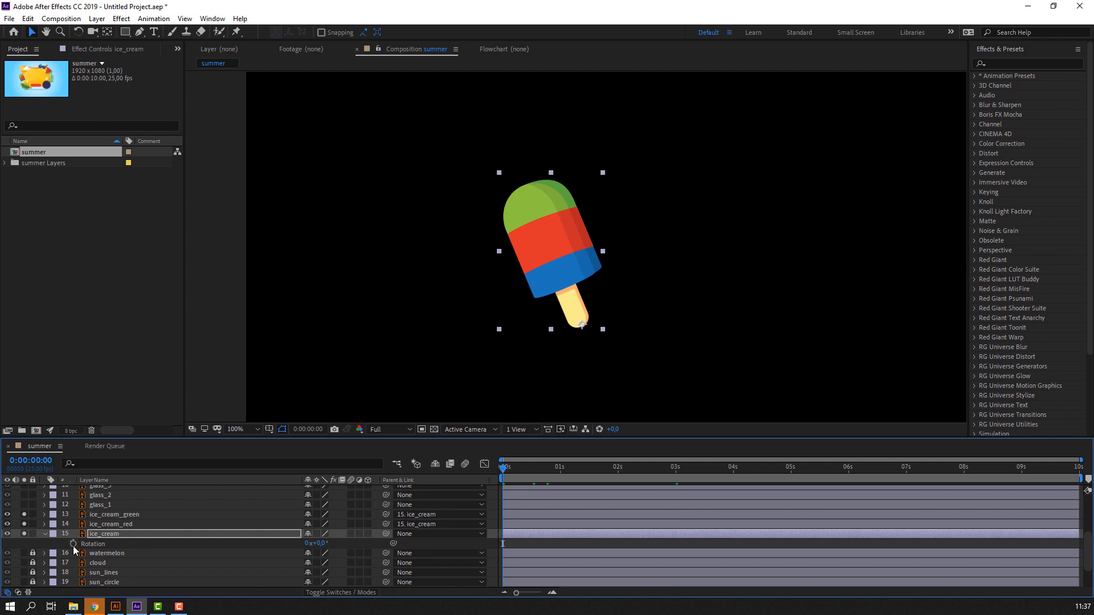
alt+click(73, 544)
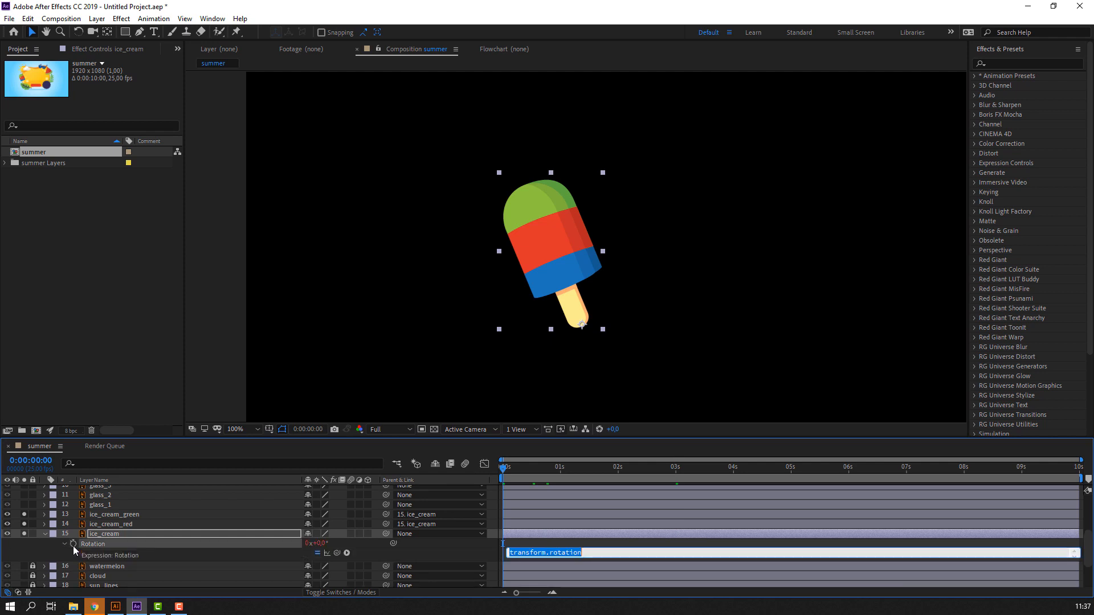
text(wiggle()
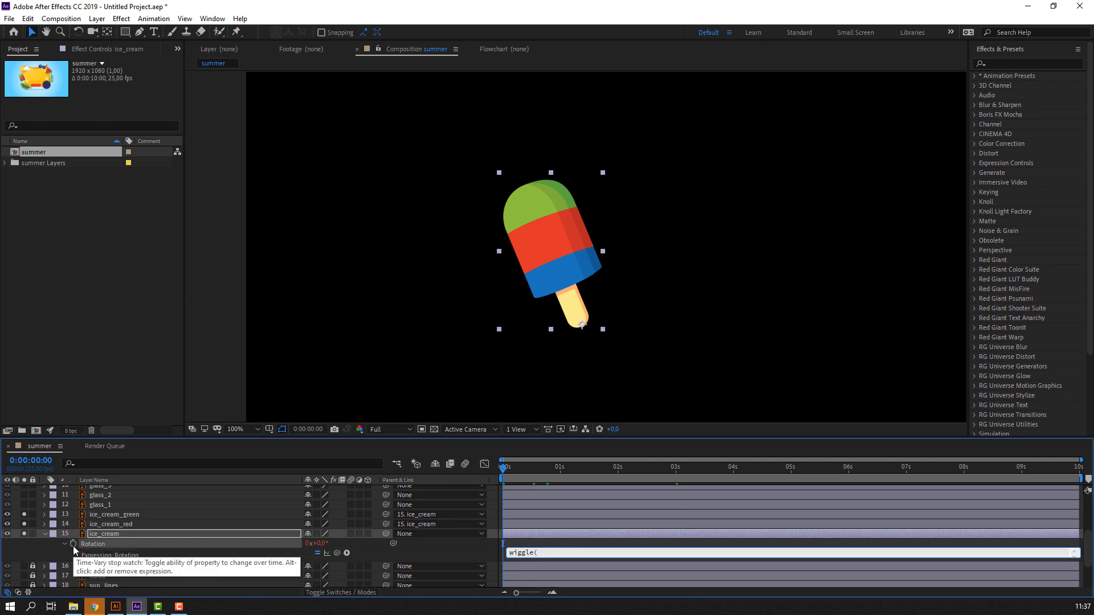
text(1,7)
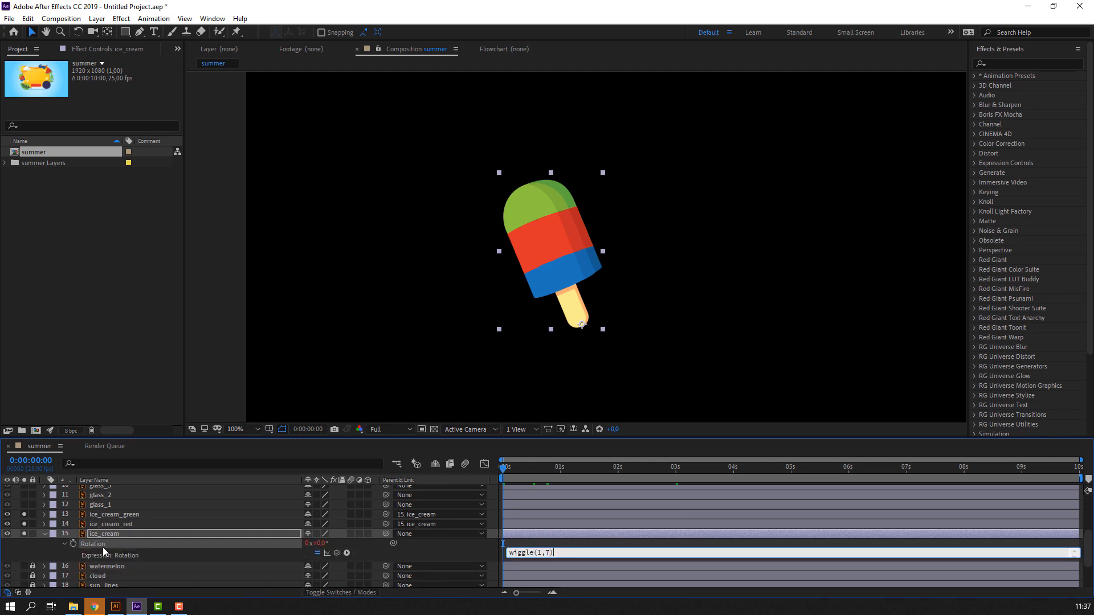
click(103, 547)
key(space)
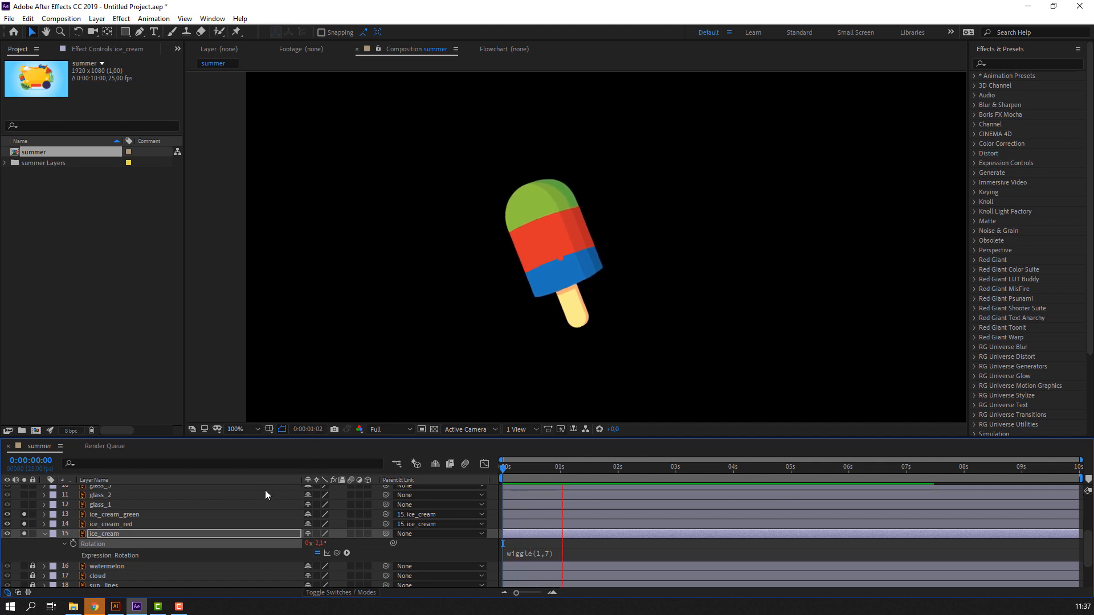
Change the ice_cream Rotation expression to wiggle(1,15), preview it and return to the start of the timeline.
click(561, 467)
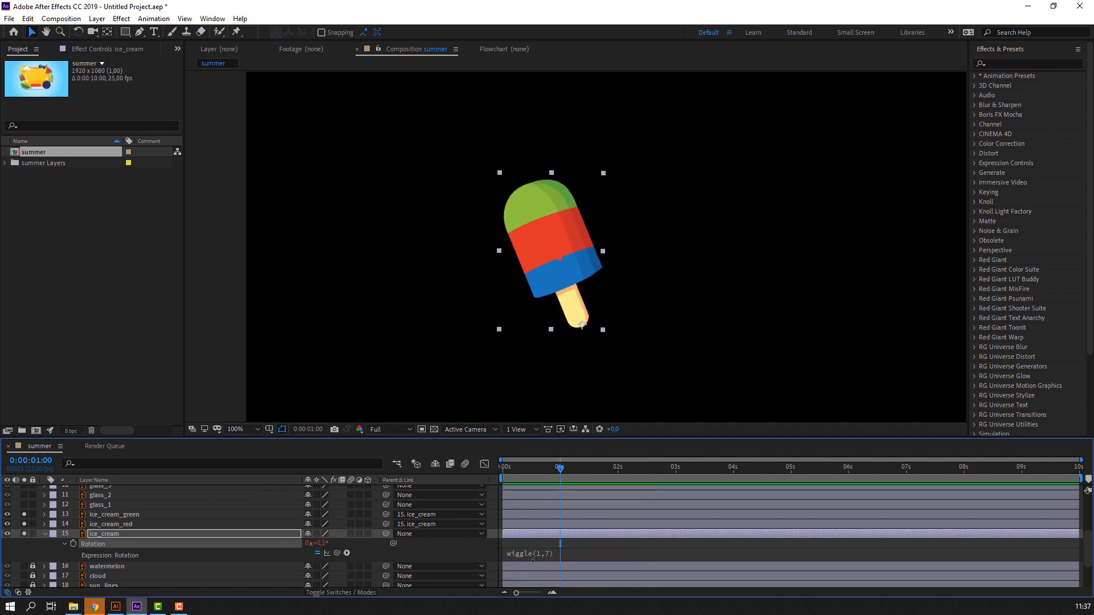
click(534, 558)
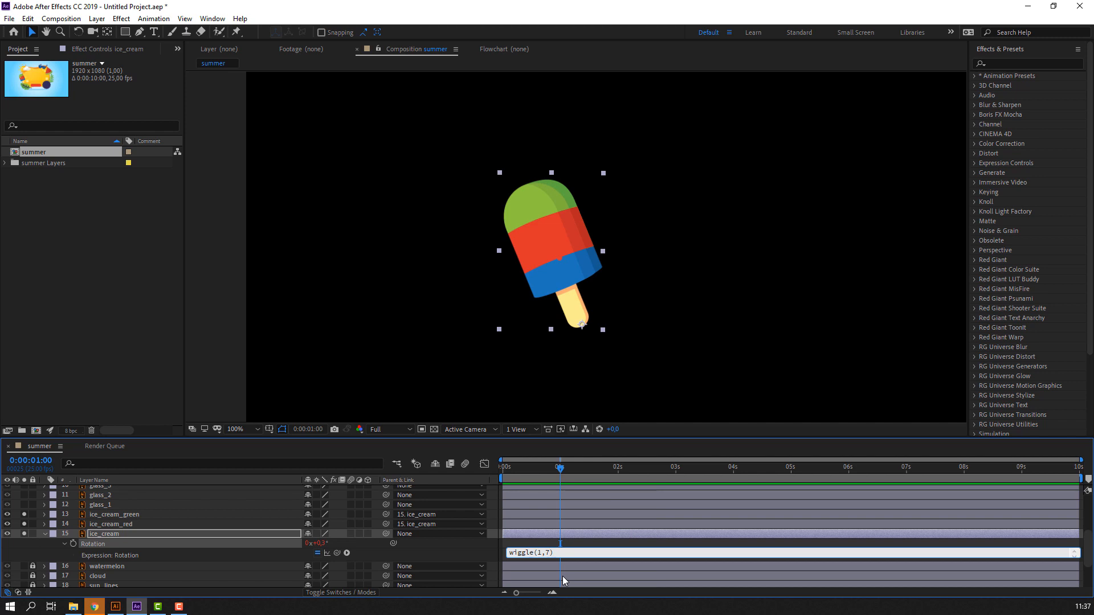
click(564, 580)
key(space)
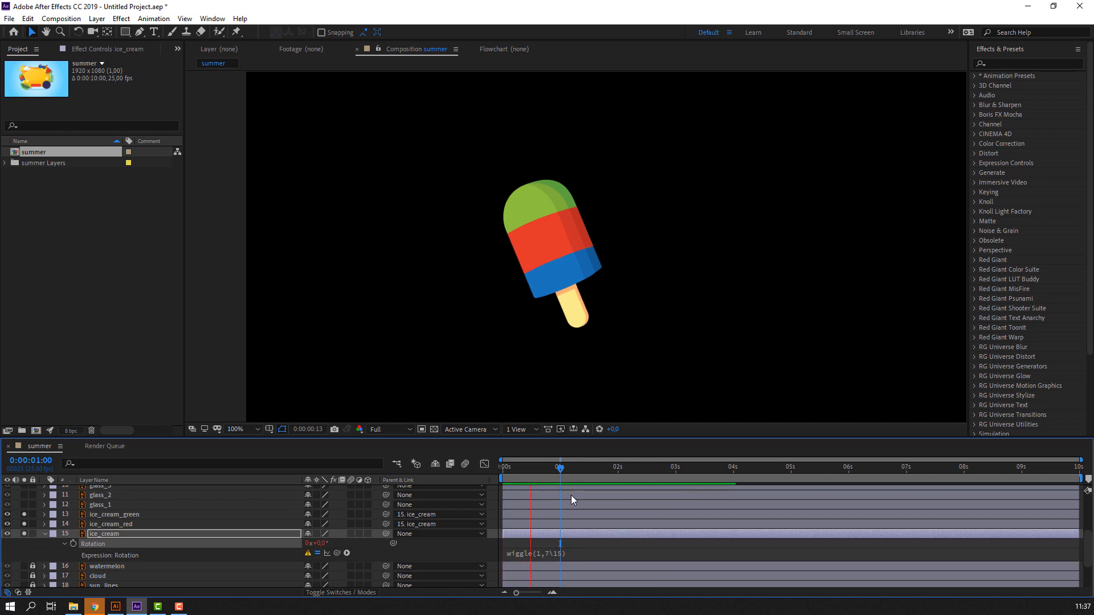
click(553, 553)
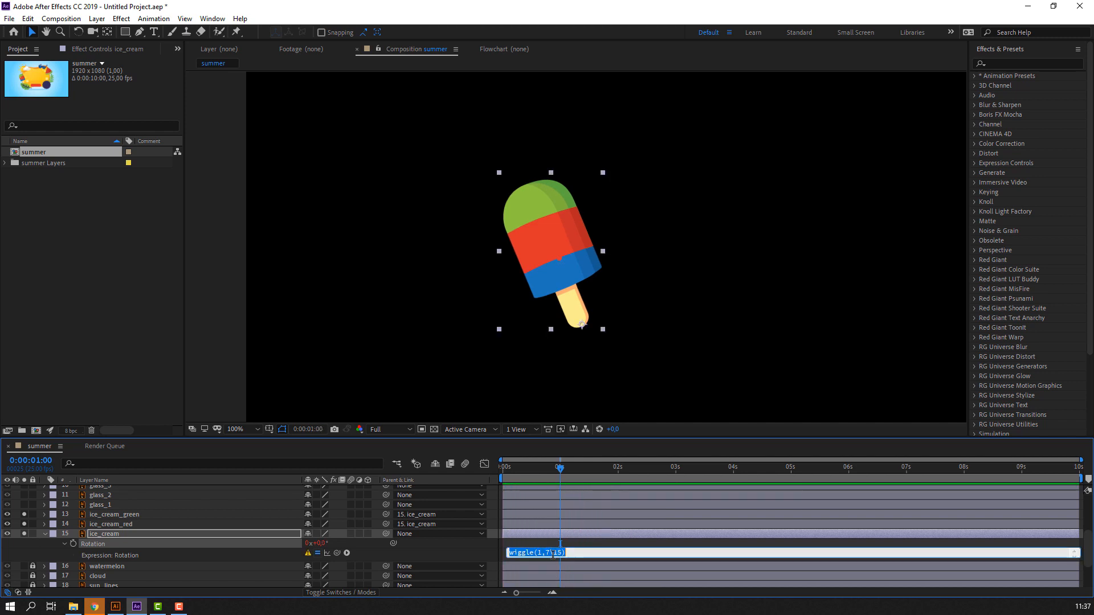
click(552, 542)
key(space)
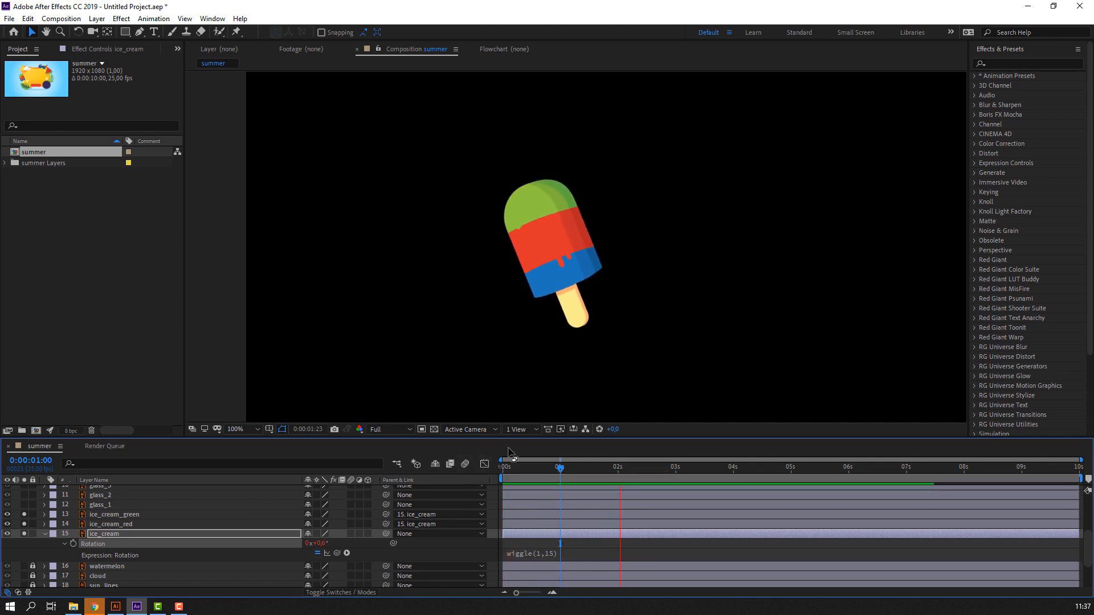
key(space)
drag(446, 468, 399, 472)
Unsolo and lock the three ice cream layers, and preview the whole summer composition.
click(37, 542)
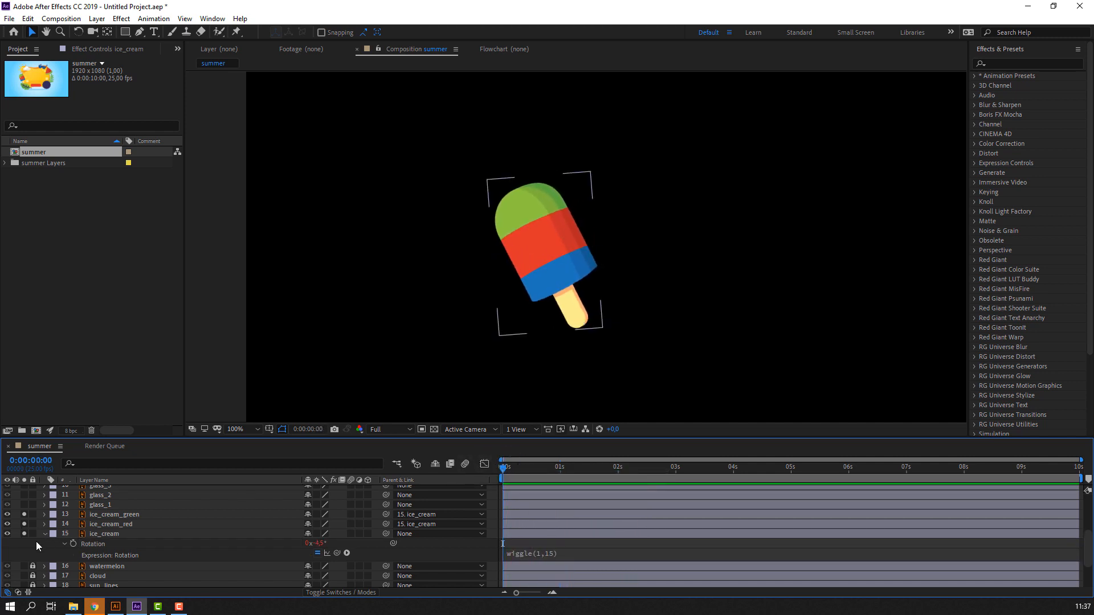
click(49, 535)
click(45, 535)
click(45, 535)
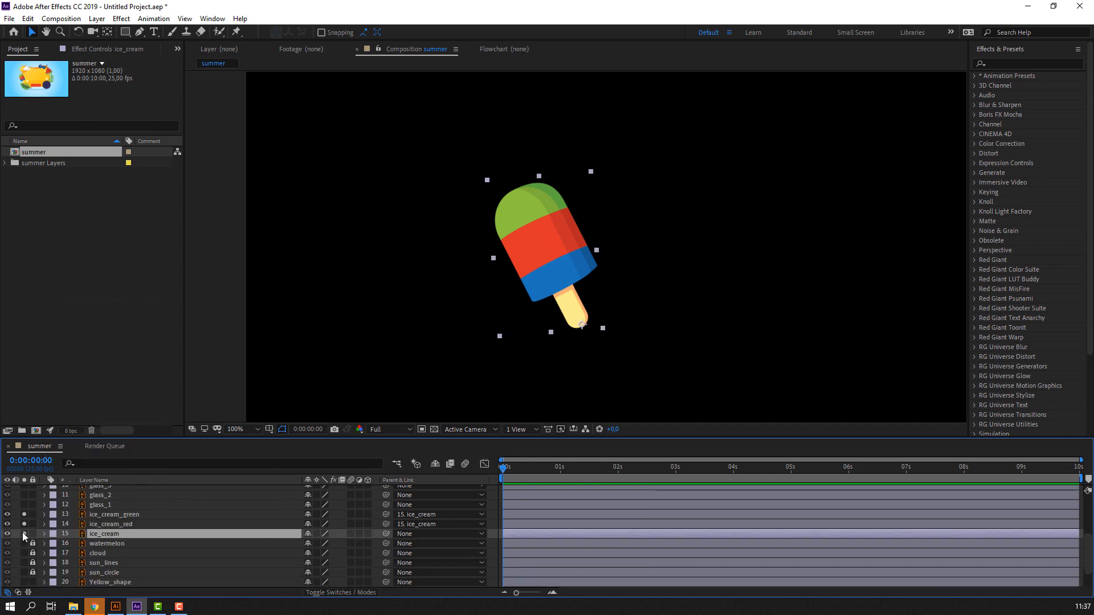
drag(32, 515, 32, 533)
scroll(445, 336, down, 2)
key(space)
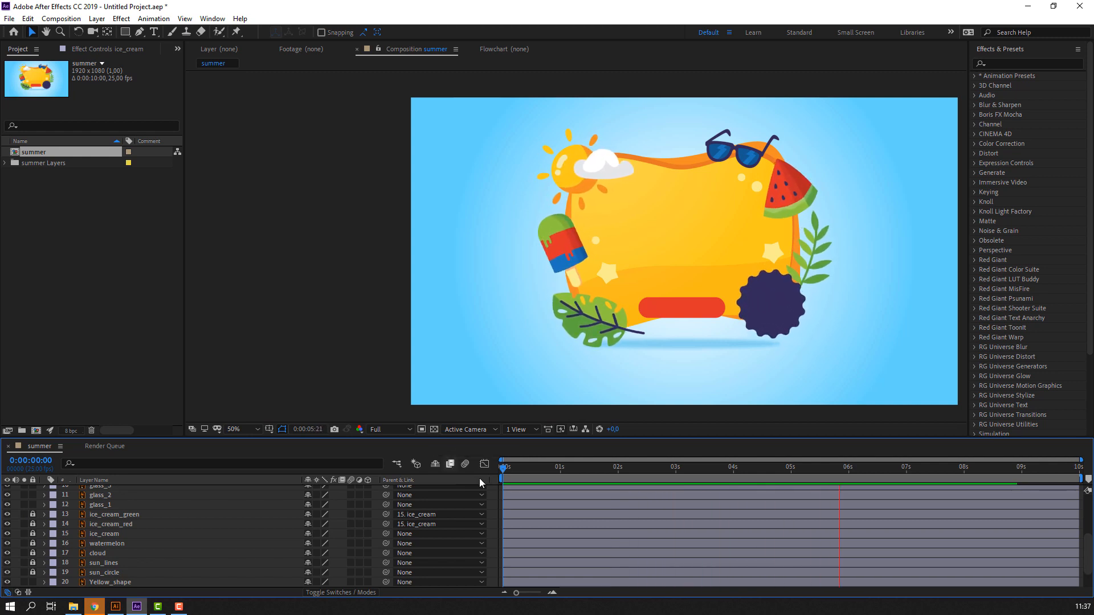
key(space)
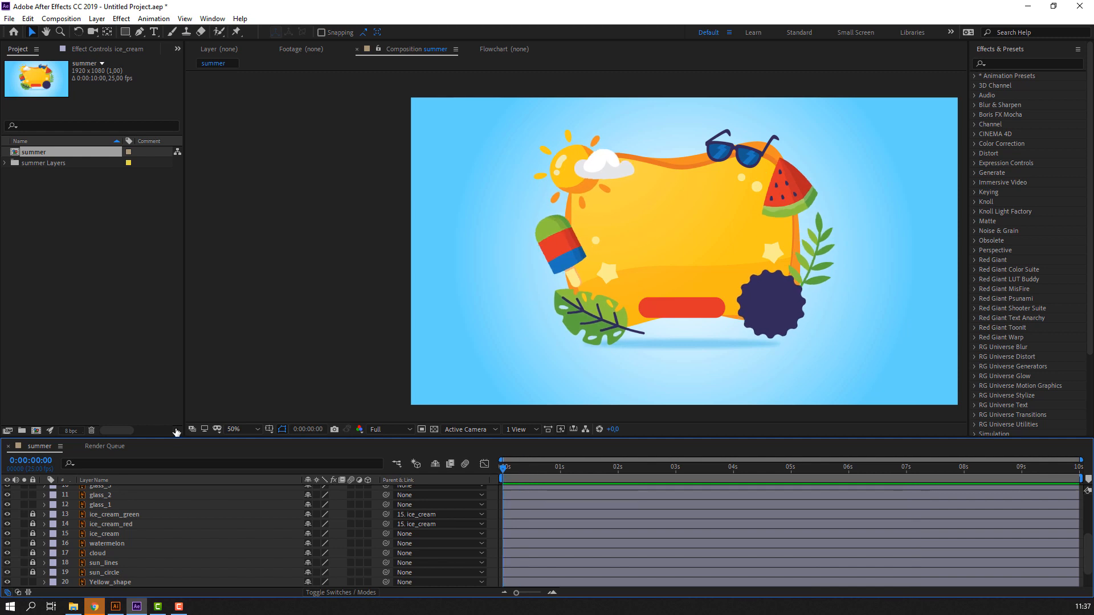
Delete the red rounded bar at the lower edge of the yellow shape.
click(233, 431)
click(259, 241)
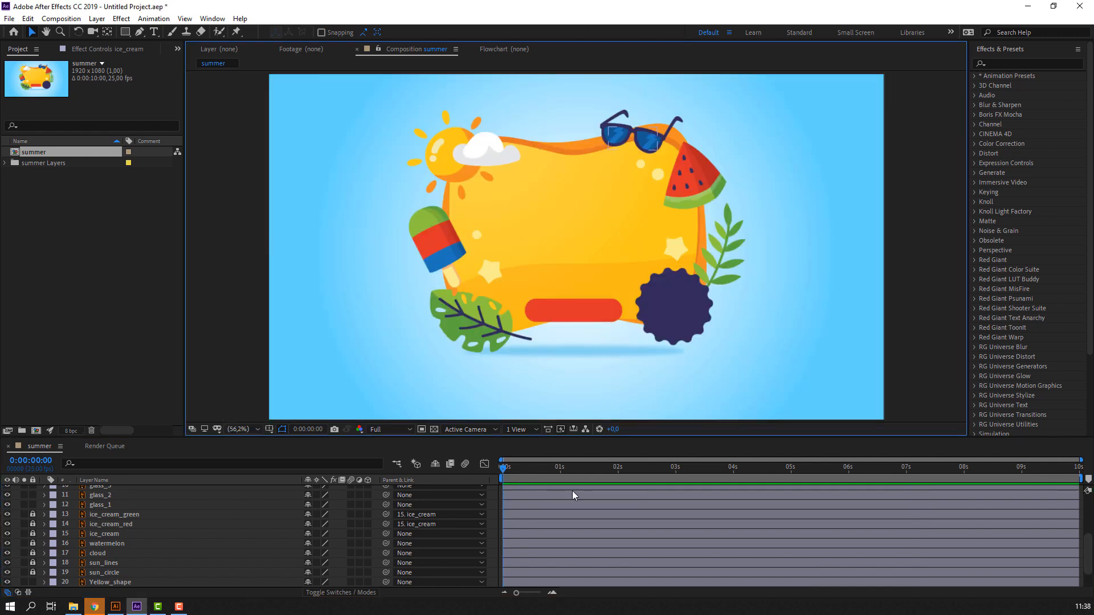
drag(512, 470, 768, 471)
click(570, 313)
key(slash)
drag(455, 389, 477, 319)
drag(598, 469, 481, 476)
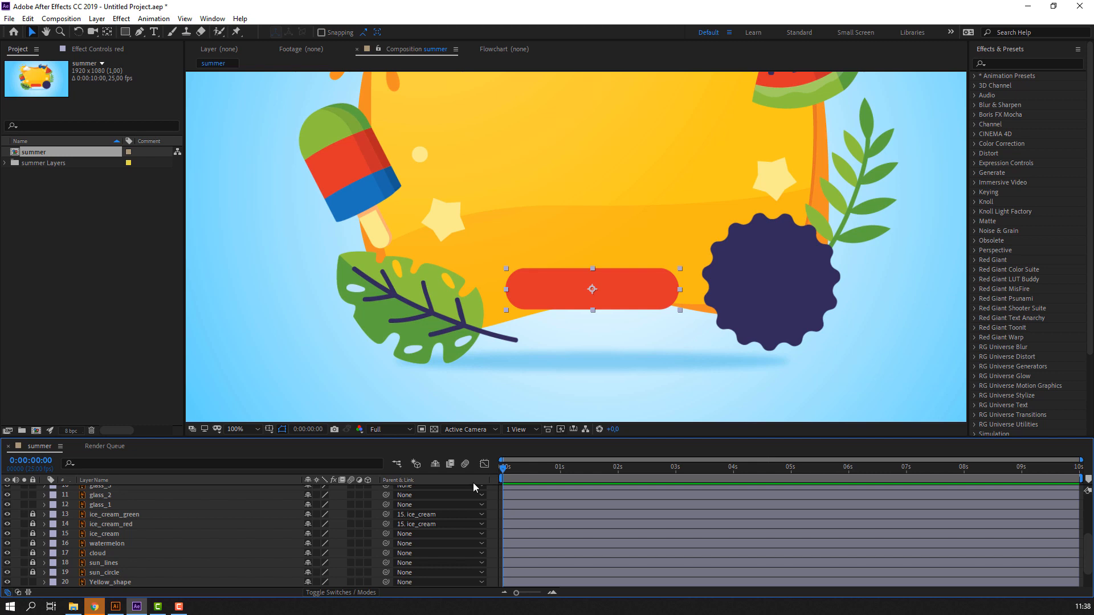
scroll(188, 507, up, 4)
scroll(173, 514, down, 1)
scroll(460, 275, down, 2)
key(Delete)
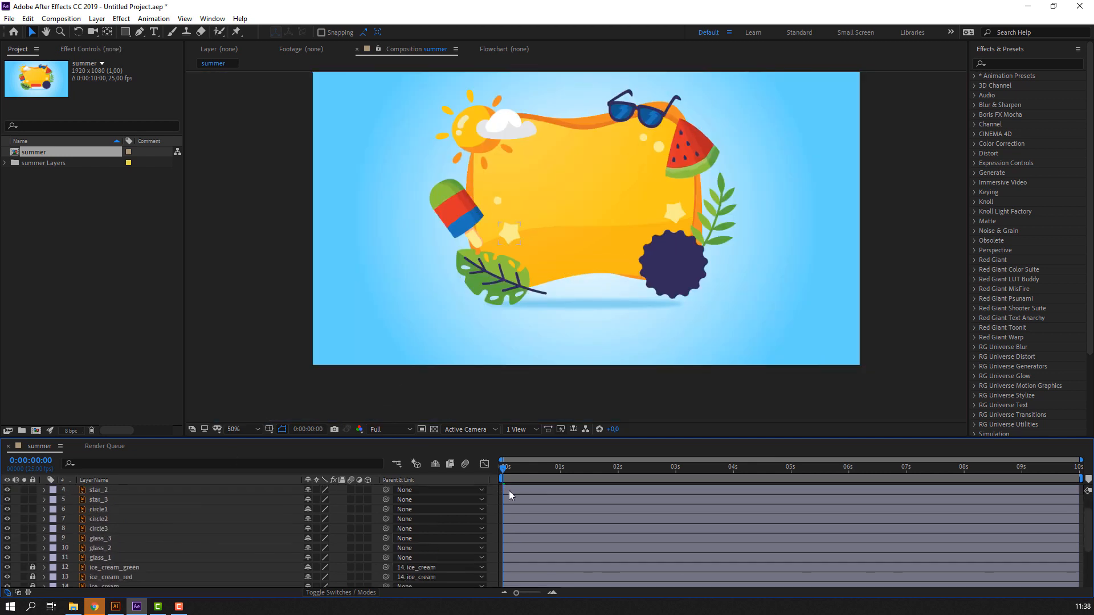
Select the sunglasses layers glass_1, glass_2 and glass_3 and solo them.
mouse_move(518, 473)
mouse_down()
mouse_move(686, 477)
mouse_move(499, 472)
mouse_up()
click(641, 110)
shift+click(68, 538)
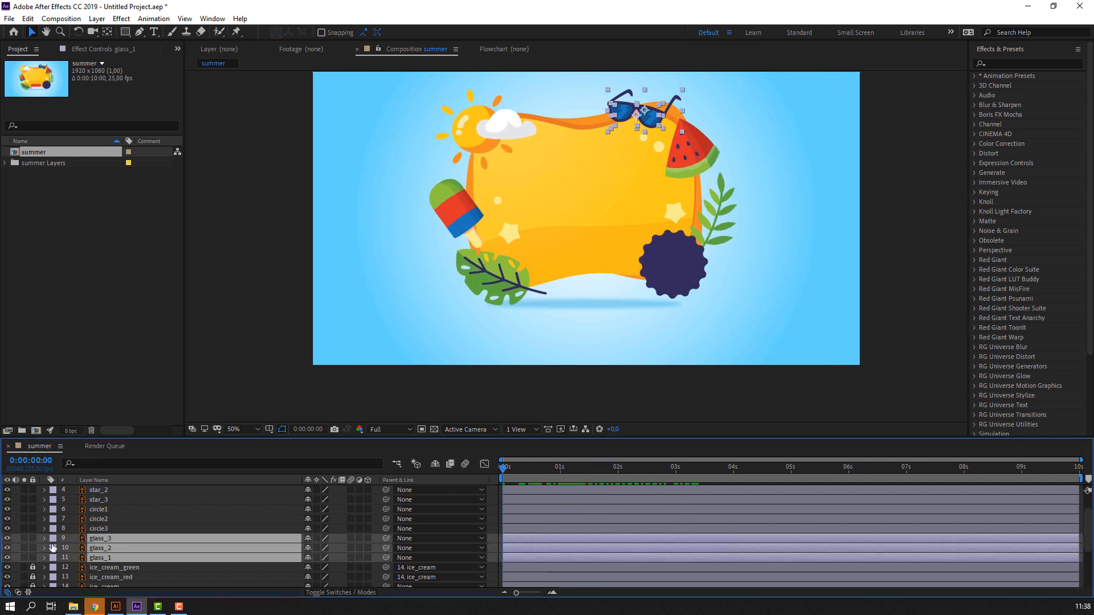
click(33, 539)
drag(70, 563, 75, 550)
click(25, 539)
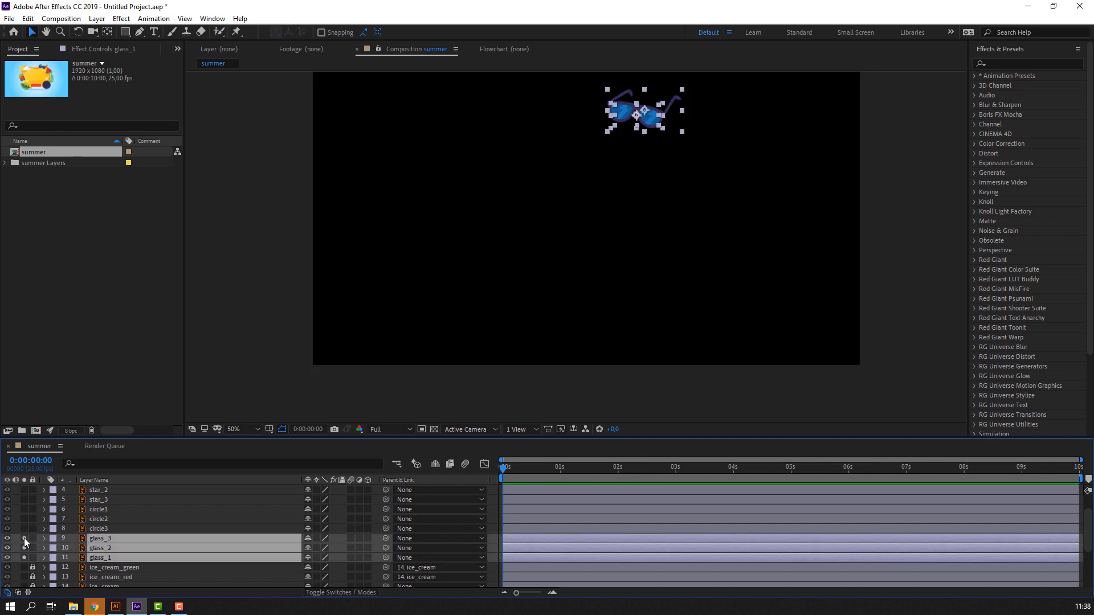
Pre-compose the three selected sunglasses layers into a new composition named GLASSES.
right_click(109, 548)
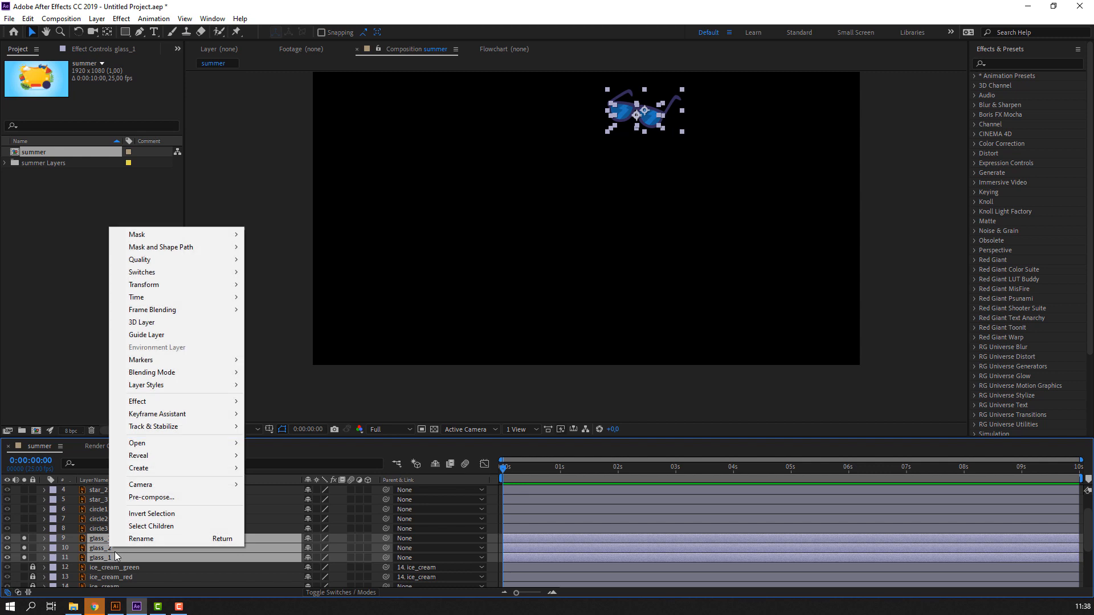
click(146, 500)
text(GLASSES)
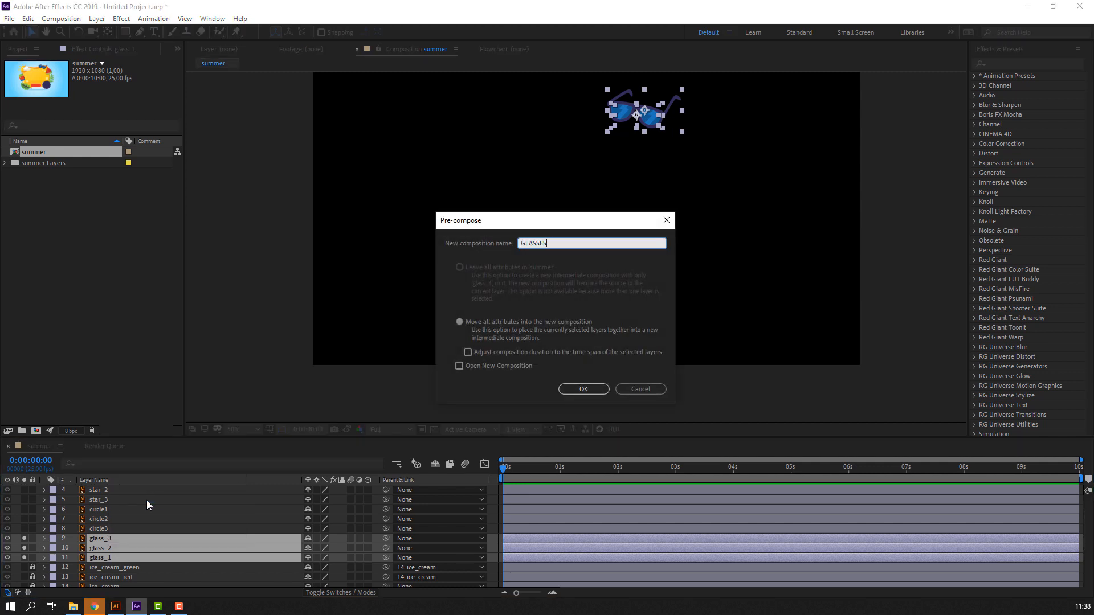
click(584, 389)
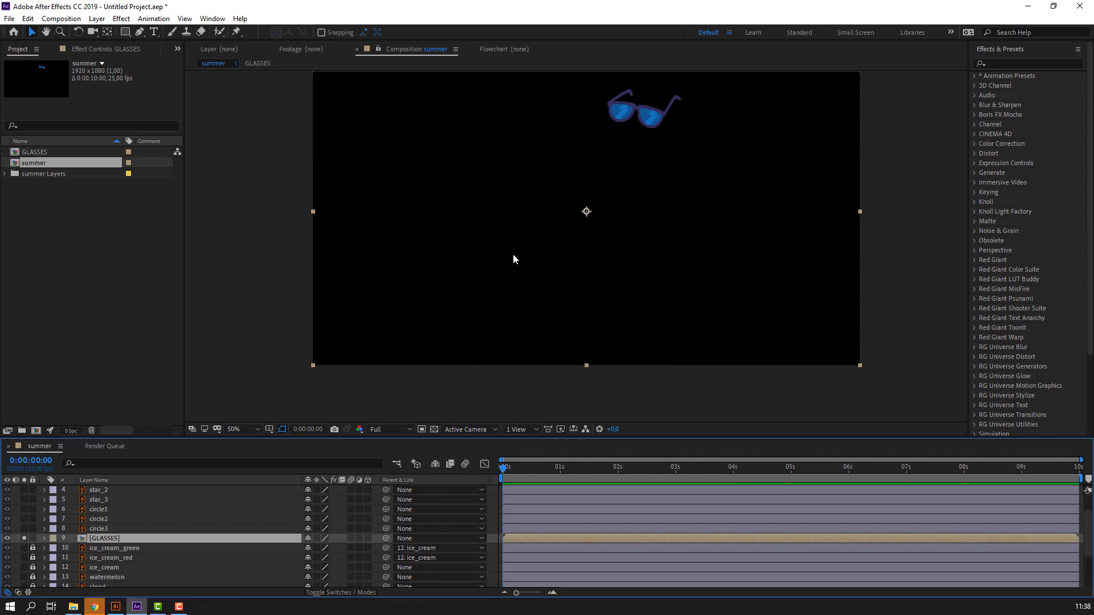
Open the GLASSES composition, turn off solo for its layers and hide the glass_3 layer.
double_click(104, 539)
scroll(625, 176, up, 4)
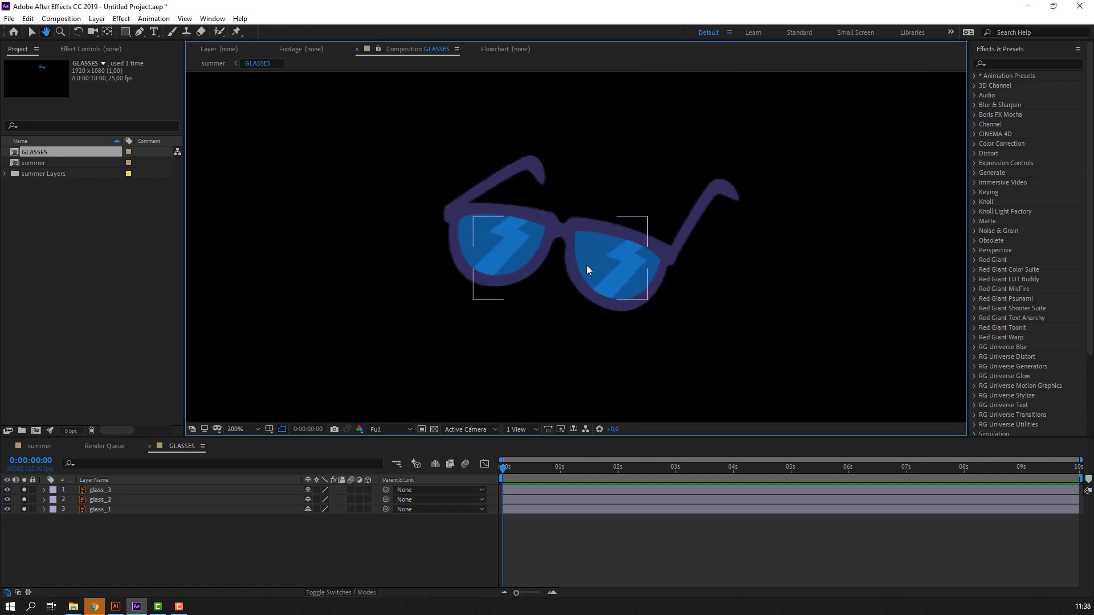
click(493, 245)
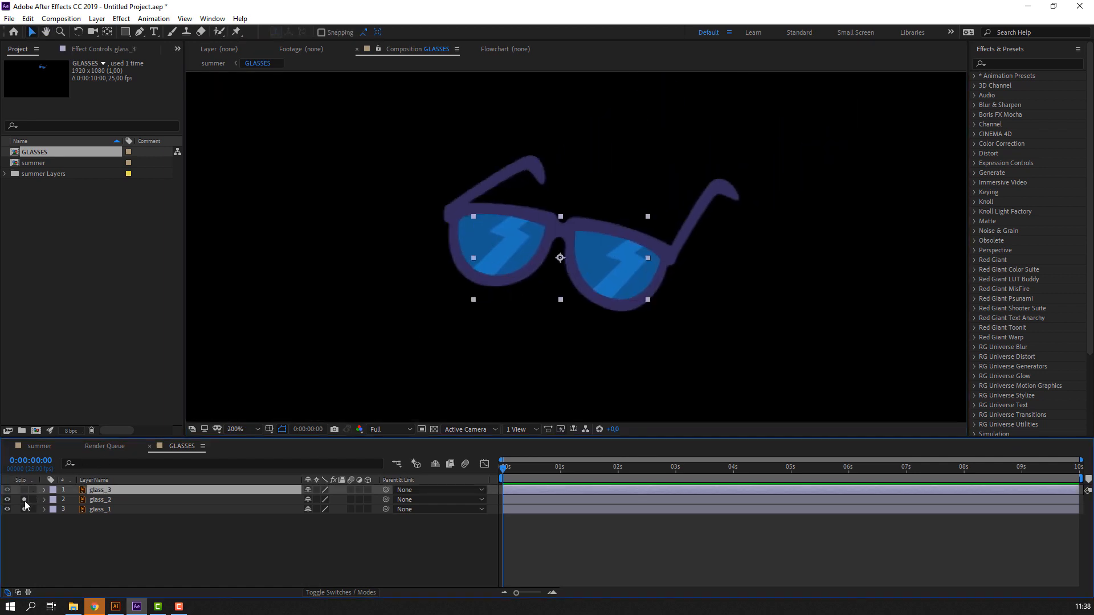
click(6, 490)
click(7, 500)
click(7, 499)
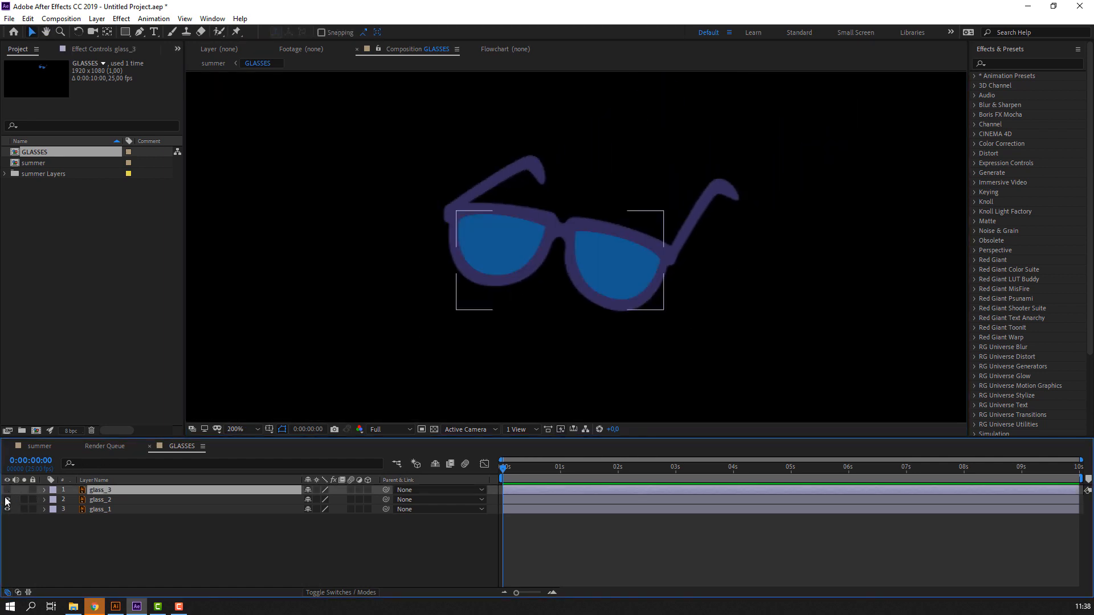
Duplicate the glass_2 lens layer and place the copy above glass_3.
click(117, 498)
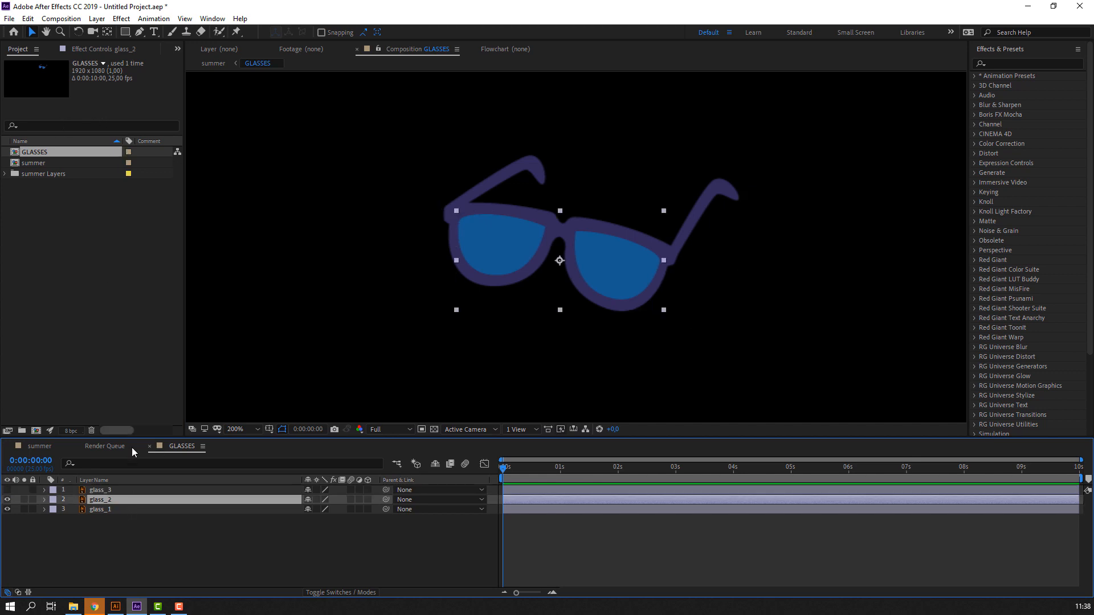
click(28, 20)
click(62, 163)
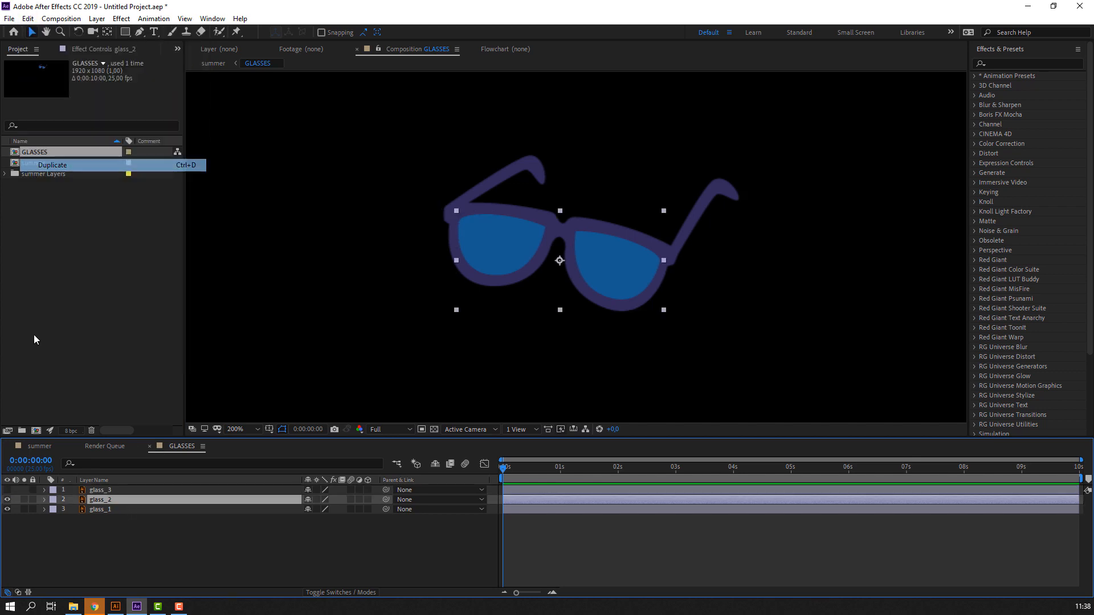
click(93, 490)
drag(92, 502, 99, 492)
Turn the glass_3 layer's visibility back on and rename it reflection.
click(8, 500)
click(101, 499)
key(Return)
text(reflection)
key(Return)
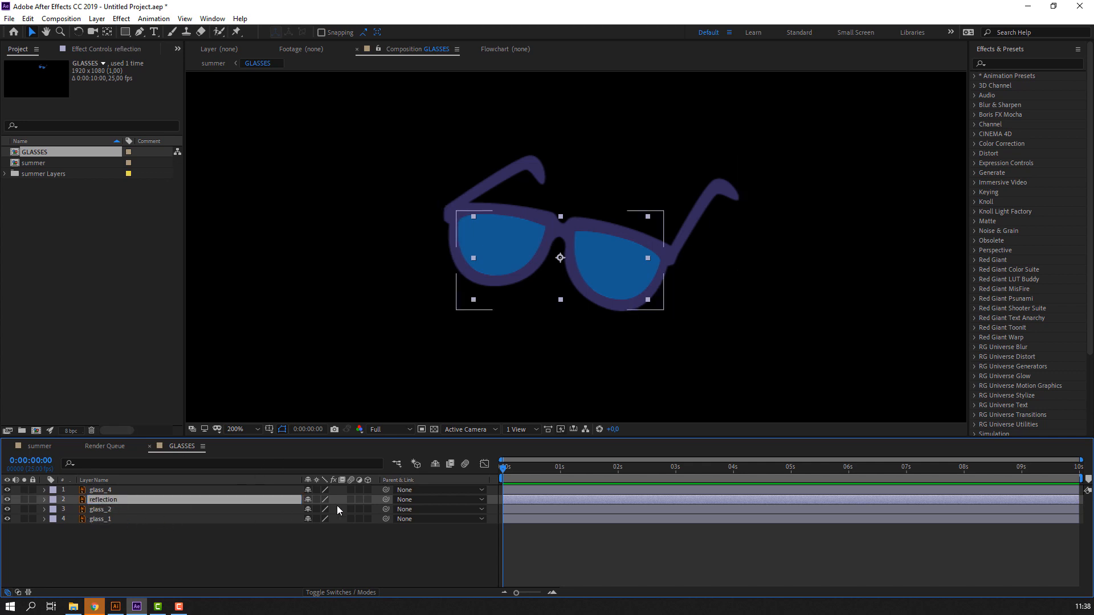
Give the reflection layer the Alpha Matte "glass_4" and set its scale to 105%.
click(337, 592)
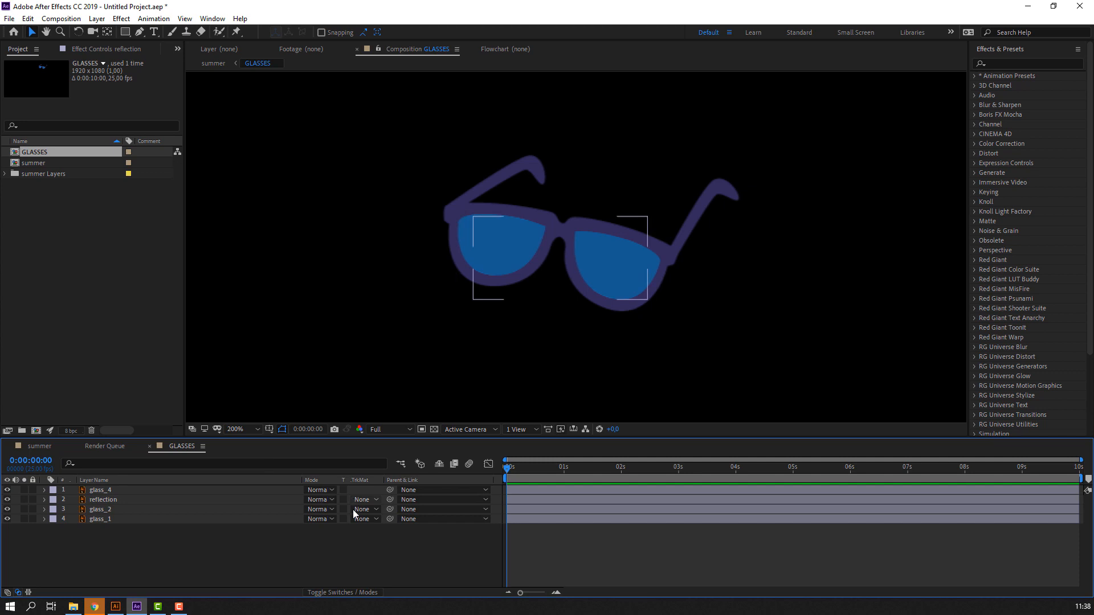
click(365, 500)
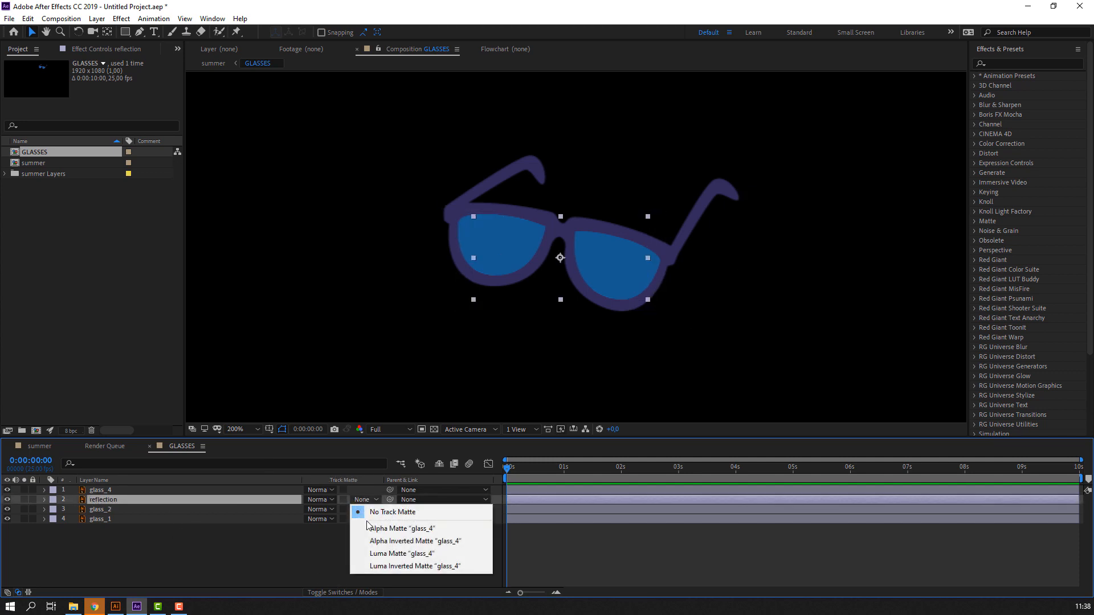
click(373, 523)
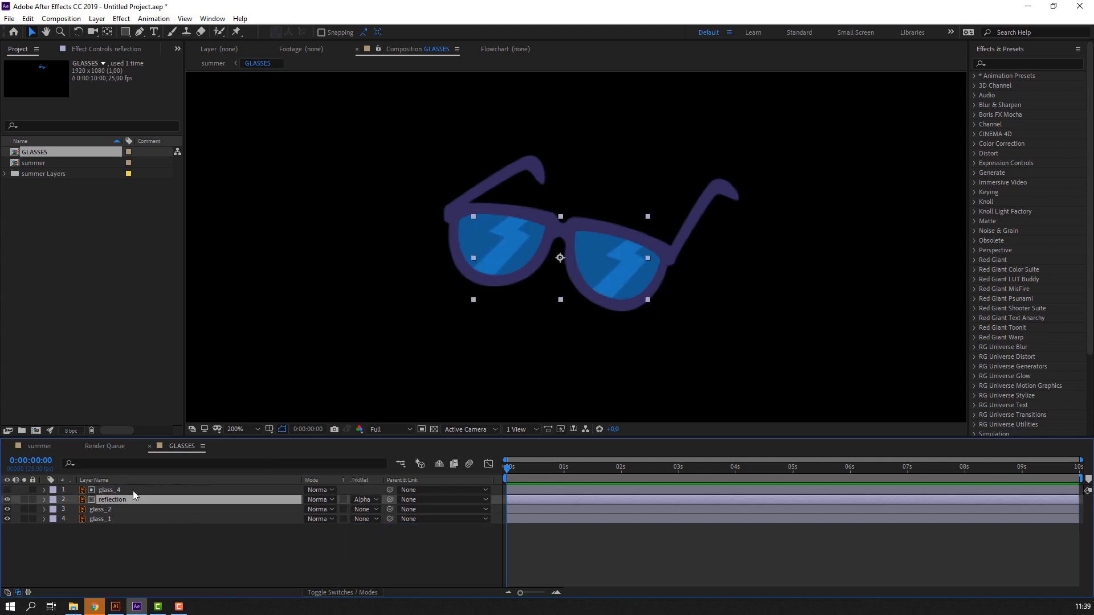
key(s)
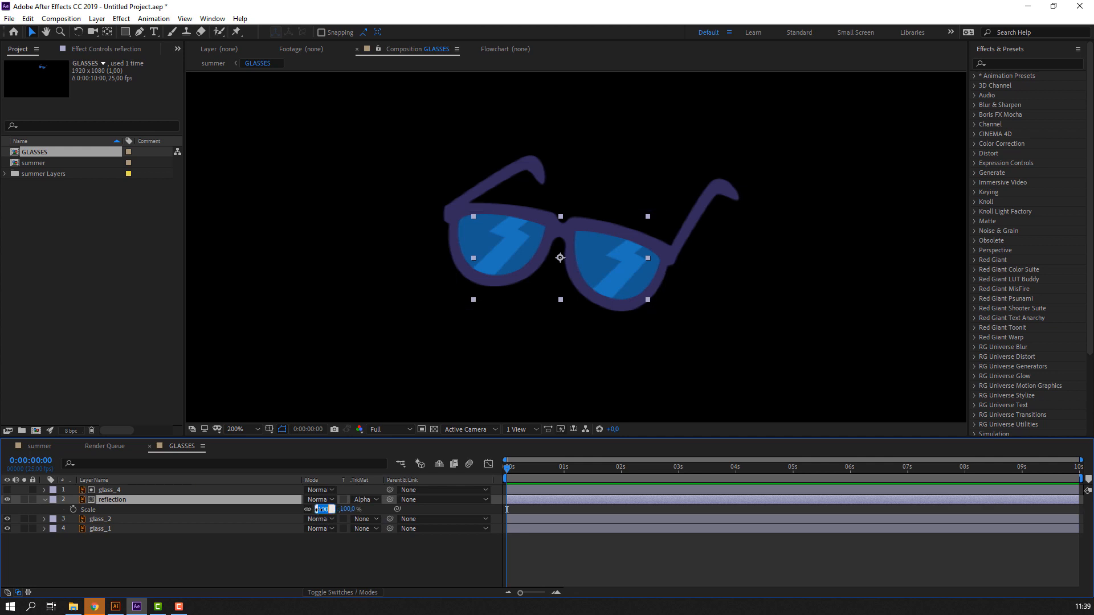
text(105)
key(Return)
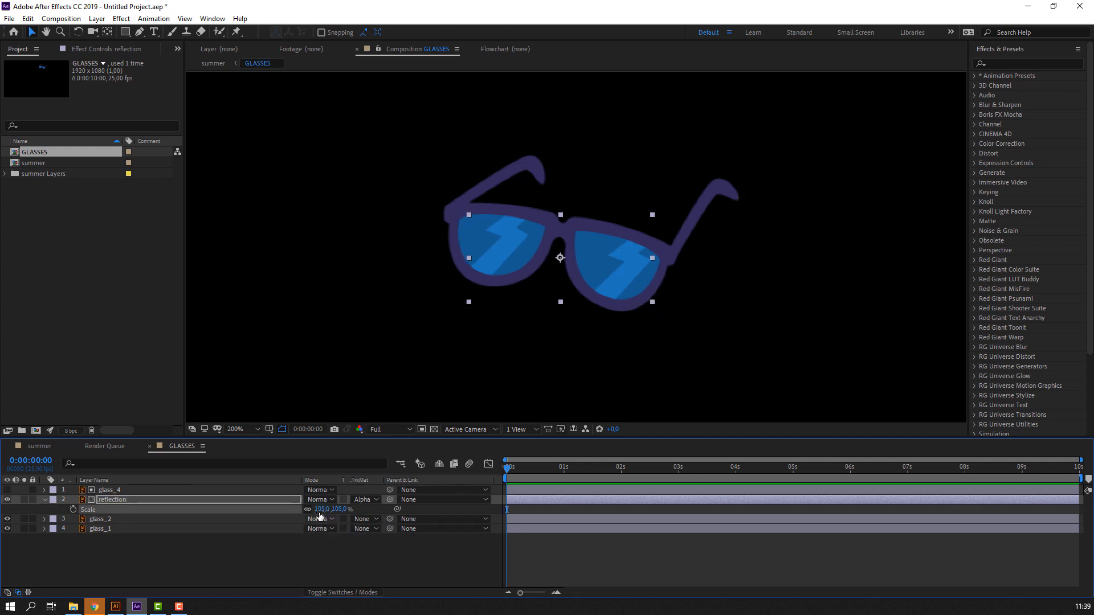
Move the reflection up and left over the lenses and start keyframing its Position at the composition's beginning.
drag(614, 265, 602, 260)
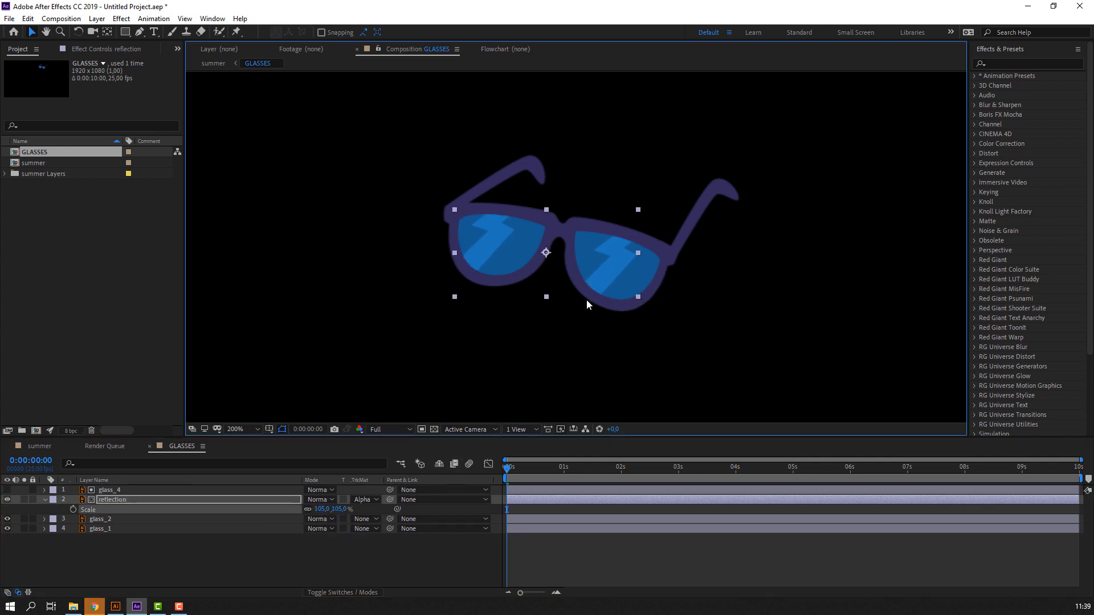
key(ctrl+z)
click(110, 500)
key(p)
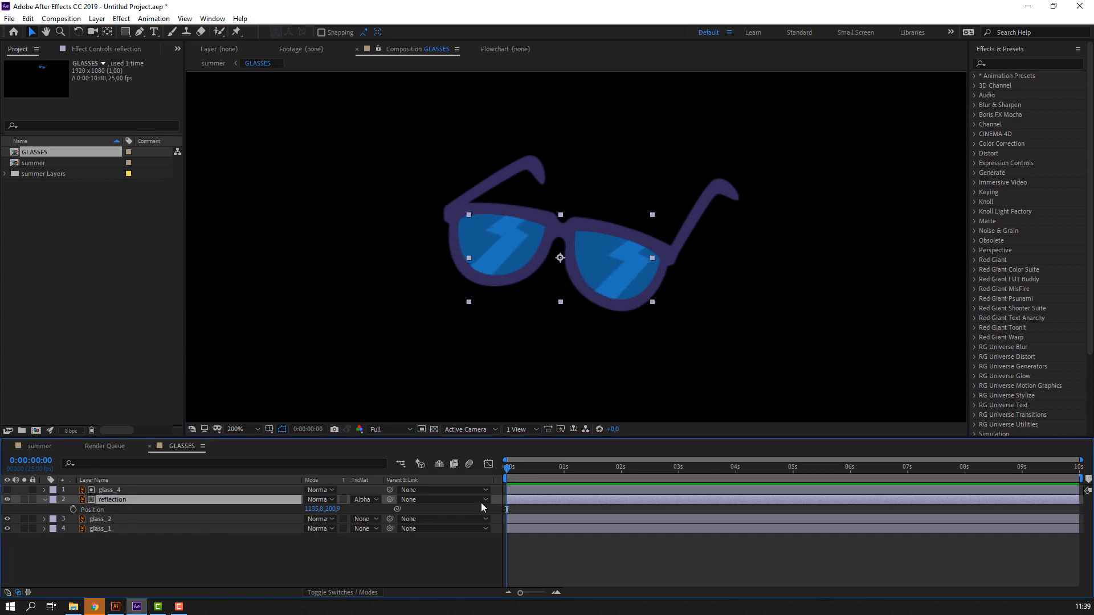
drag(489, 302, 455, 243)
click(73, 510)
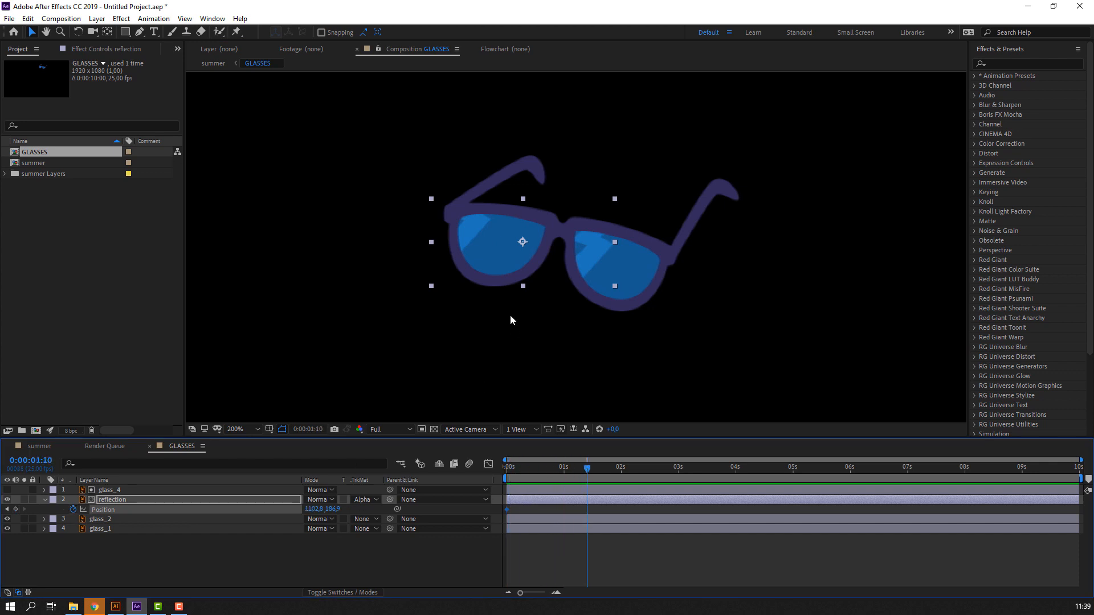
At 0:00:01:10, move the reflection down past the right lens to add a second Position keyframe outside the glasses.
drag(471, 246, 549, 284)
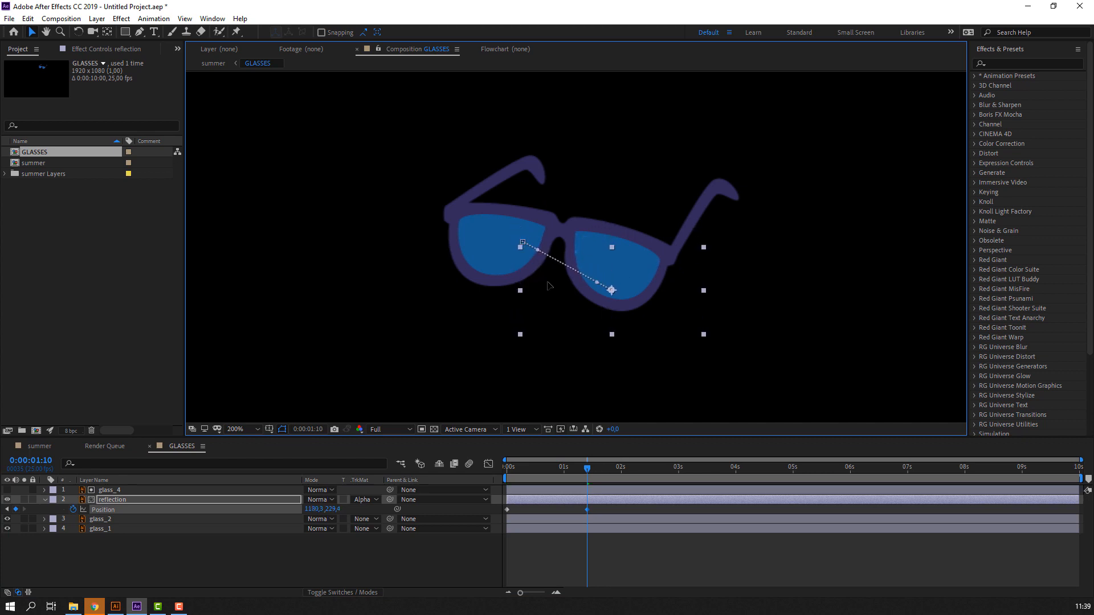
drag(554, 473, 584, 472)
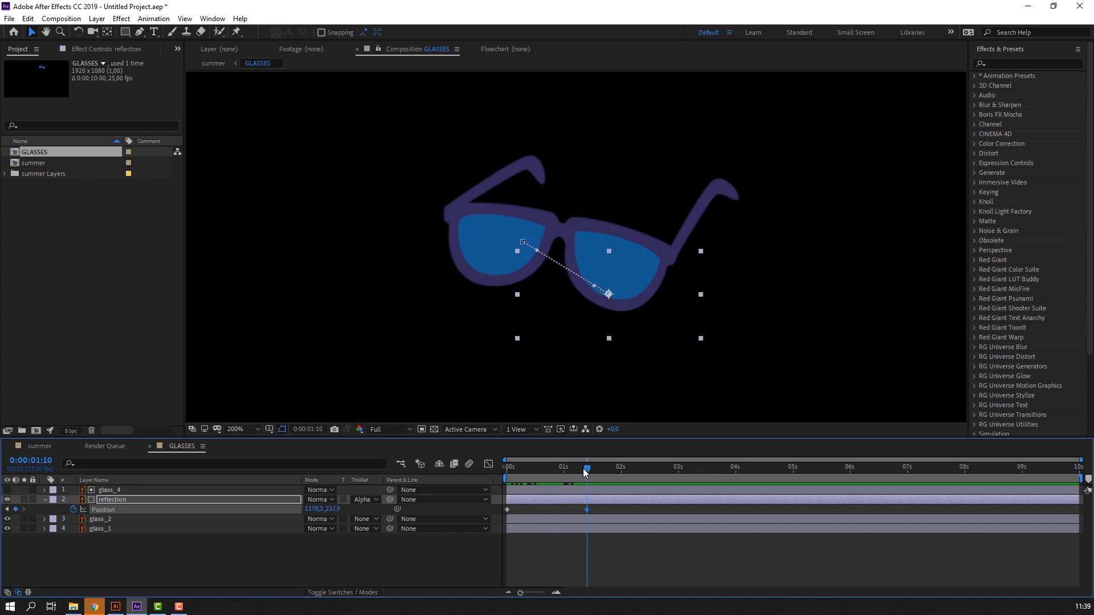
drag(521, 272, 636, 279)
drag(592, 466, 494, 487)
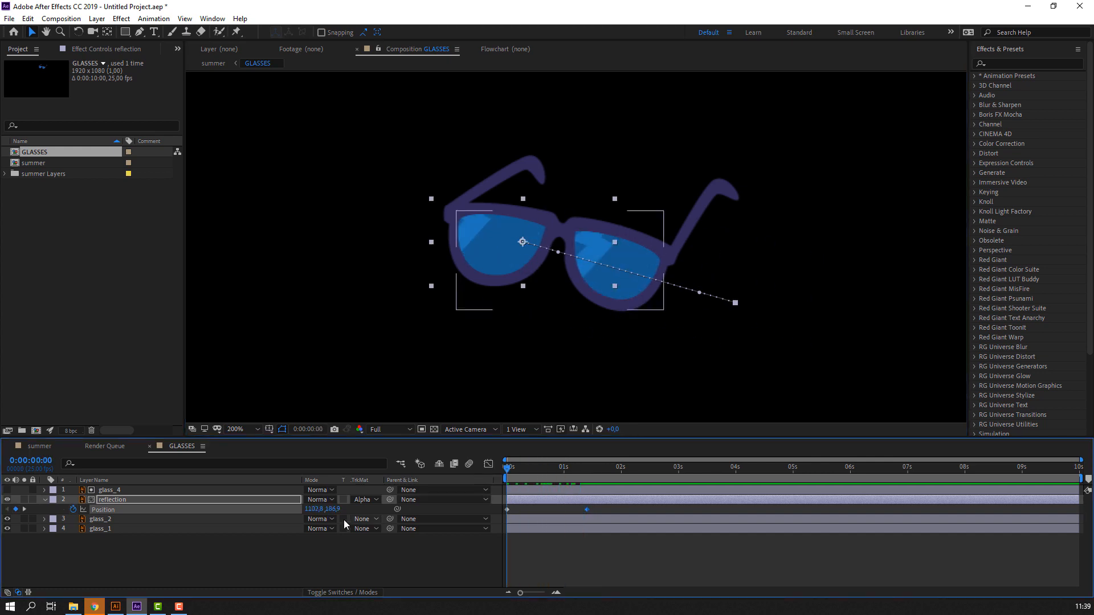
Move the reflection's starting Position keyframe at 0:00:00:00 up and left until it lies outside the left lens, and preview the motion.
mouse_move(320, 513)
mouse_down()
mouse_move(289, 513)
mouse_move(304, 512)
mouse_up()
key(ctrl+z)
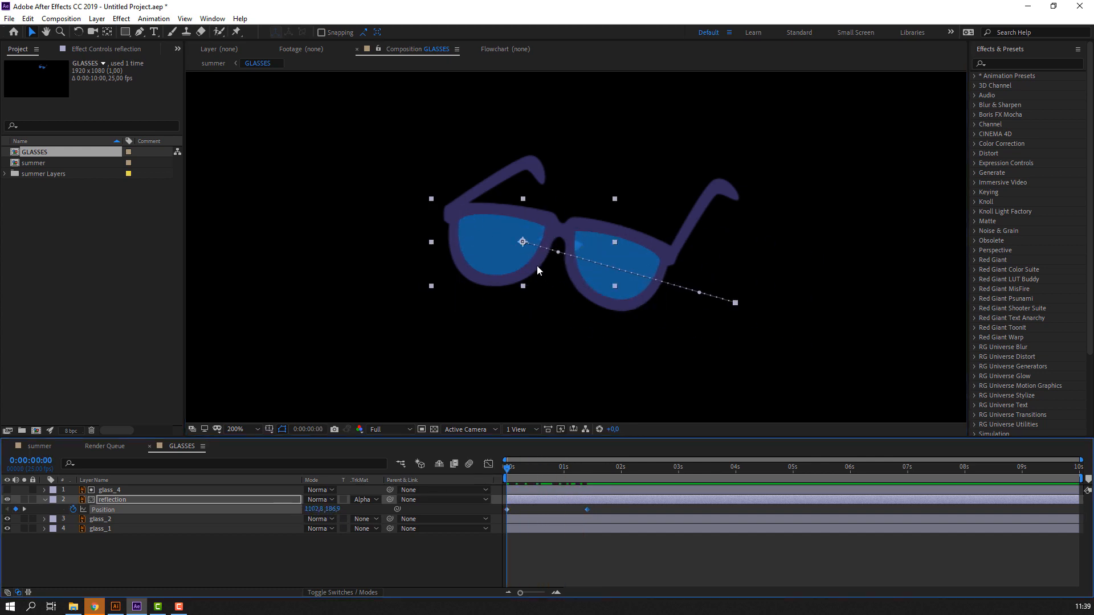
drag(518, 248, 377, 209)
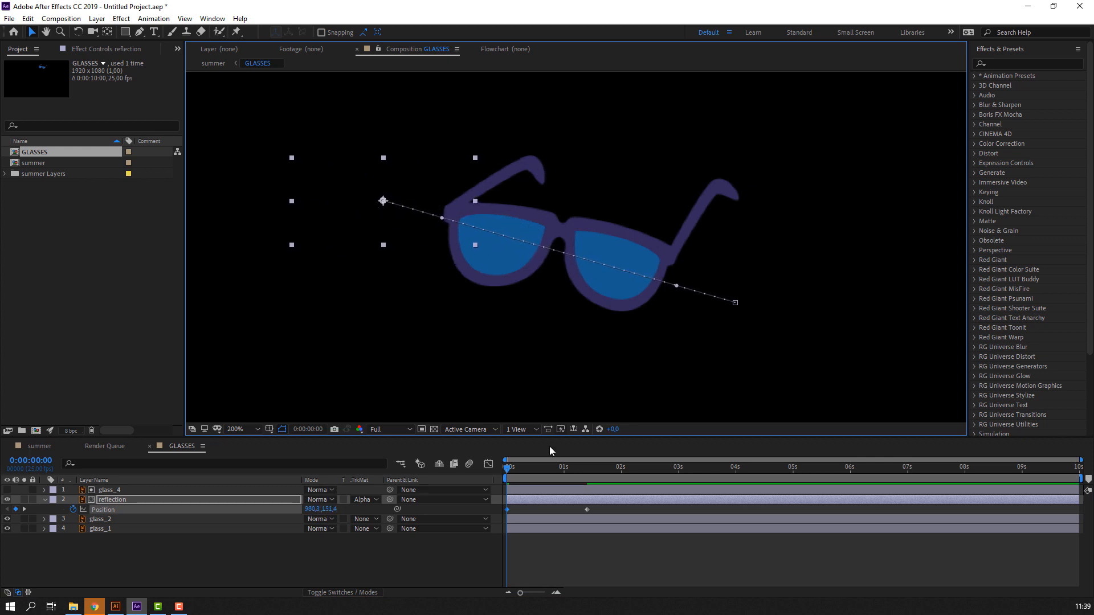
mouse_move(541, 468)
mouse_down()
mouse_move(572, 469)
mouse_move(562, 468)
mouse_up()
key(space)
key(space)
mouse_move(564, 468)
mouse_down()
mouse_move(586, 464)
mouse_move(548, 460)
mouse_up()
Set the reflection layer's scale to 108% and play back the animation.
click(125, 499)
key(s)
click(323, 508)
text(108)
key(Return)
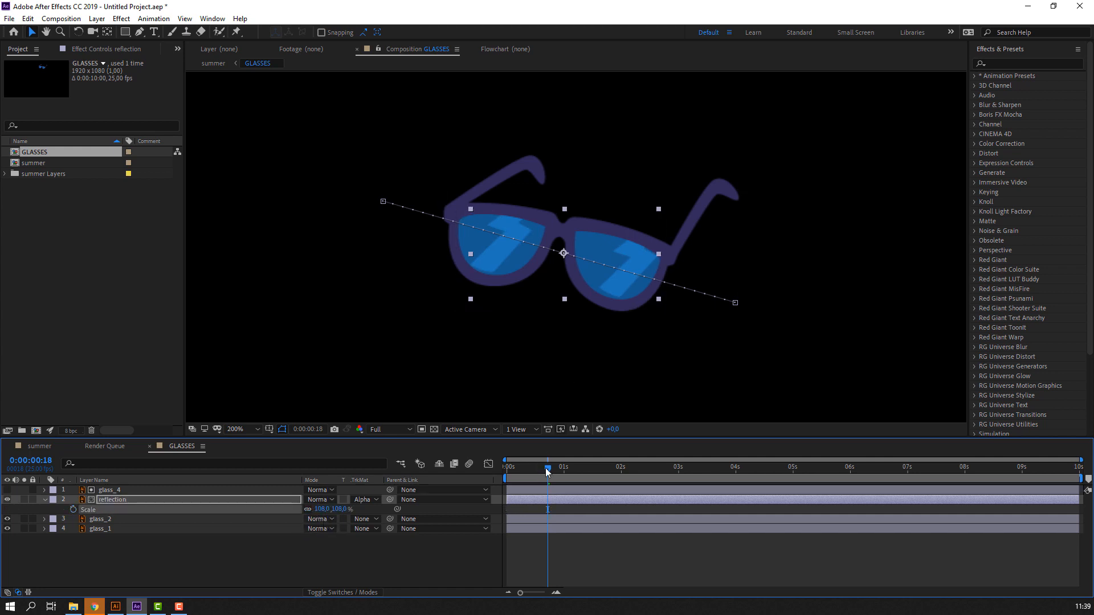
key(space)
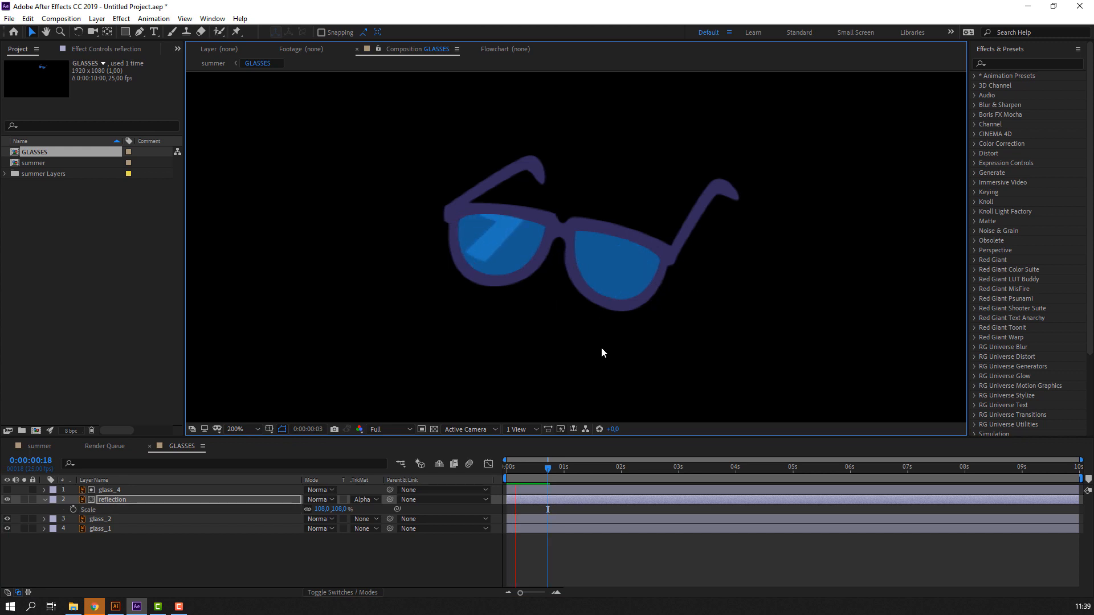
Add reflection Position keyframes at 0:00:00:18 and 0:00:00:07, and bend the motion path near the left lens.
click(548, 466)
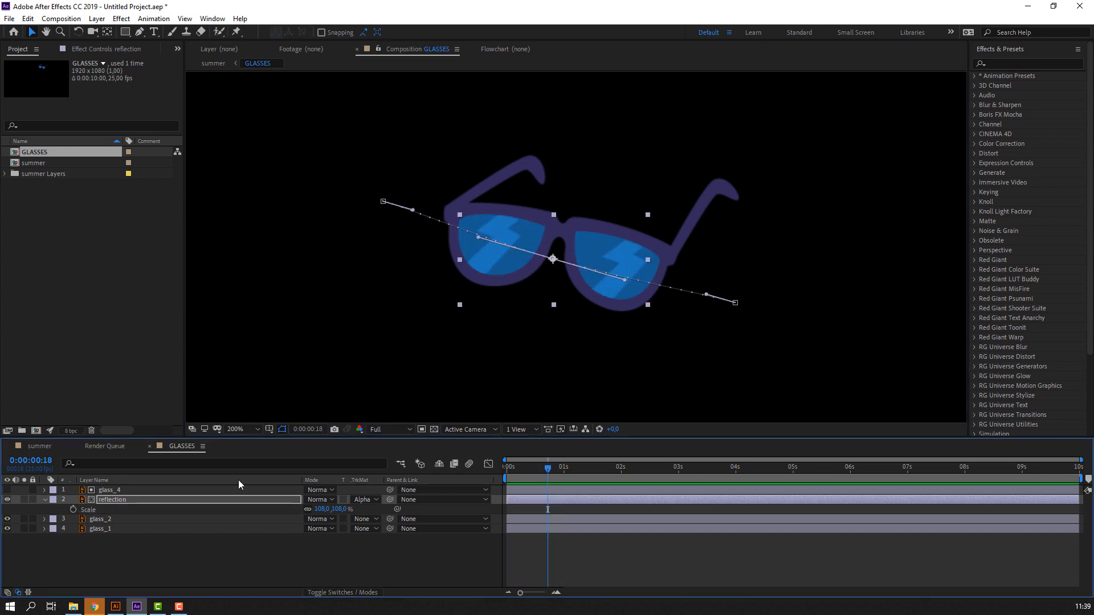
click(157, 502)
key(p)
drag(544, 467, 522, 468)
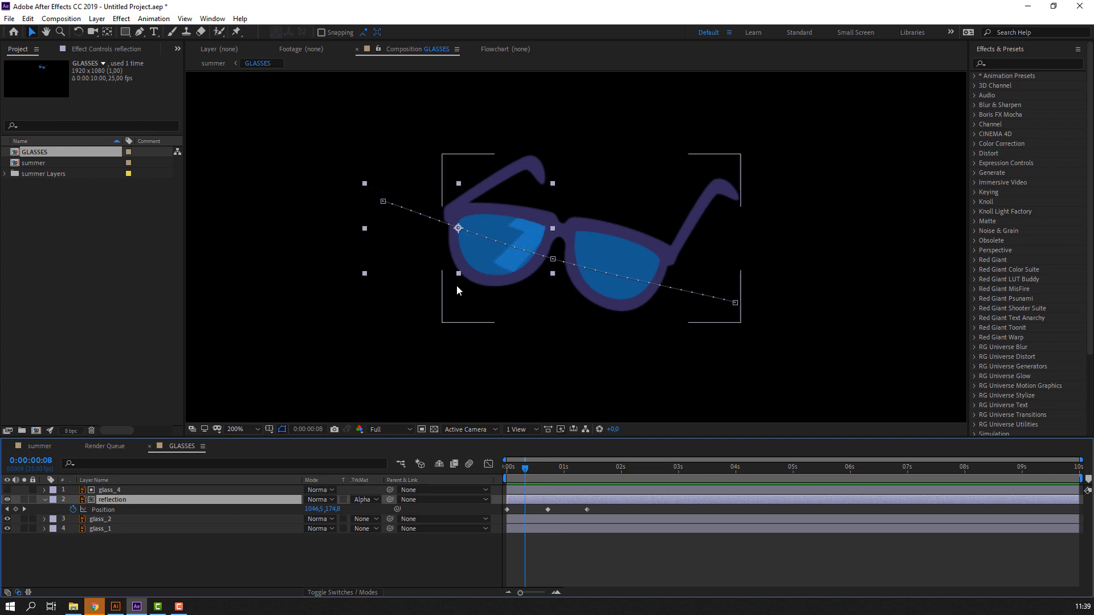
key(Home)
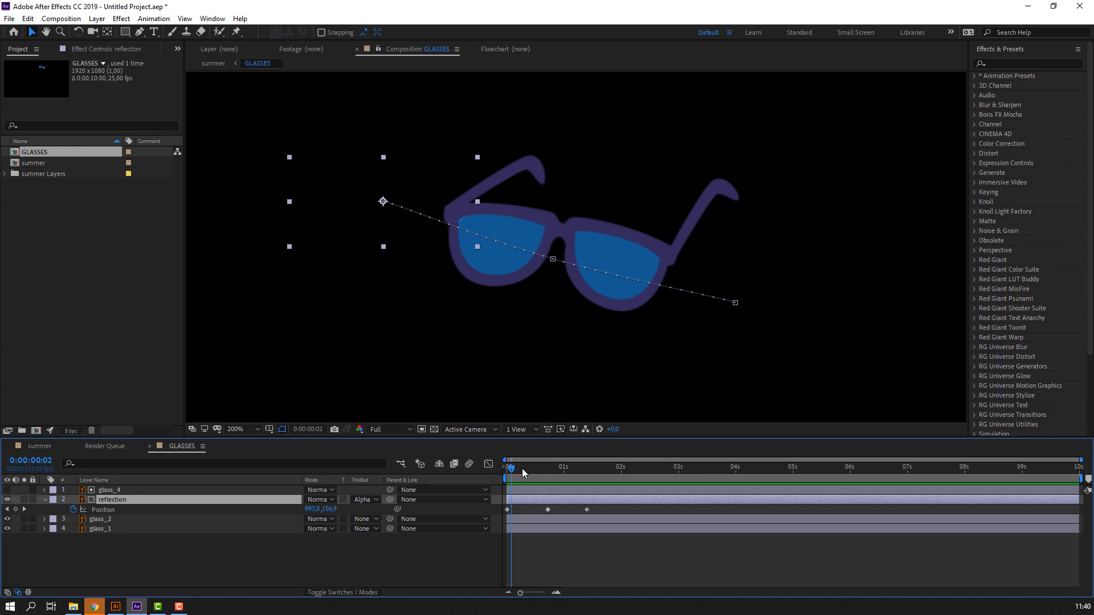
click(519, 468)
drag(506, 264, 495, 276)
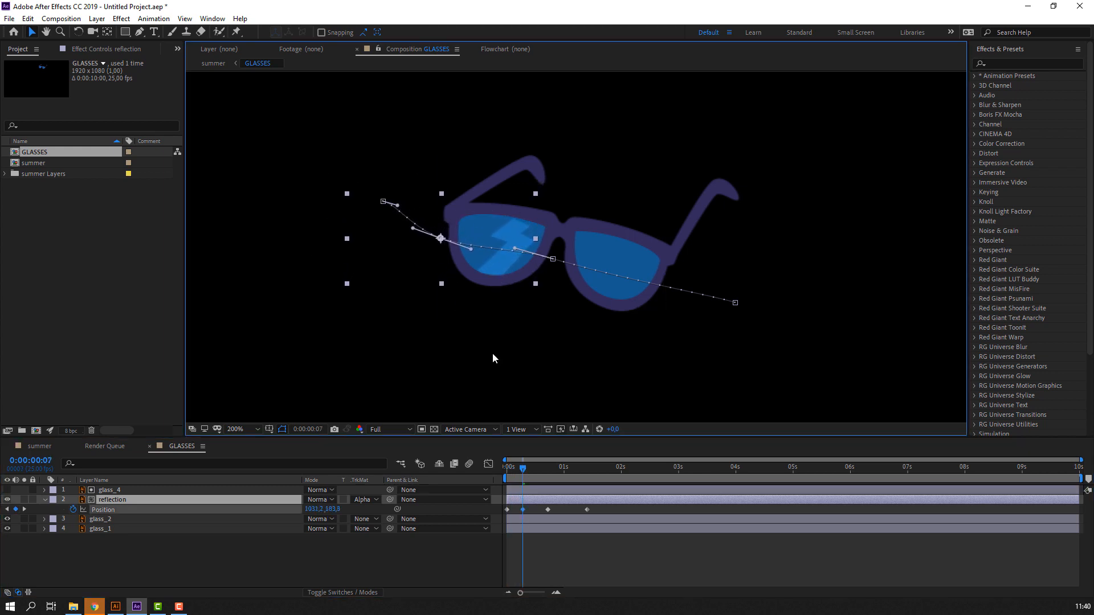
drag(415, 230, 405, 215)
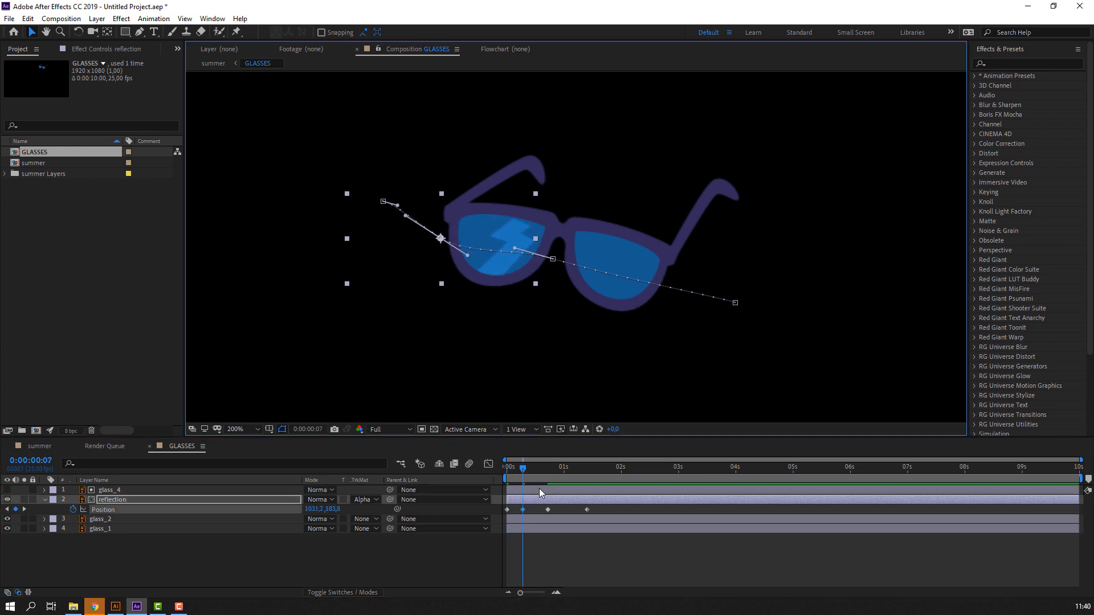
Add a reflection Position keyframe just after 1 second, adjust its path tangent by the right lens, and preview the result.
click(533, 466)
drag(533, 466, 568, 468)
drag(607, 261, 615, 251)
mouse_move(699, 283)
mouse_down()
mouse_move(720, 291)
mouse_move(715, 273)
mouse_up()
click(572, 467)
key(space)
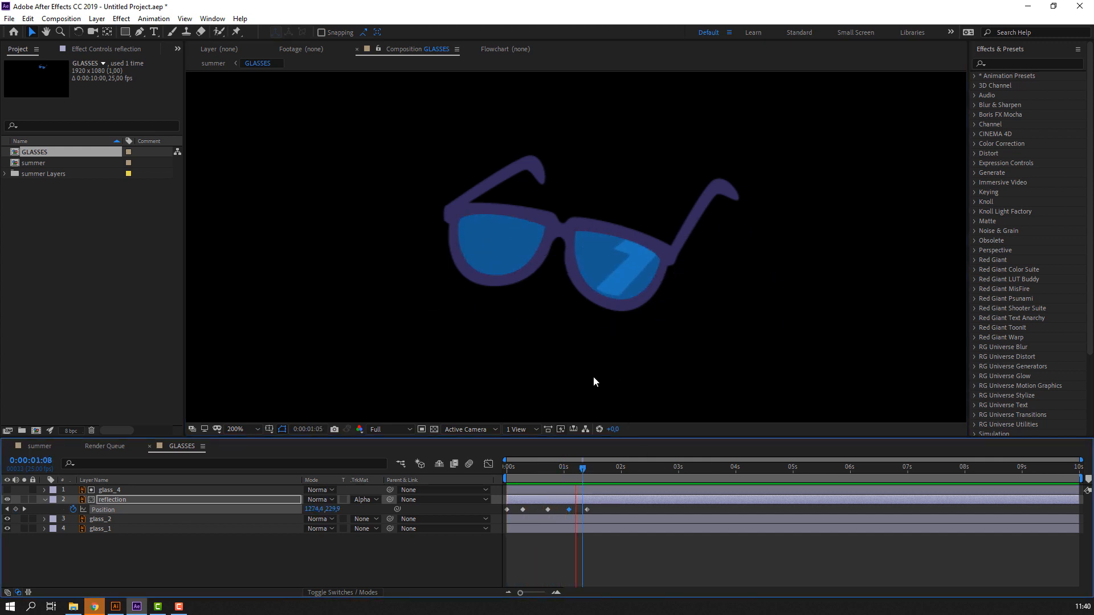
Split the reflection layer at 0:00:01:12 and delete the part after the cut.
click(591, 468)
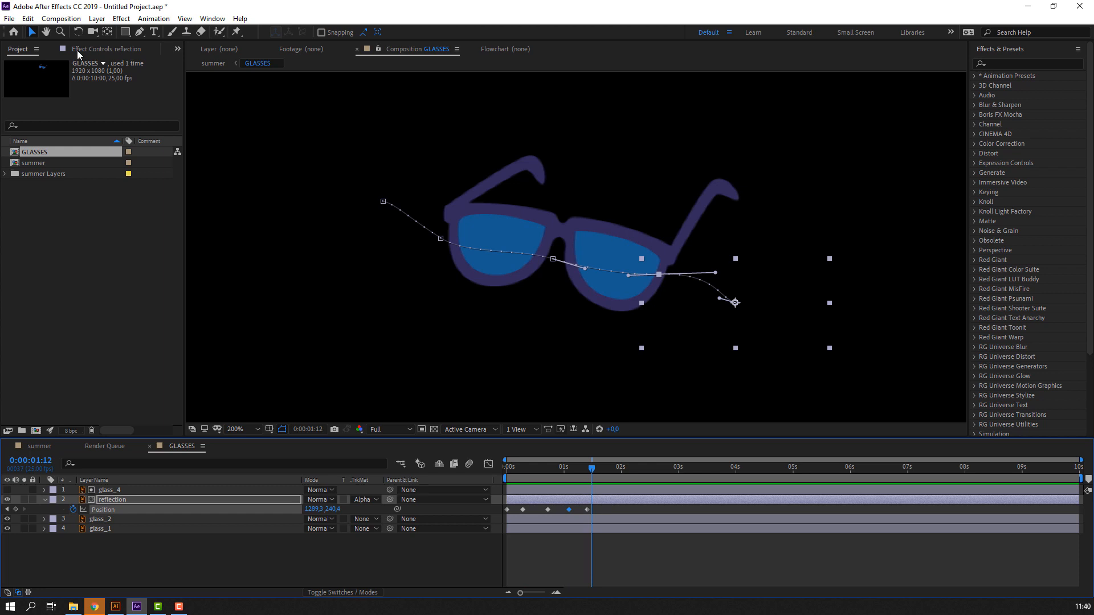
click(28, 19)
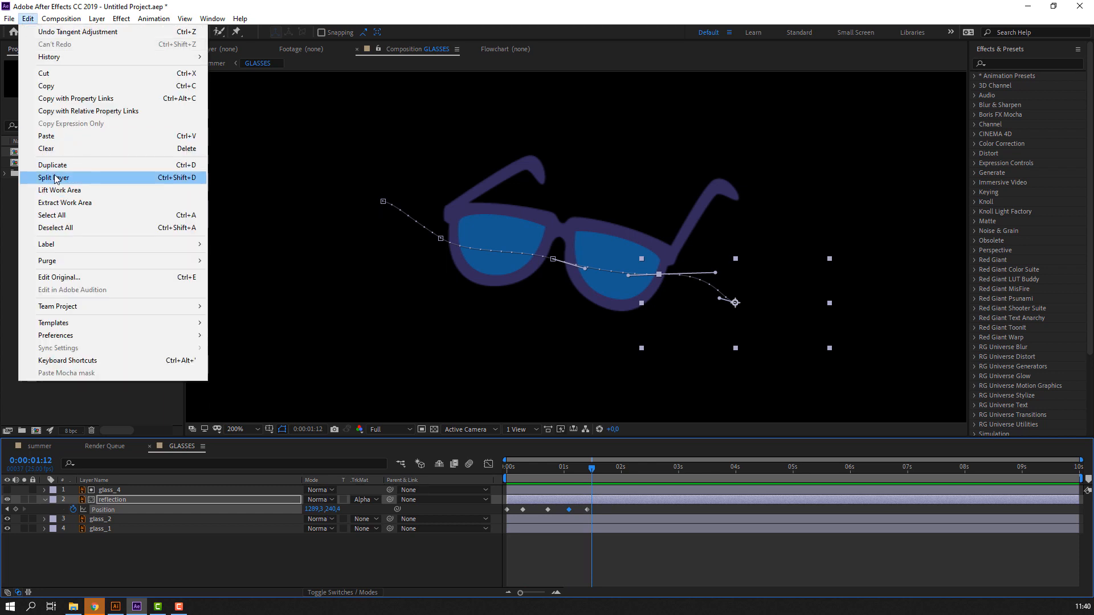
click(54, 177)
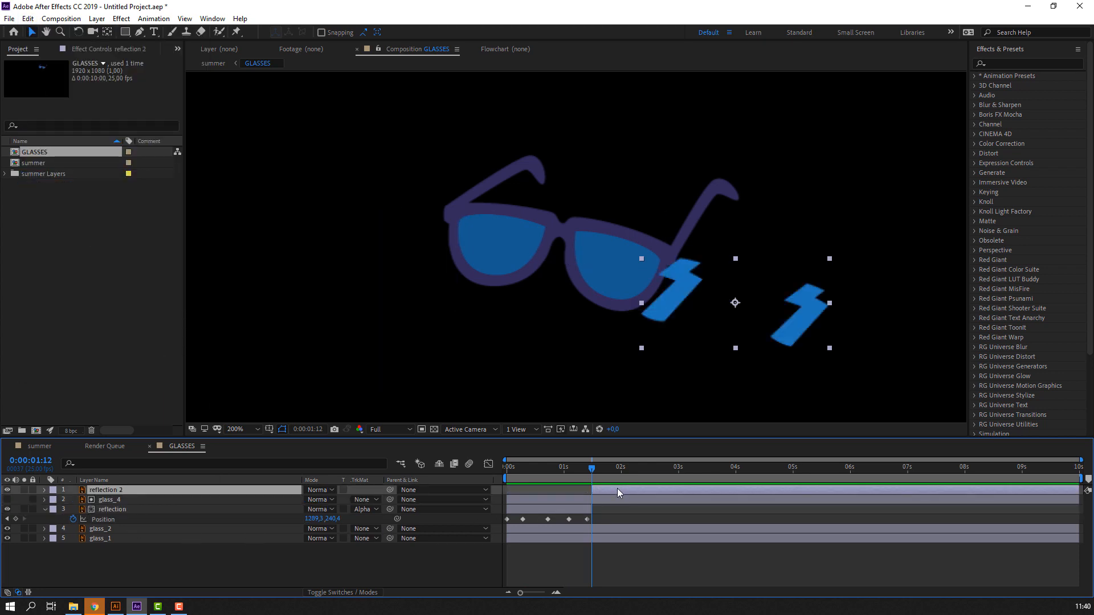
key(Delete)
click(586, 499)
mouse_move(592, 472)
mouse_down()
mouse_move(574, 477)
mouse_move(592, 478)
mouse_up()
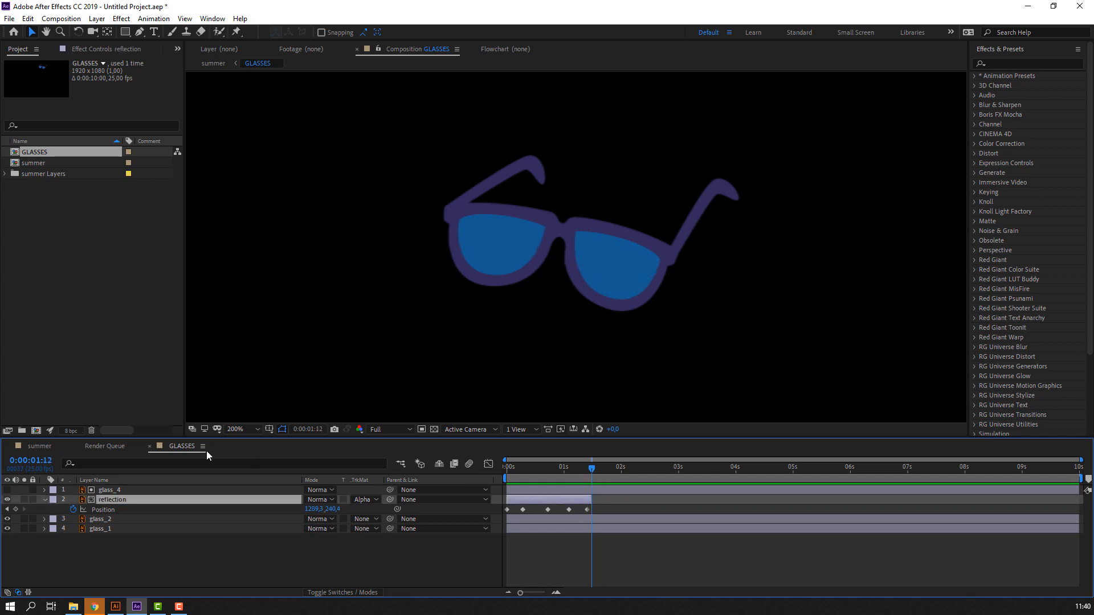
Pre-compose the glass_4, reflection and glass_2 layers into a new composition named reflection.
click(45, 499)
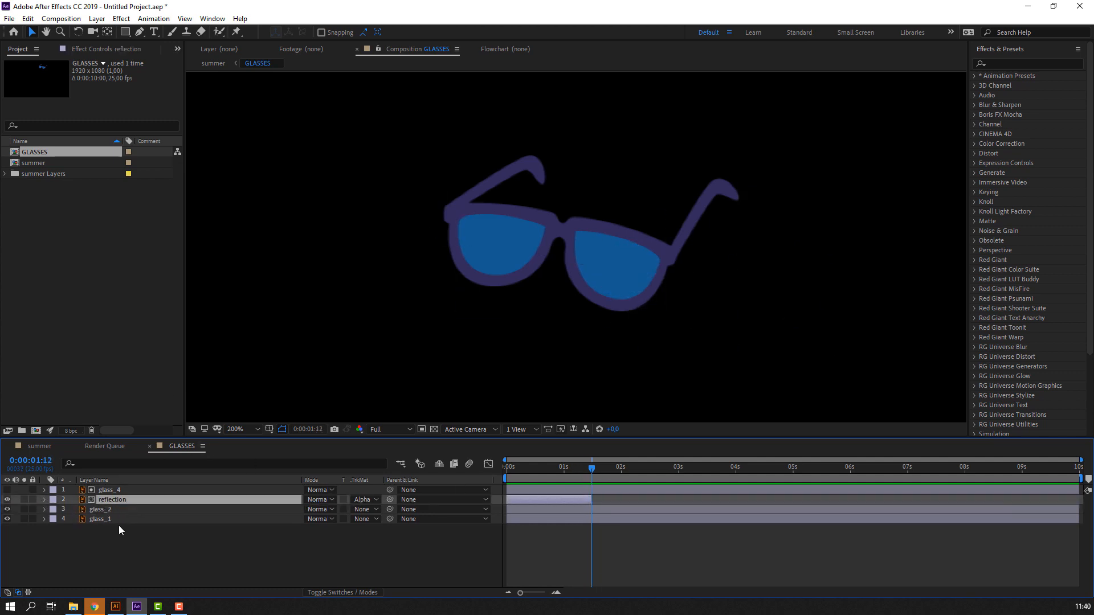
click(115, 510)
ctrl+click(116, 500)
ctrl+click(116, 491)
right_click(116, 490)
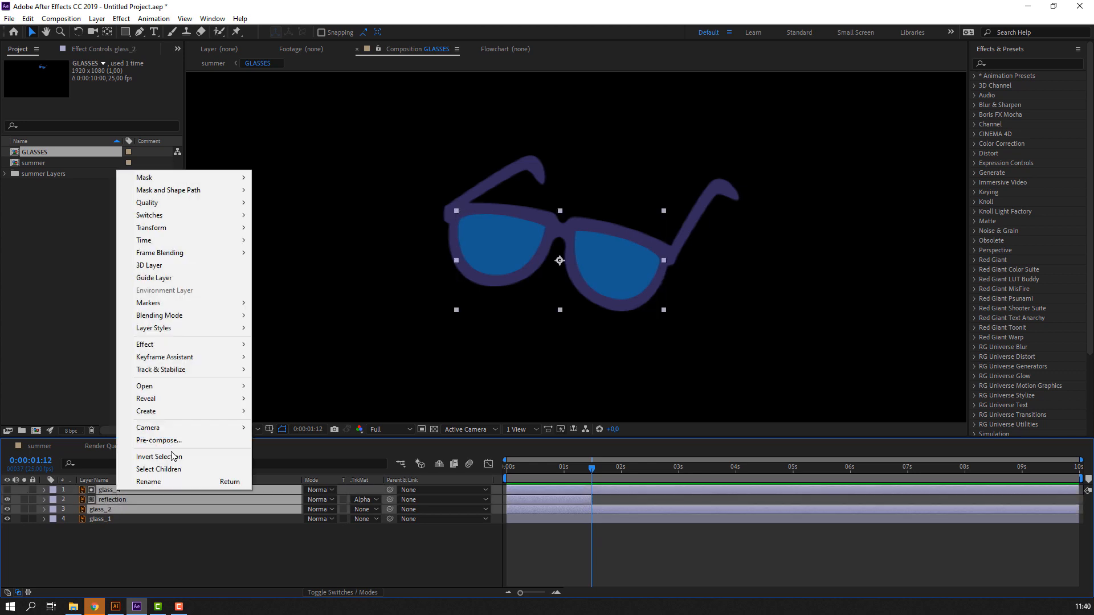
mouse_move(184, 420)
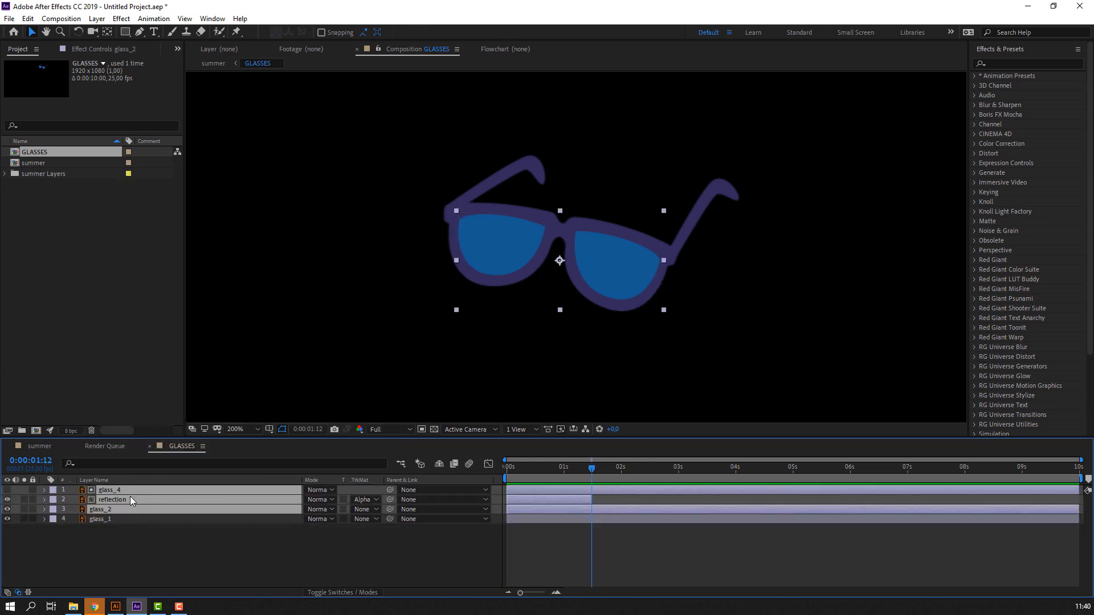
right_click(131, 500)
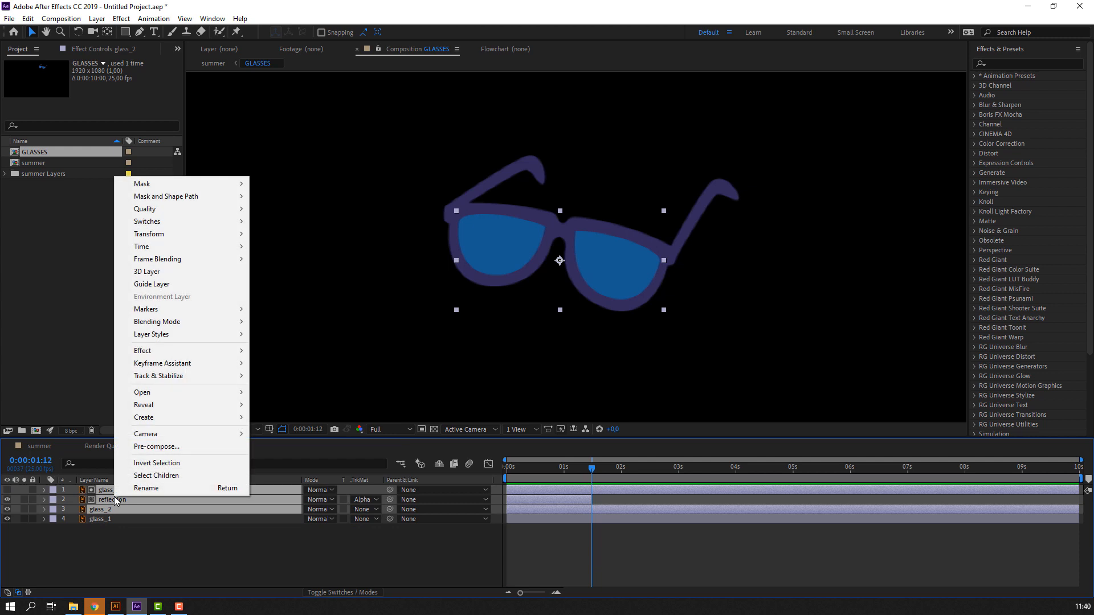
click(155, 447)
text(reflection)
key(Return)
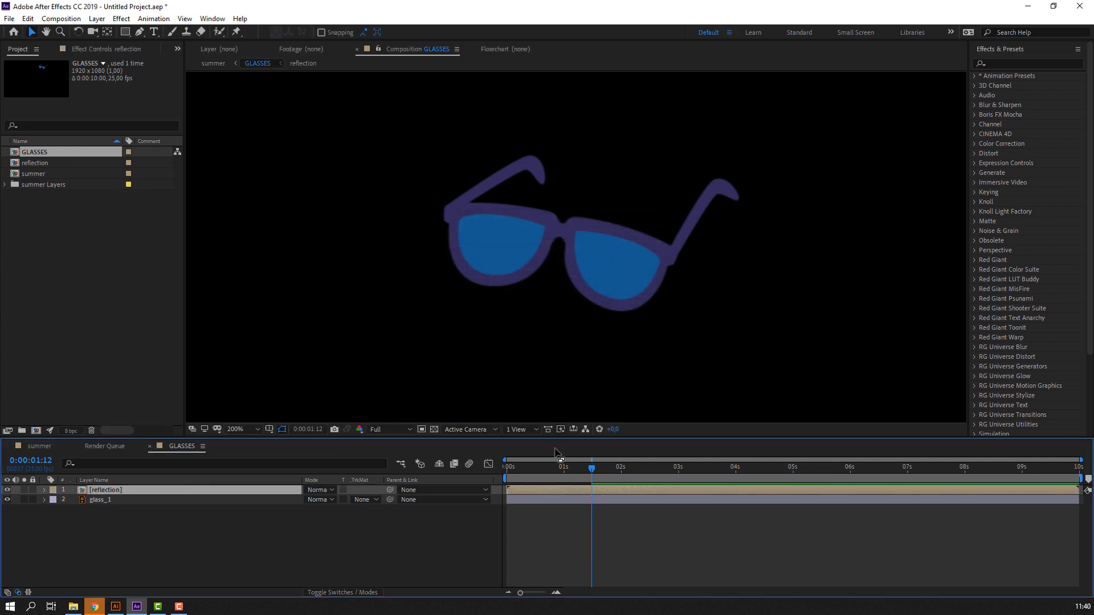
Split the pre-composed reflection layer at 0:00:01:10.
drag(543, 471, 589, 470)
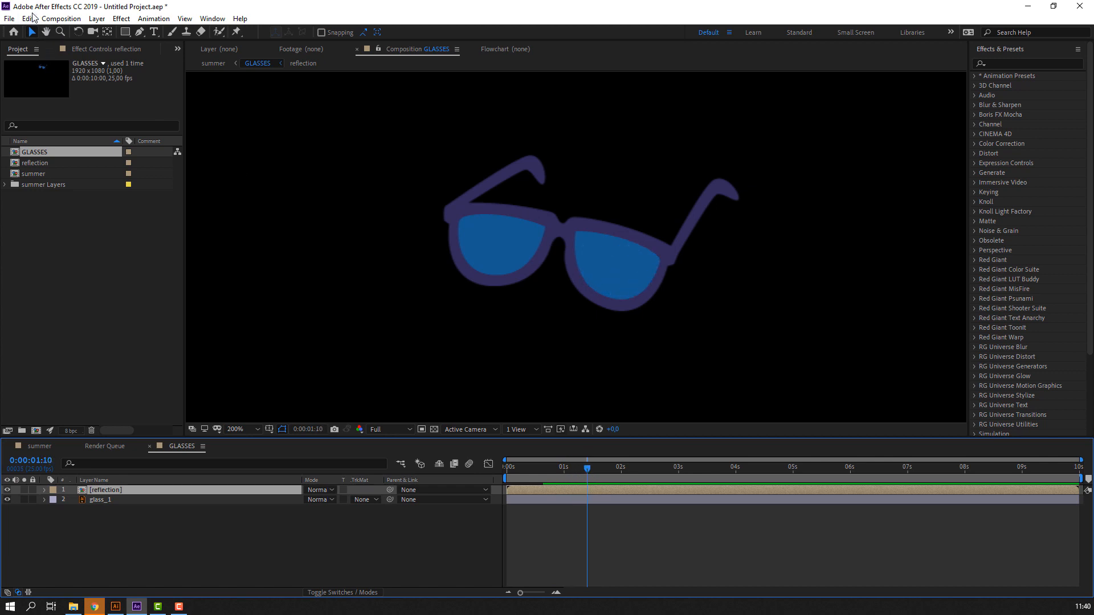
click(30, 19)
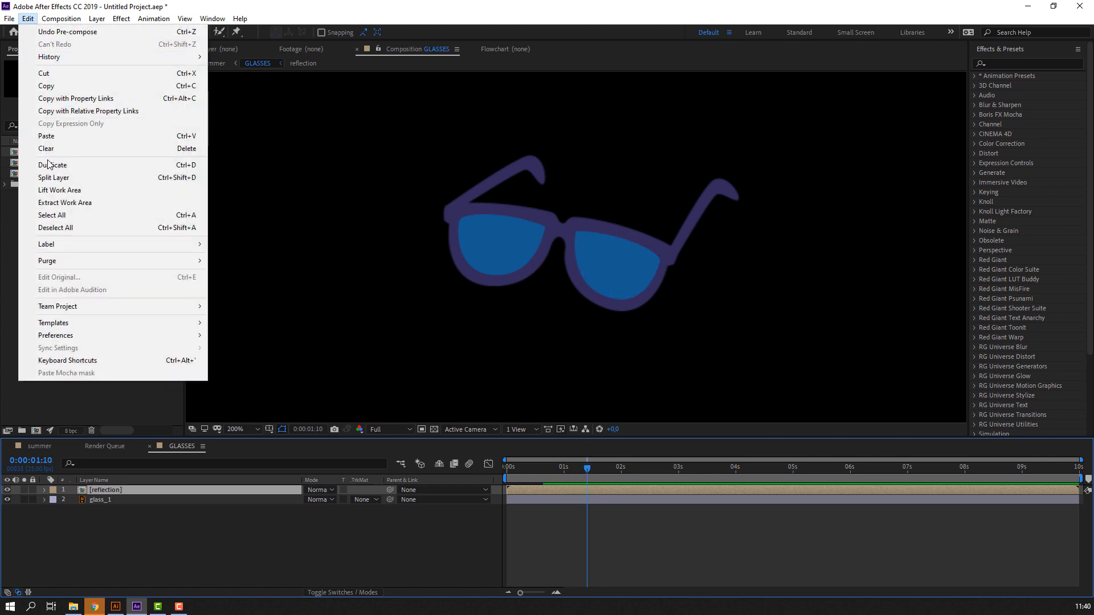
click(50, 178)
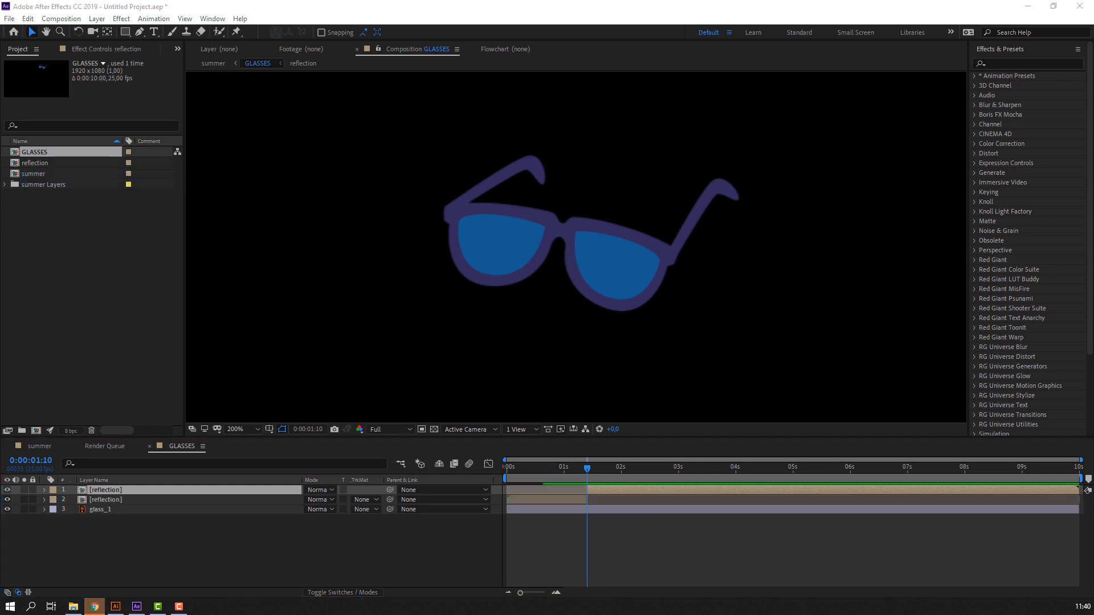
click(254, 1)
key(F2)
click(614, 489)
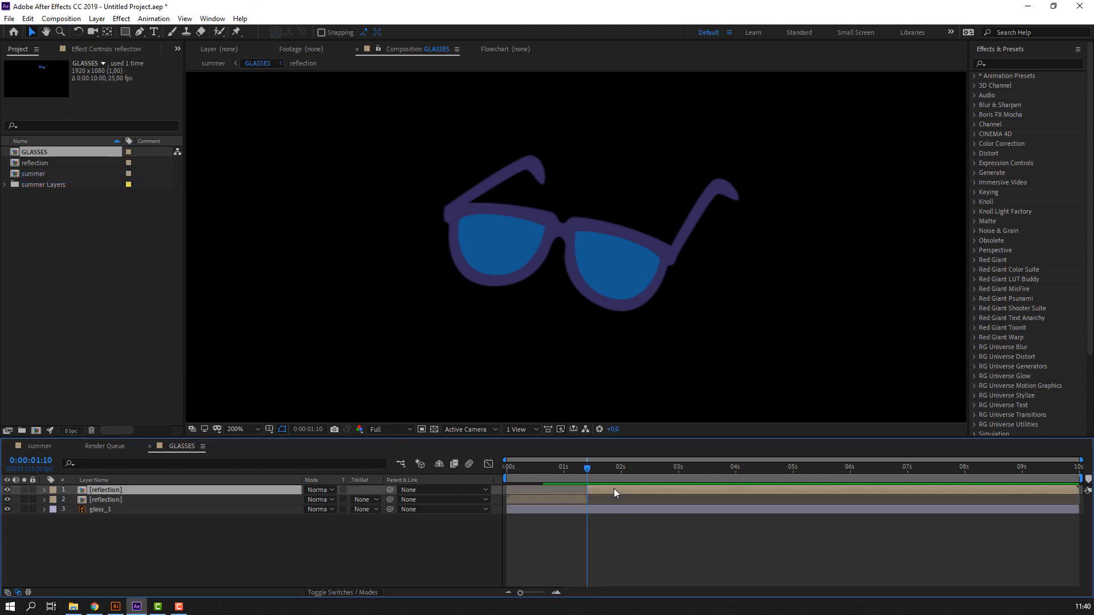
Remove the long part after the cut and place six copies of the short reflection layer end to end along the timeline.
drag(613, 488, 1009, 488)
click(593, 471)
key(ctrl+d)
key(ctrl+d)
key(ctrl+d)
key(ctrl+d)
key(ctrl+d)
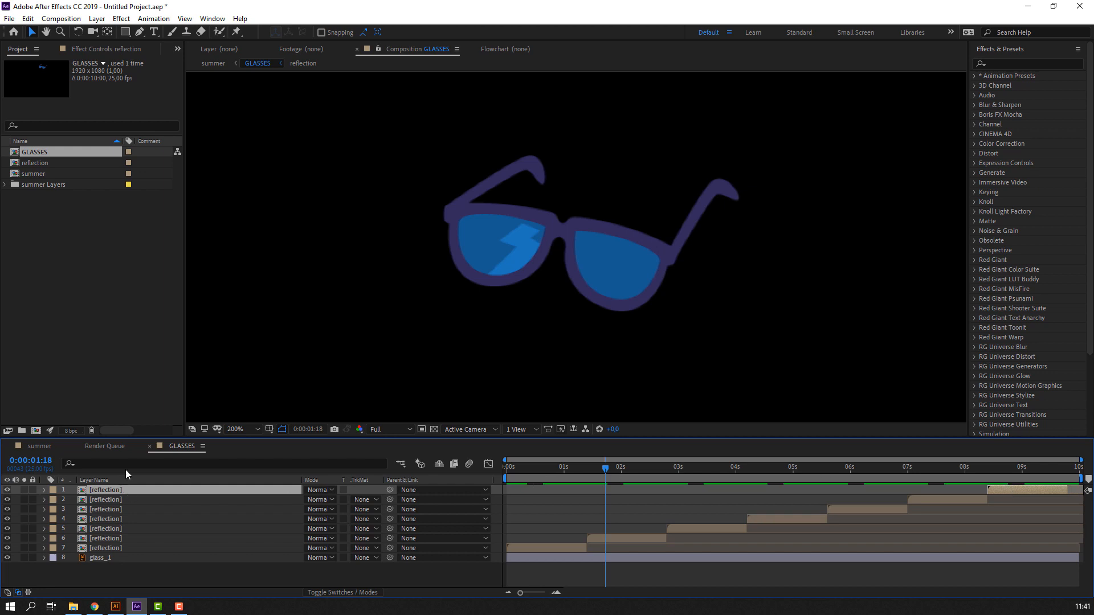
Close the GLASSES composition, return to the summer composition and set the current time to 0:00:00:00.
click(150, 446)
click(76, 446)
drag(542, 469, 430, 473)
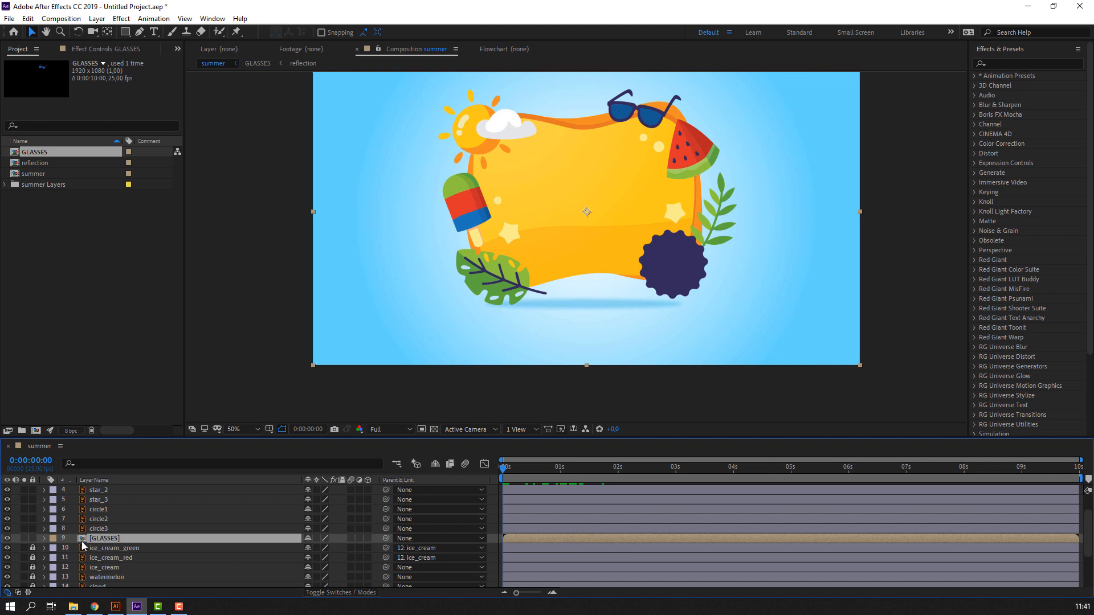
Add the expression wiggle(2,5) to the GLASSES layer's position, preview the motion, and lock the layer.
key(p)
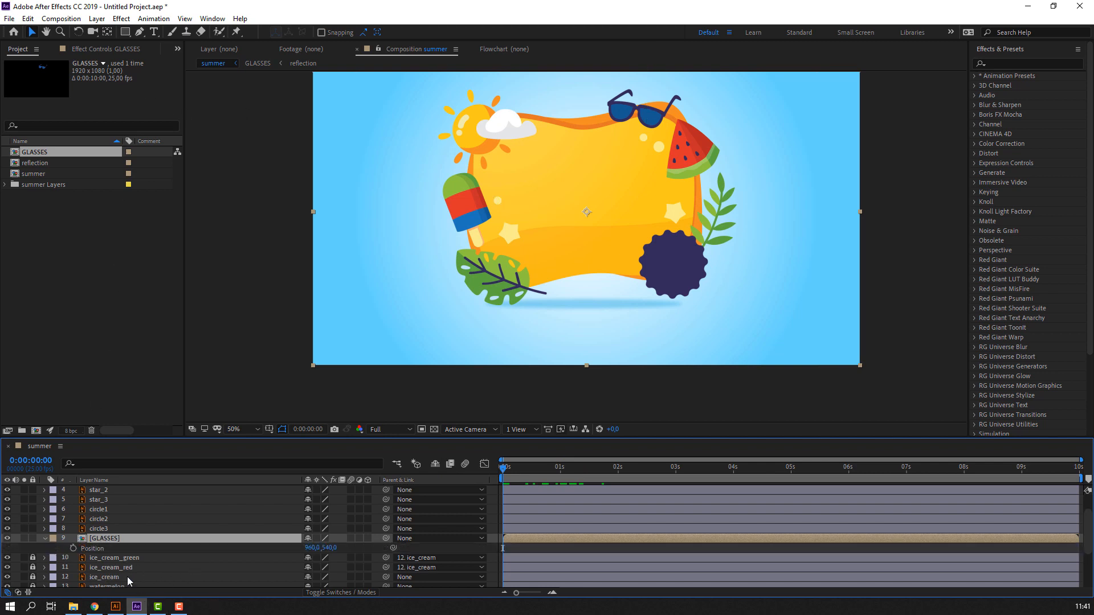
alt+click(73, 549)
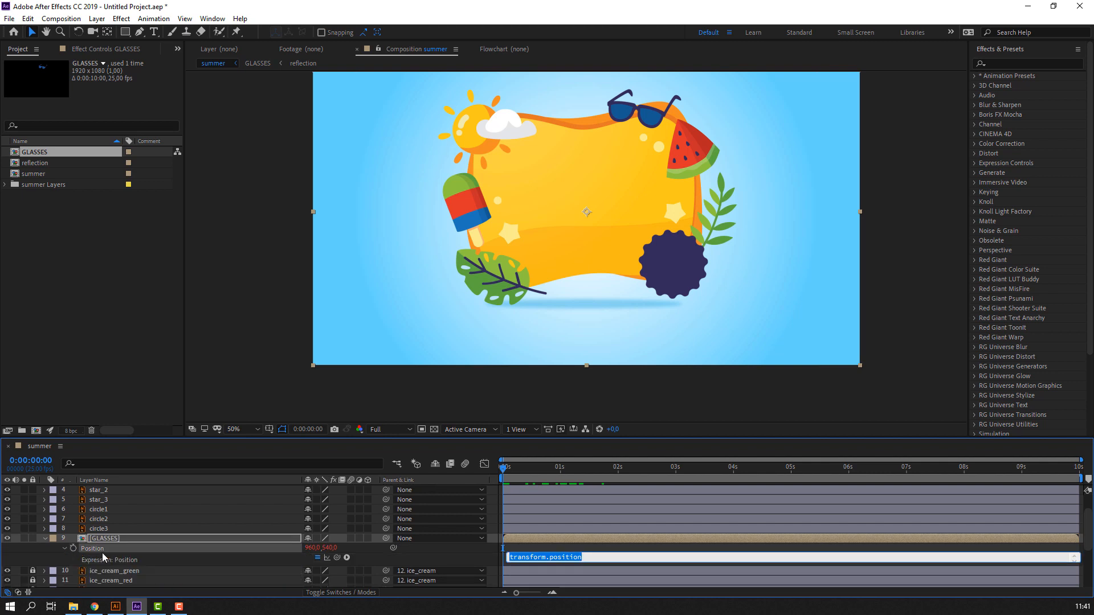
text(wiggle()
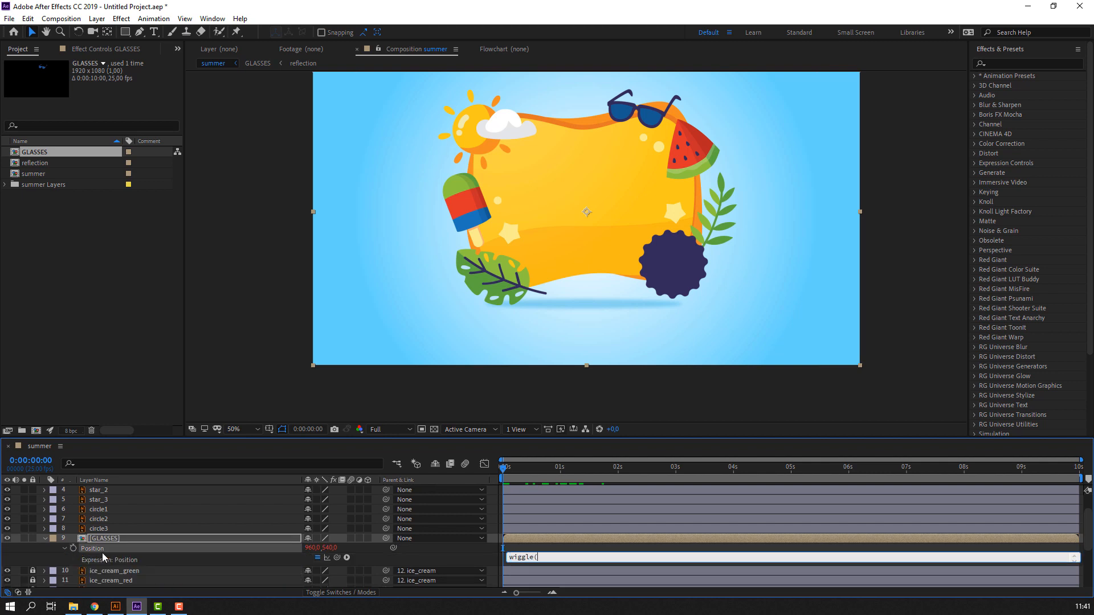
click(103, 553)
key(space)
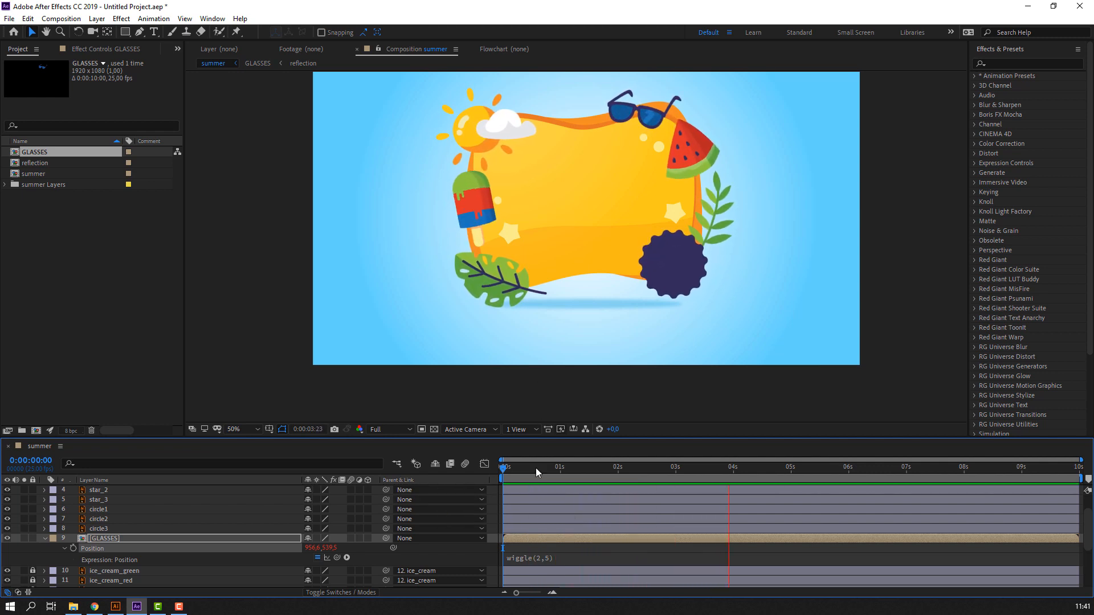
key(space)
click(44, 539)
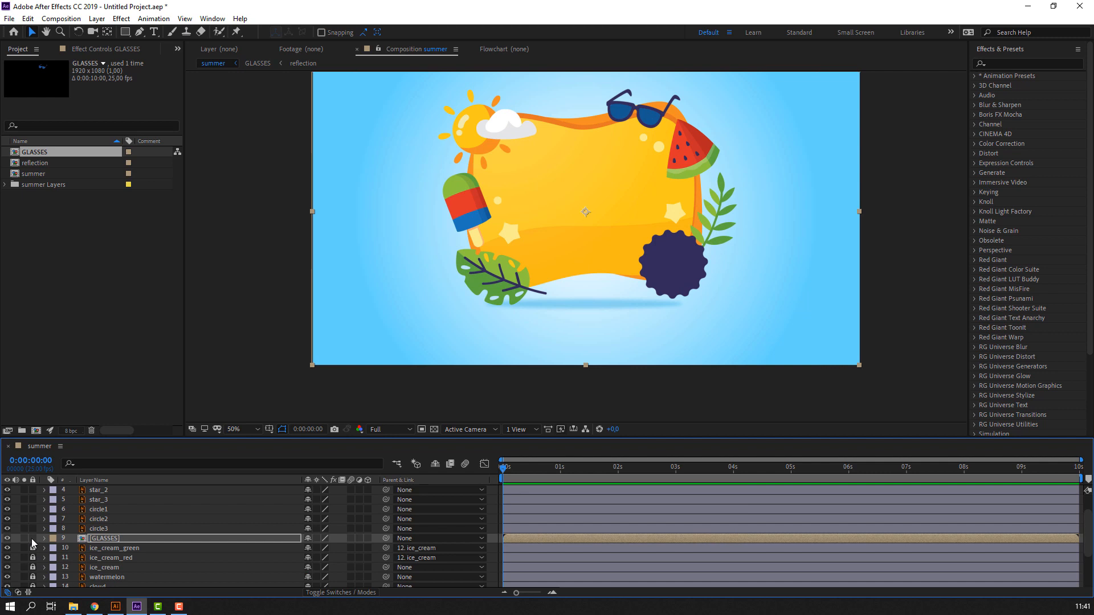
click(33, 538)
Add the expression wiggle(1,8) to the position of the circle3 layer beside the ice cream.
scroll(109, 539, up, 1)
click(104, 557)
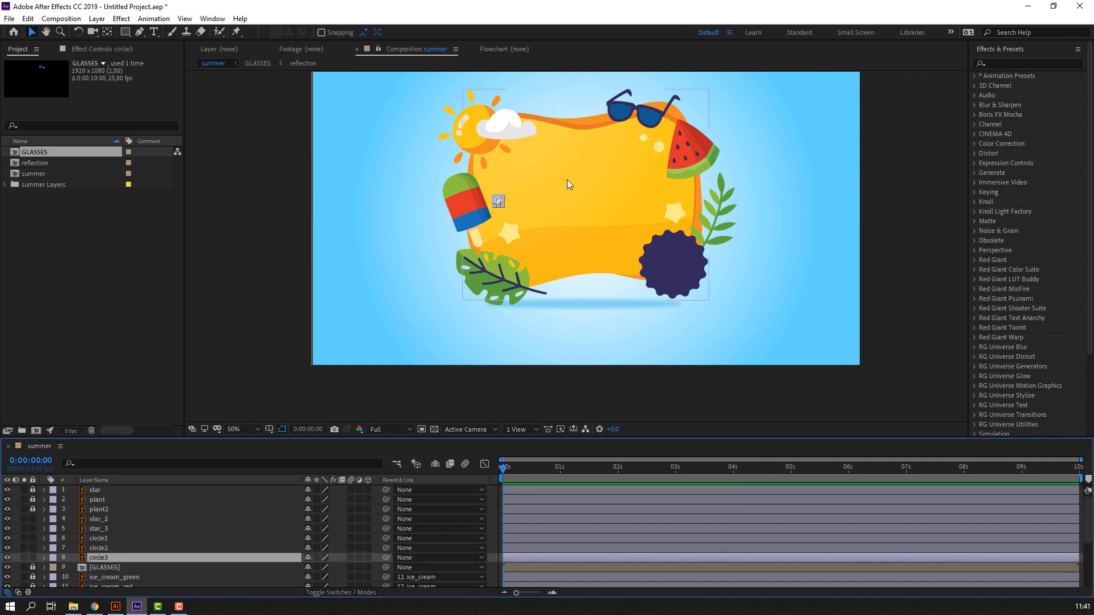
scroll(540, 239, up, 4)
drag(540, 240, 517, 257)
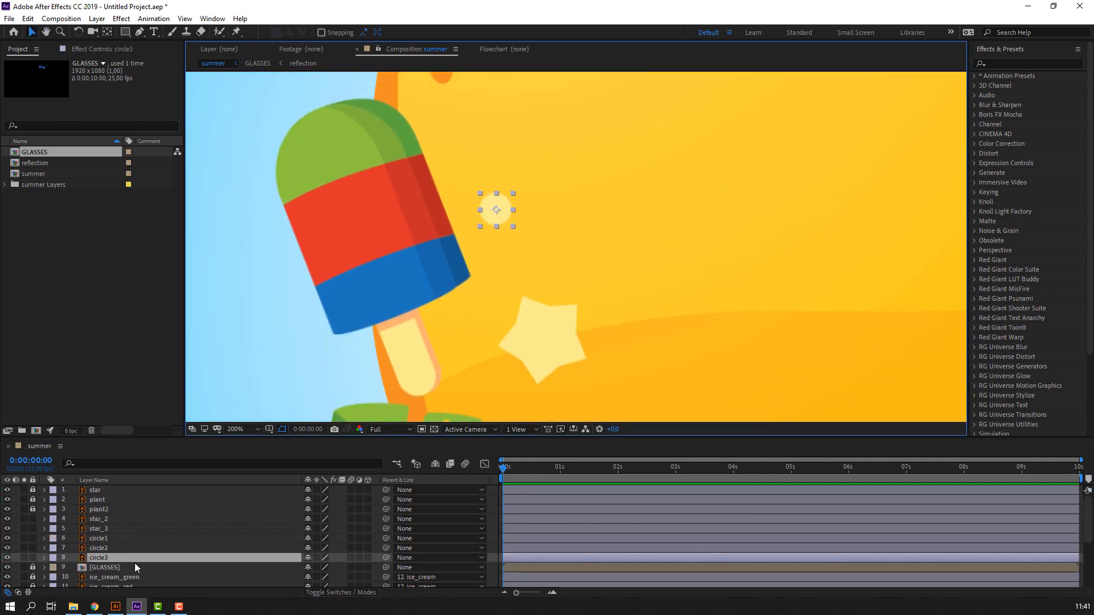
key(p)
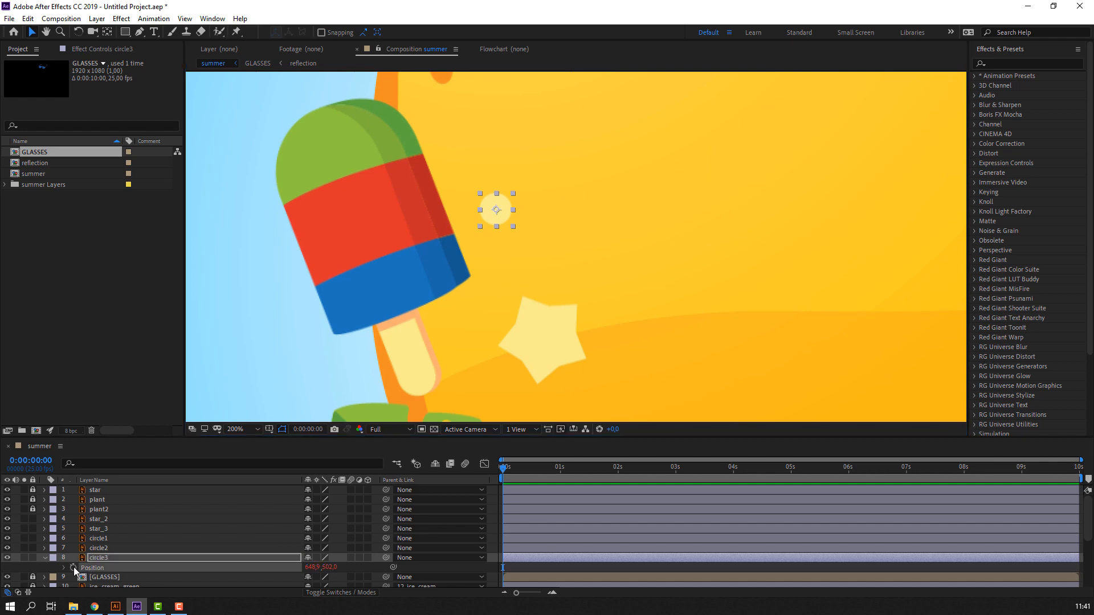
alt+click(73, 568)
text(wiggle(1,8)
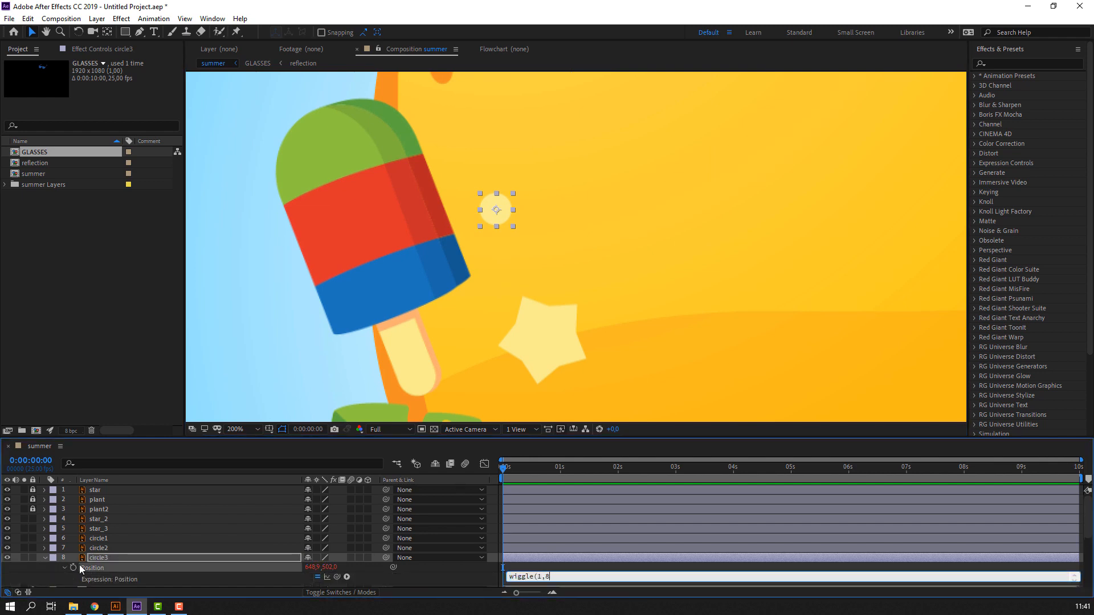
click(80, 568)
Preview the circle3 motion in a wider view of the artwork and lock the layer.
key(space)
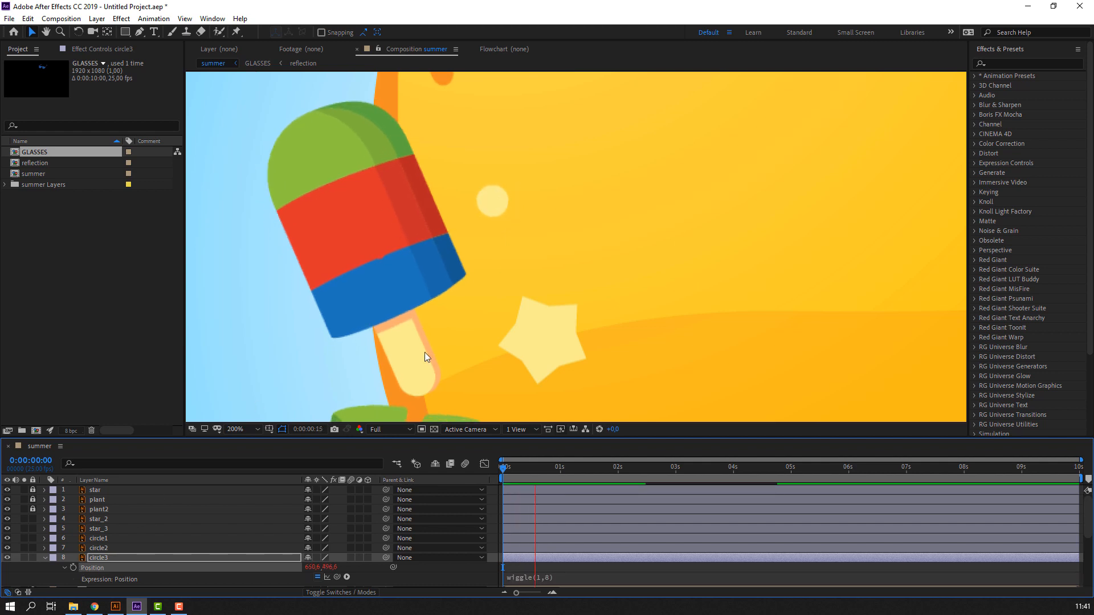
key(comma)
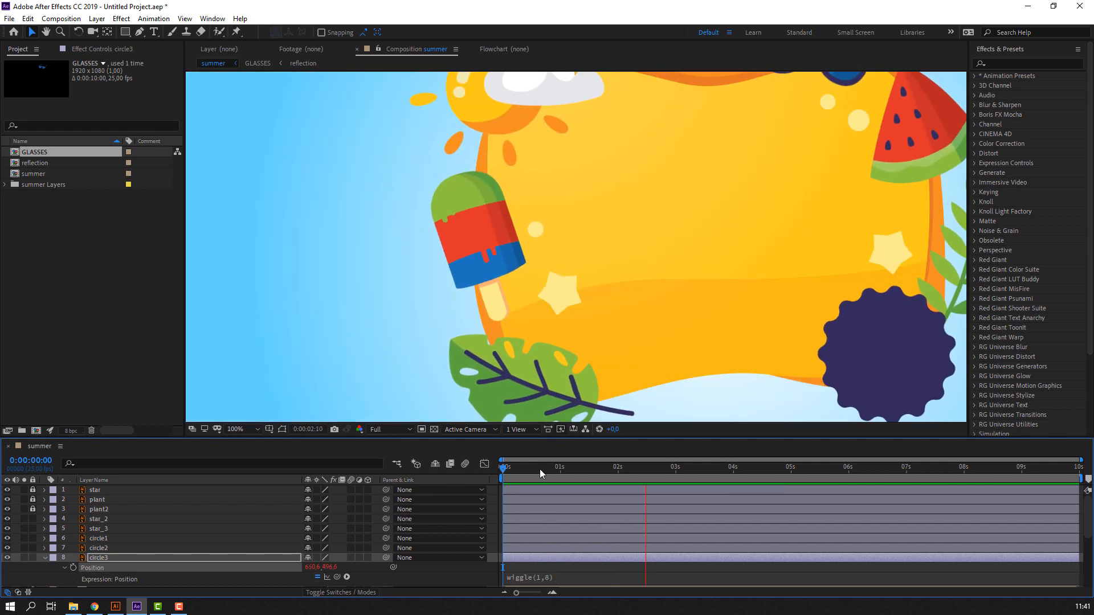
key(space)
click(45, 559)
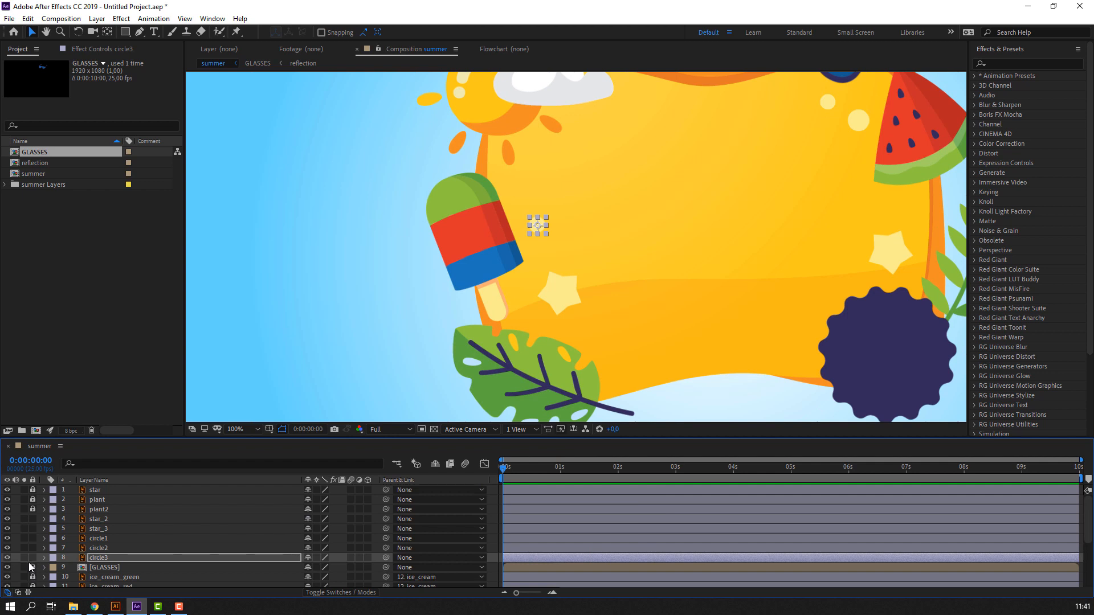
click(33, 558)
Add the expression wiggle(2,9) to the circle2 layer's position, preview the motion, and lock the layer.
click(116, 548)
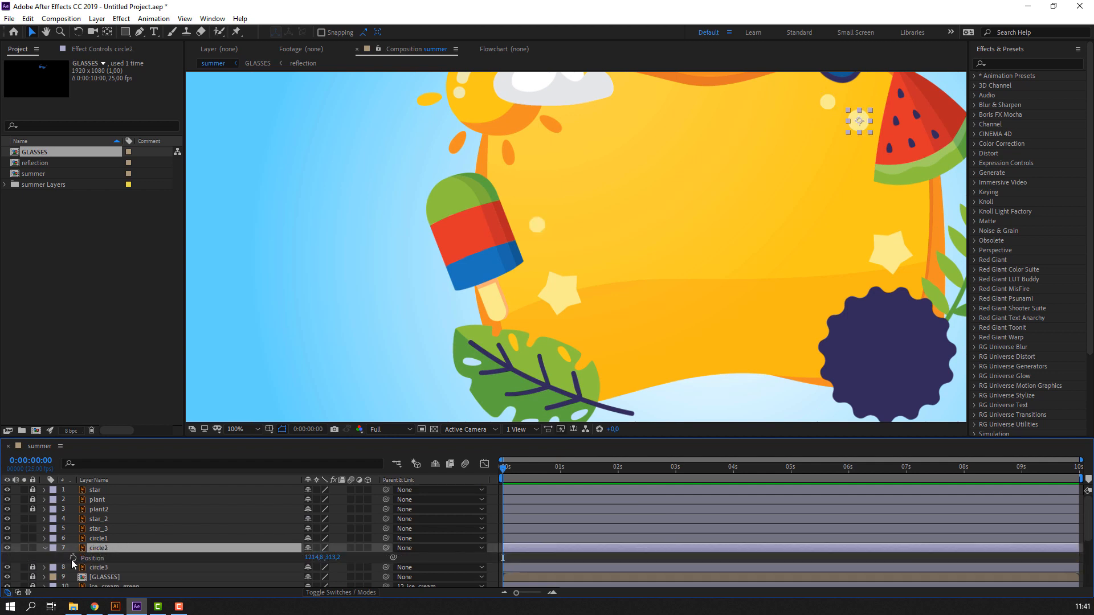
alt+click(73, 559)
text(wiggle(2,9)
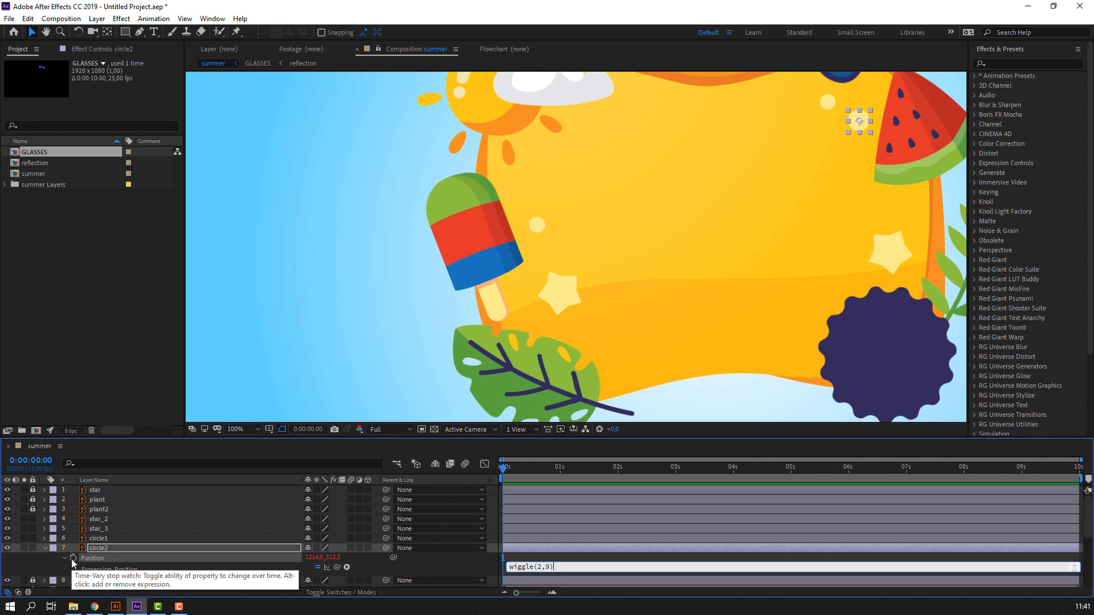
key(KP_Enter)
key(space)
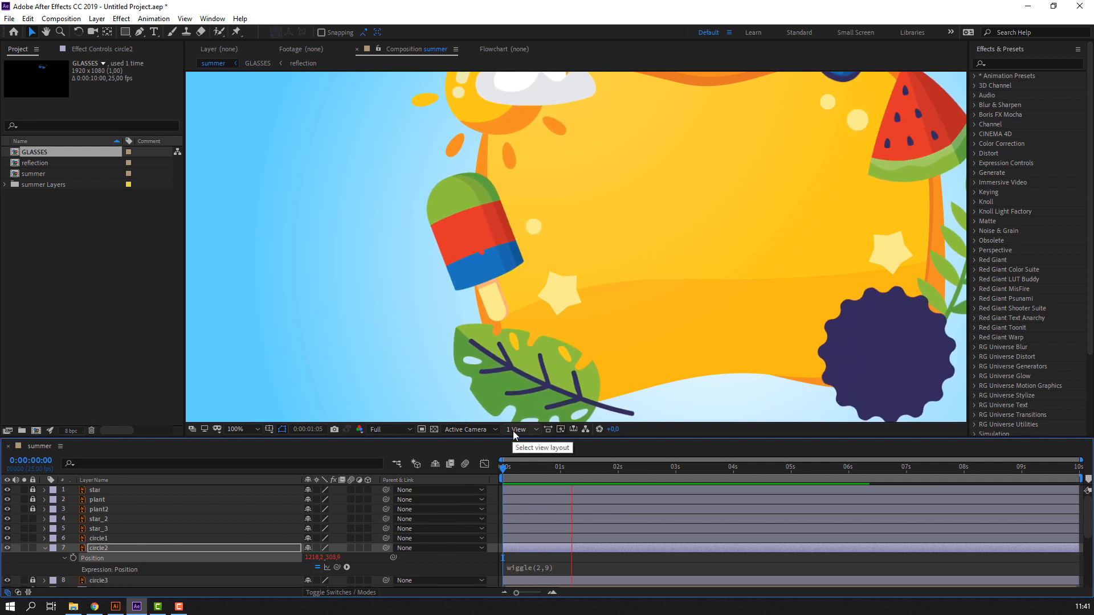
key(space)
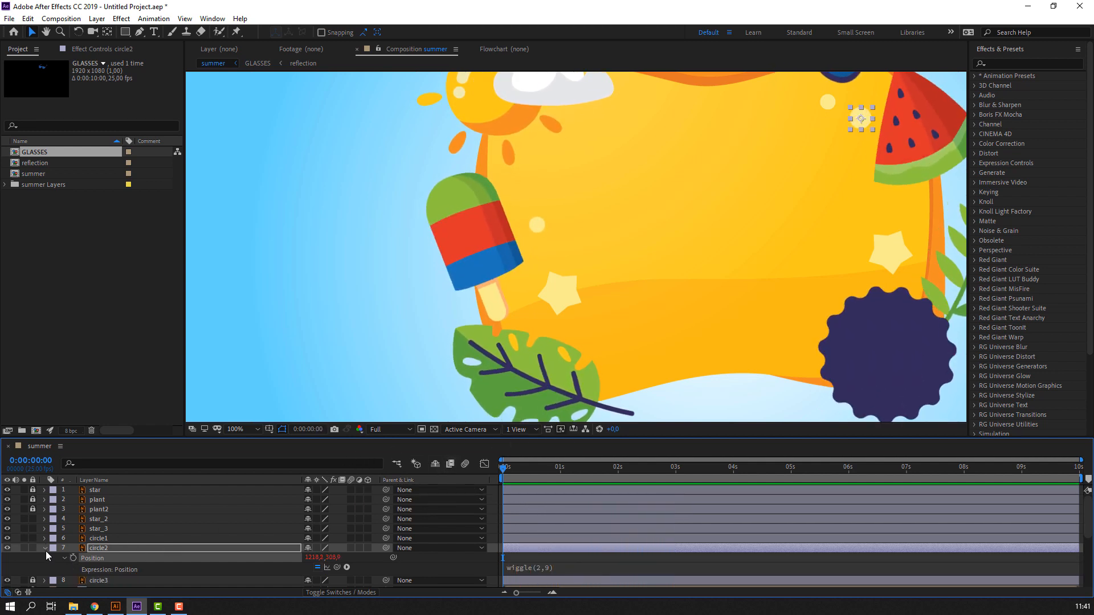
click(45, 547)
click(33, 547)
Add the expression wiggle(1,7) to the circle1 layer's position and lock the layer.
click(86, 539)
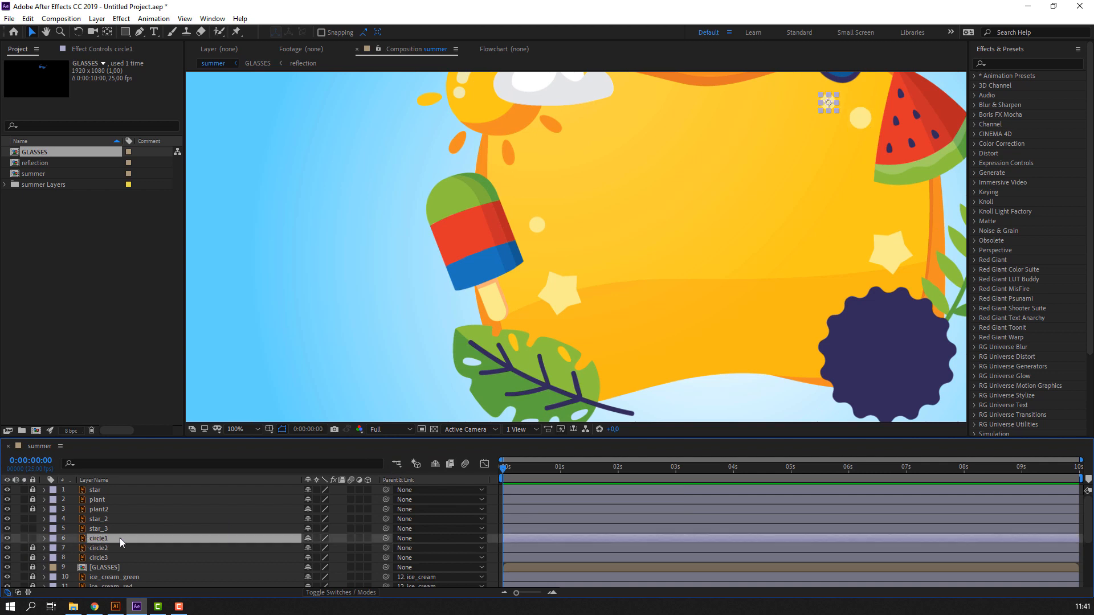
key(p)
alt+click(74, 549)
text(wiggle(1,7)
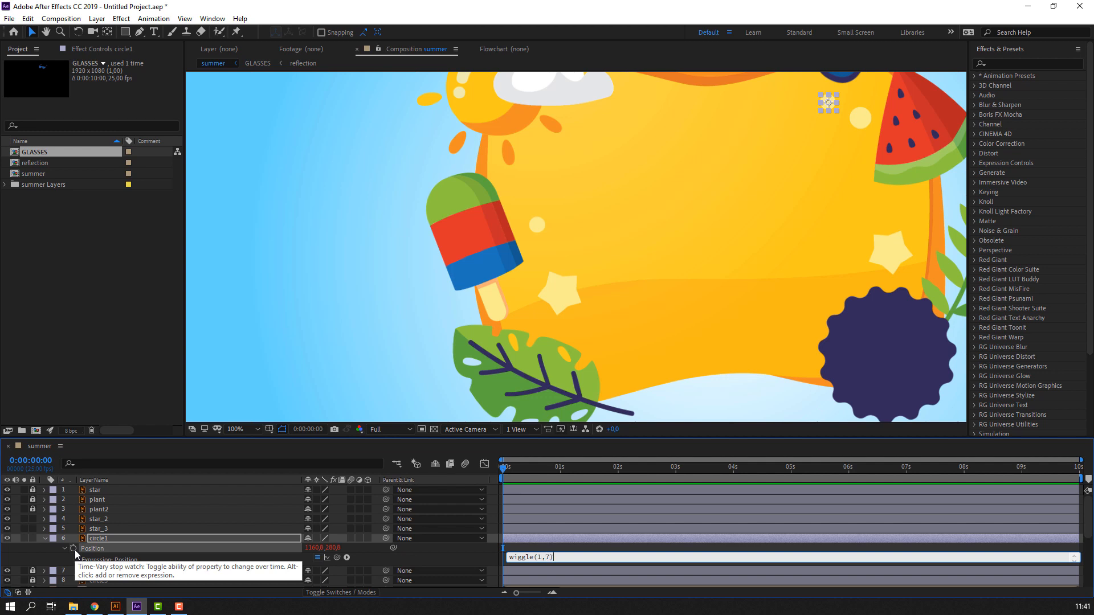
key(KP_Enter)
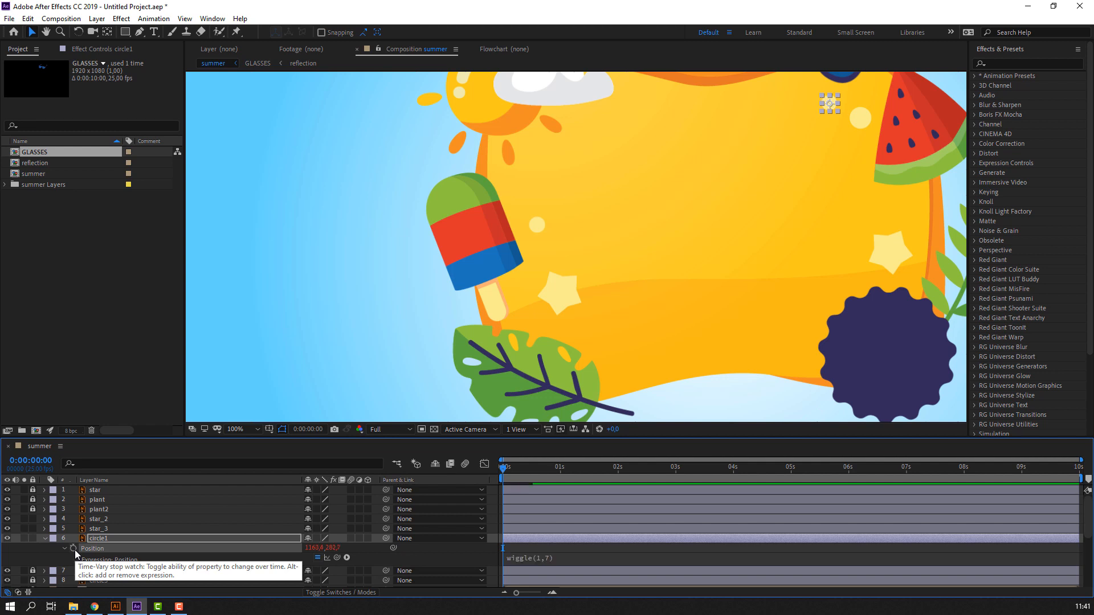
click(41, 538)
click(32, 538)
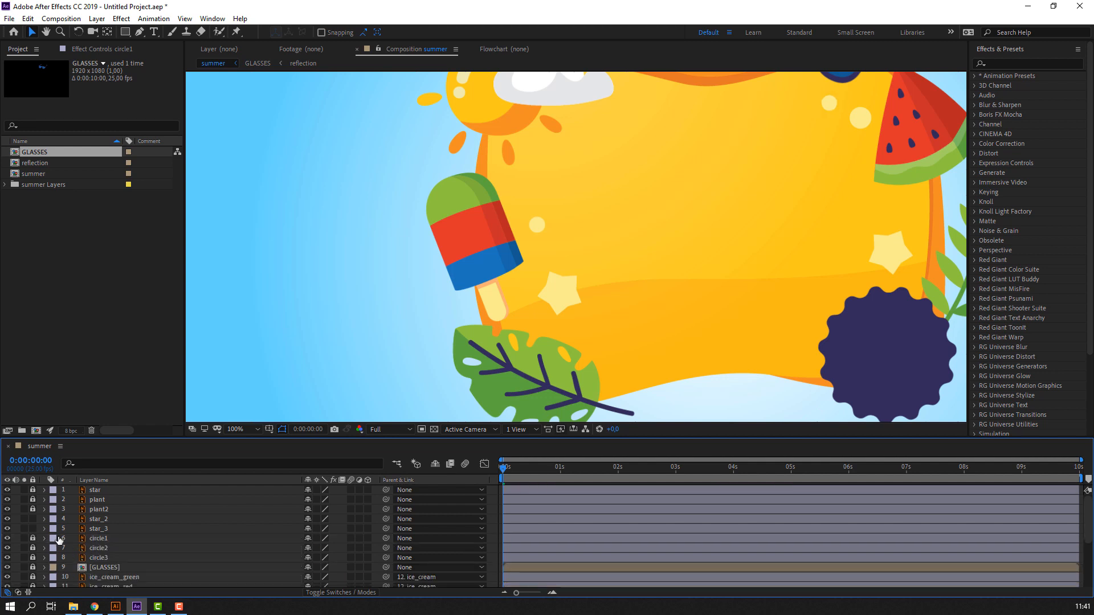
Keyframe the star_3 layer's rotation from the start to one full turn at 0:00:09:24, preview it, and lock the layer.
click(86, 529)
key(r)
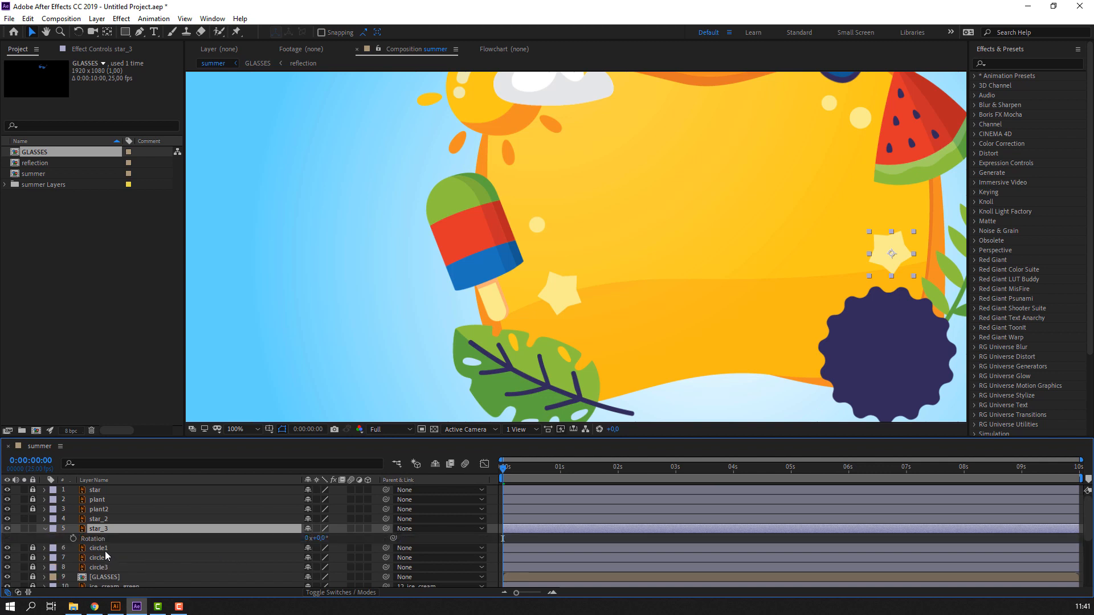
click(73, 539)
drag(603, 473, 1079, 468)
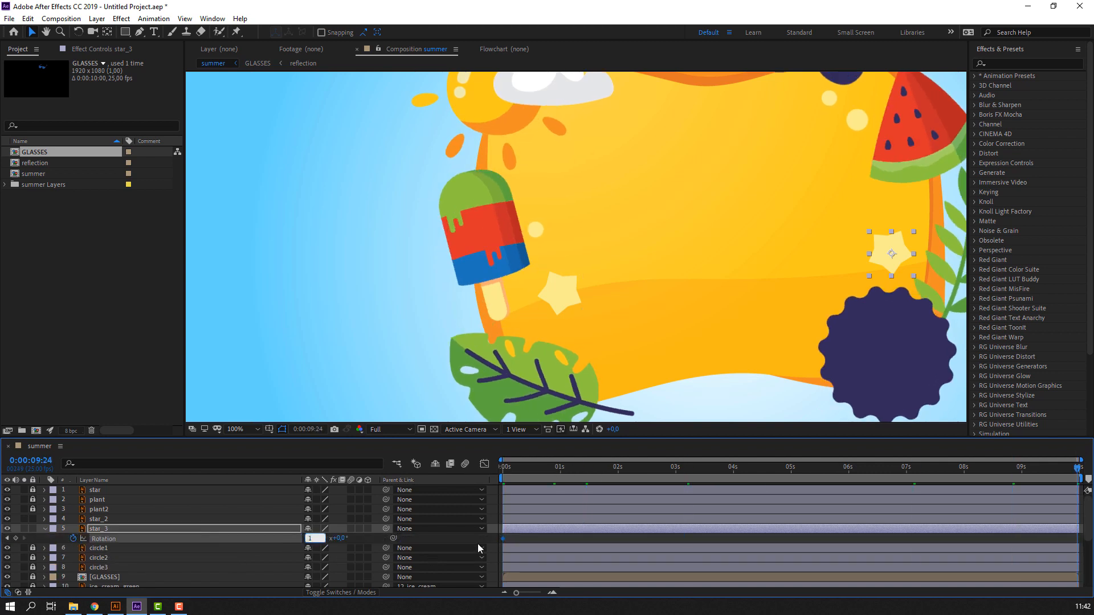
text(1)
key(Return)
key(space)
drag(528, 466, 501, 472)
click(44, 530)
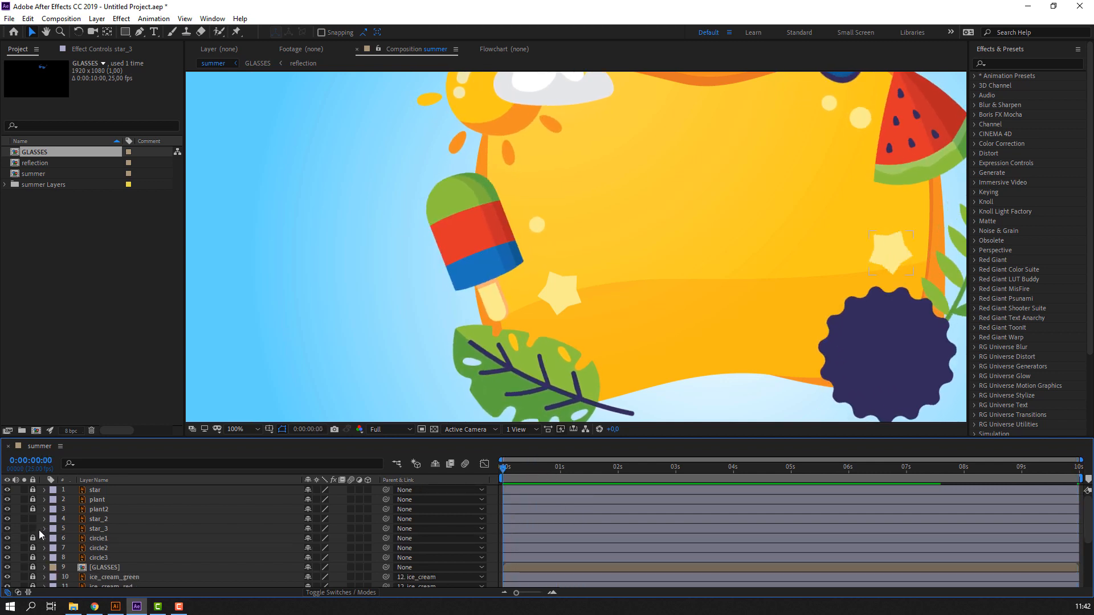
Animate the star_2 layer's rotation with keyframes at 0:00:00:00 and 0:00:09:24, and lock the layer.
click(117, 519)
key(r)
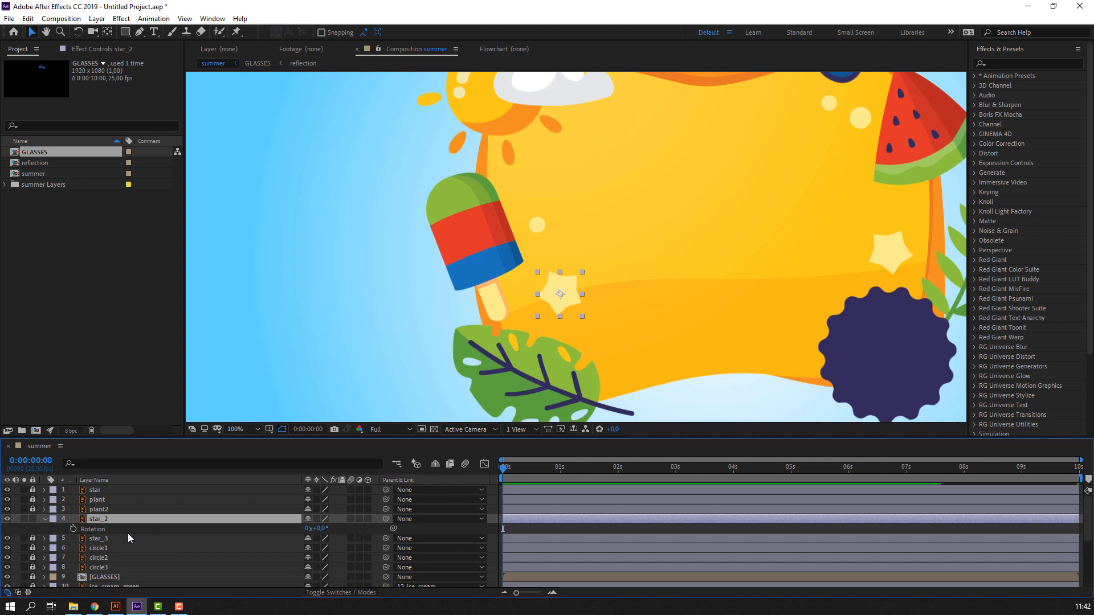
click(73, 529)
drag(514, 470, 1081, 466)
key(Return)
click(45, 519)
Bring the whole artwork into view and enlarge the timeline until every layer of the summer composition is listed.
scroll(137, 541, down, 4)
click(121, 553)
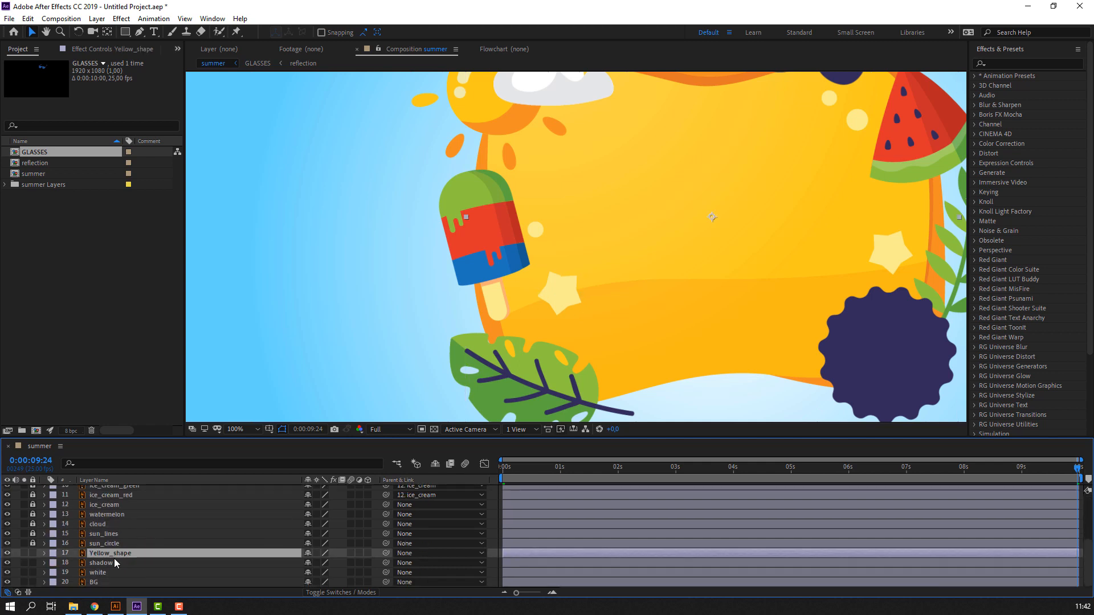
click(115, 562)
scroll(730, 262, down, 1)
drag(462, 328, 427, 329)
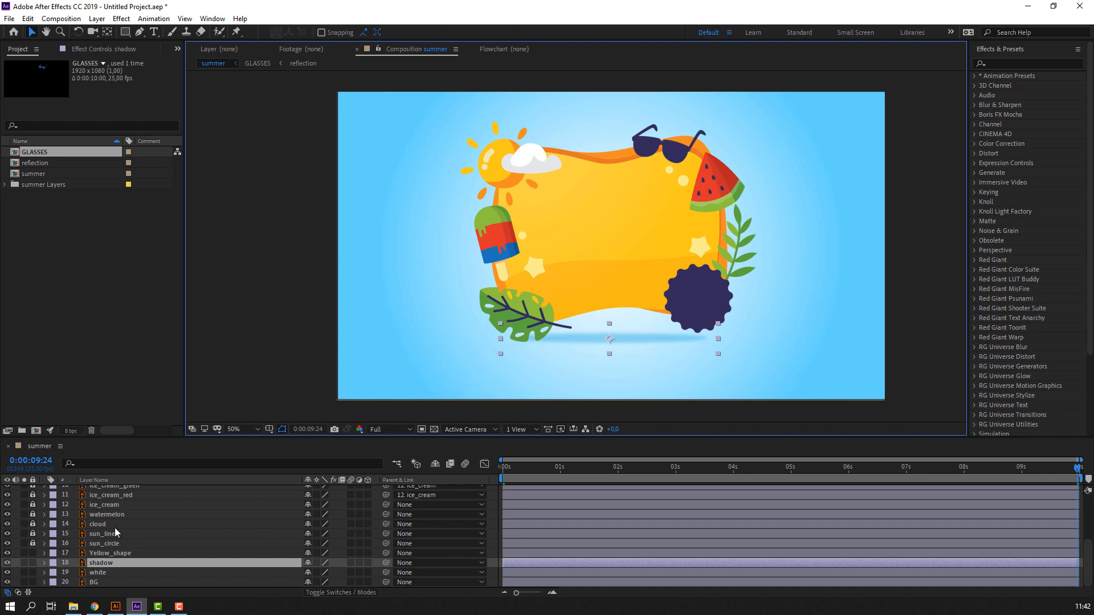
key(grave)
click(102, 295)
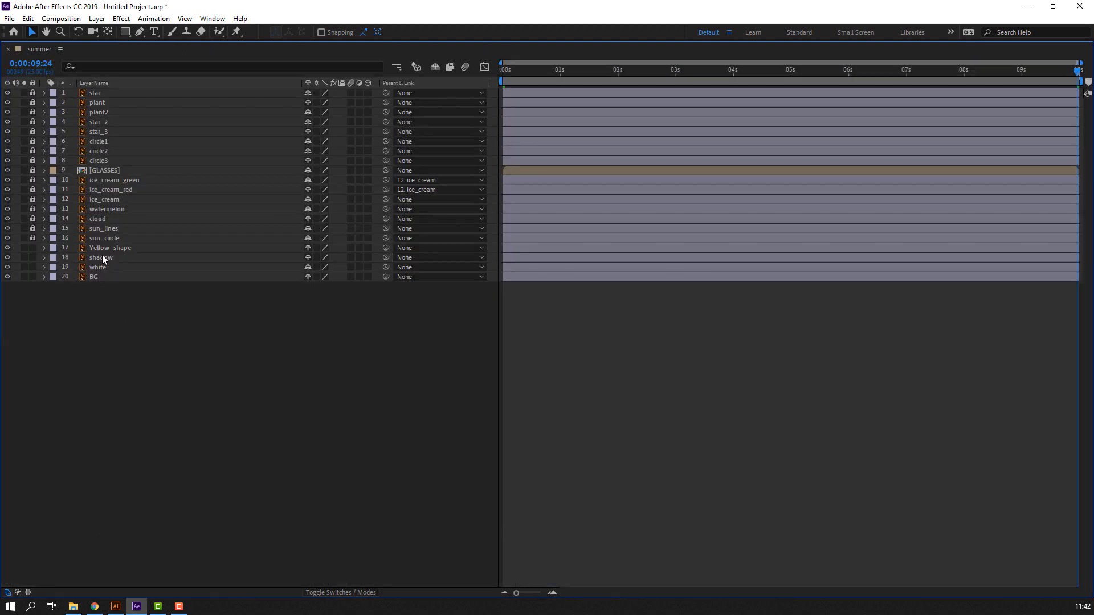
key(grave)
drag(357, 436, 370, 294)
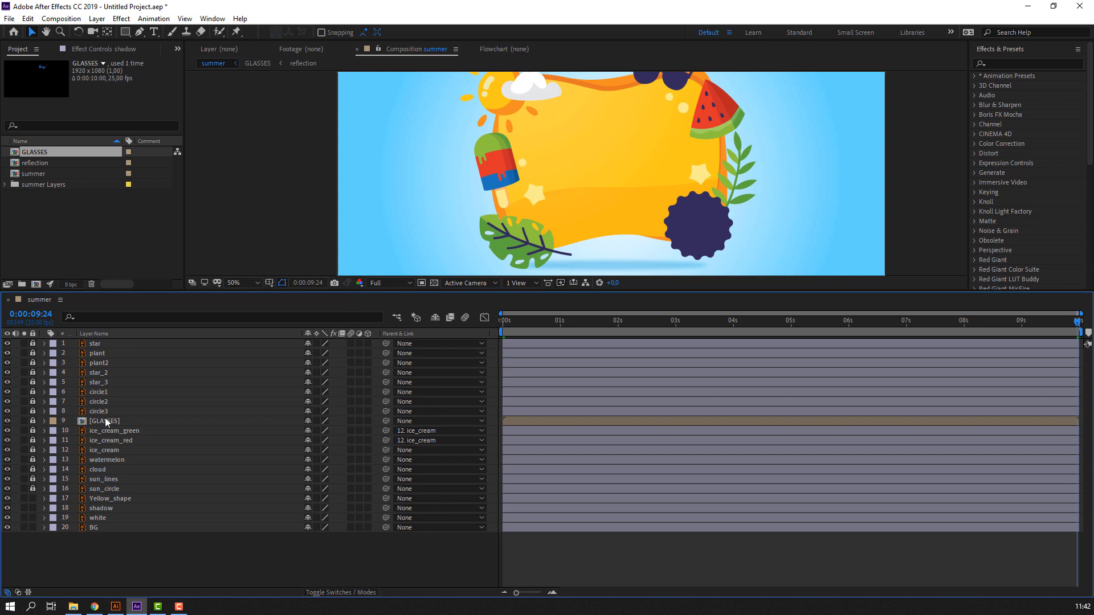
Unlock all the locked layers from sun_circle up to star.
click(108, 499)
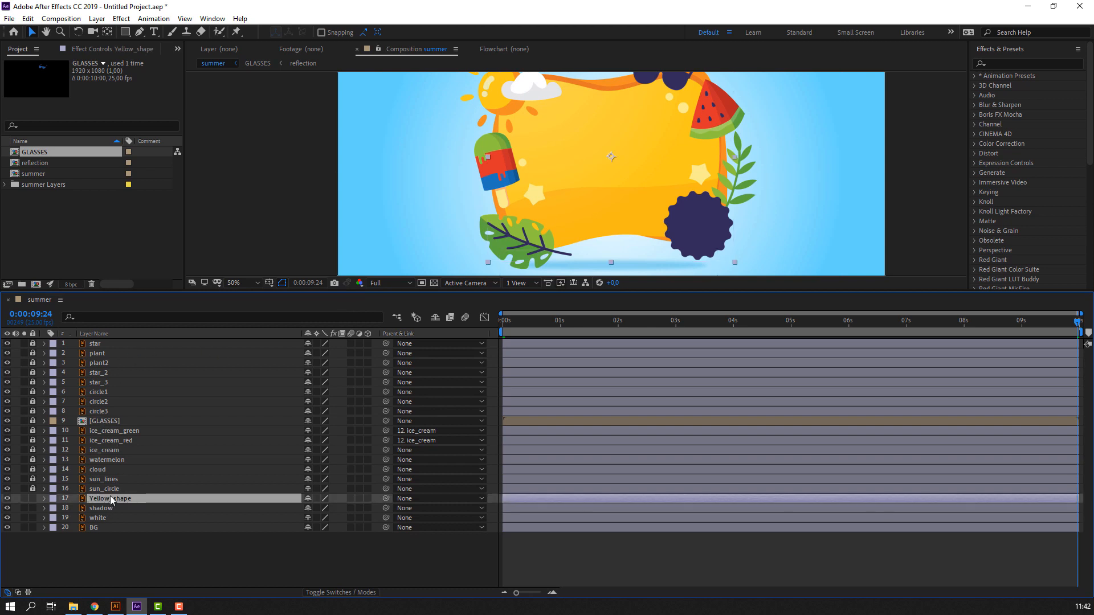
ctrl+click(106, 499)
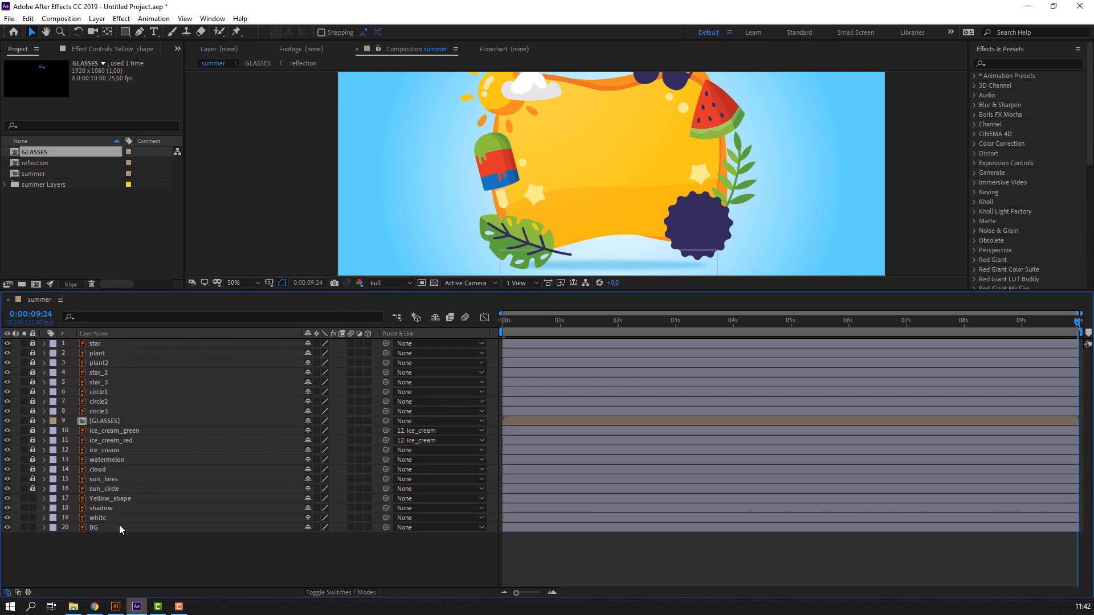
drag(36, 489, 37, 366)
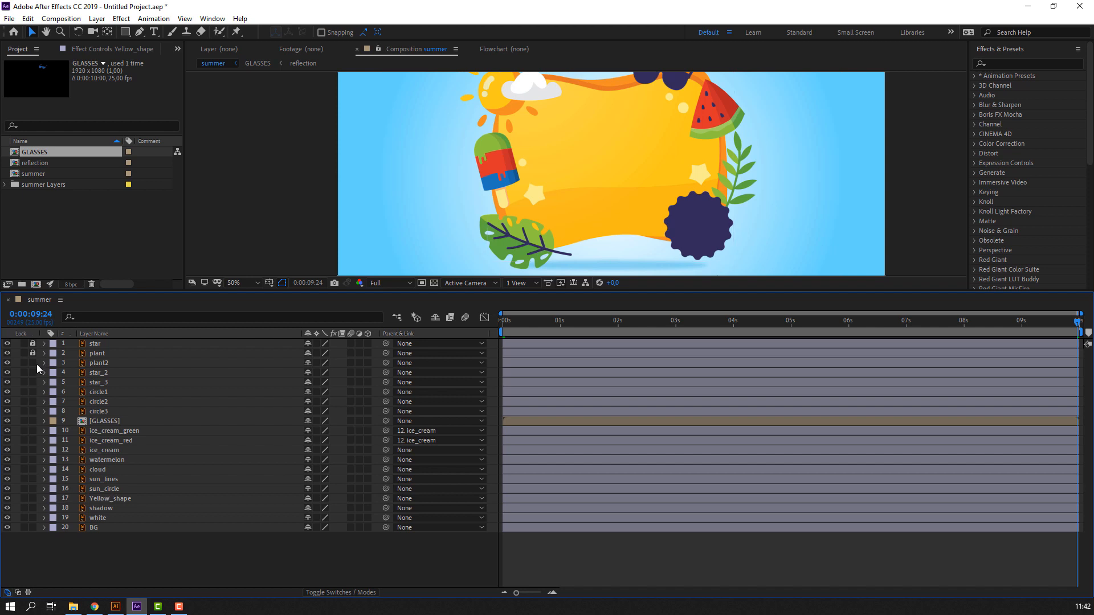
Pre-compose all layers from star through Yellow_shape into a new composition named MAIN.
click(96, 345)
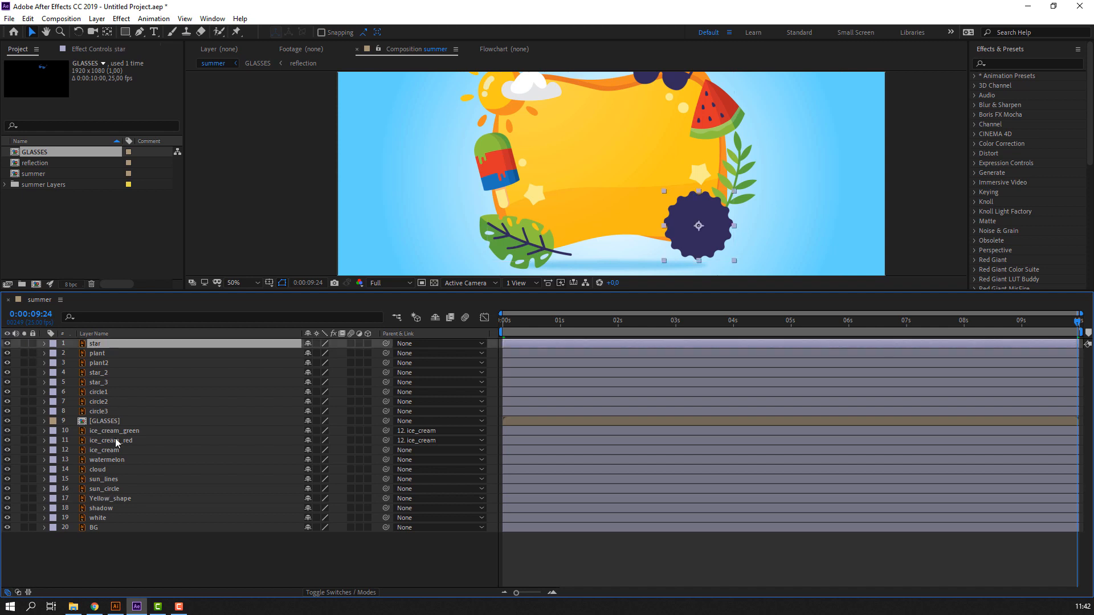
shift+click(124, 499)
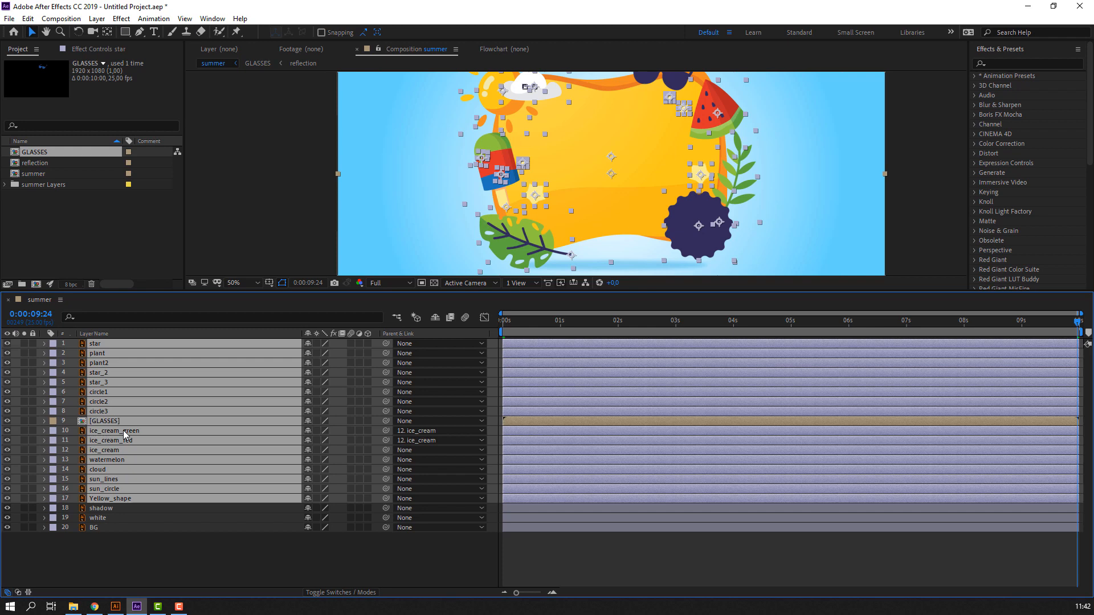
right_click(124, 498)
click(165, 381)
text(MA)
click(581, 390)
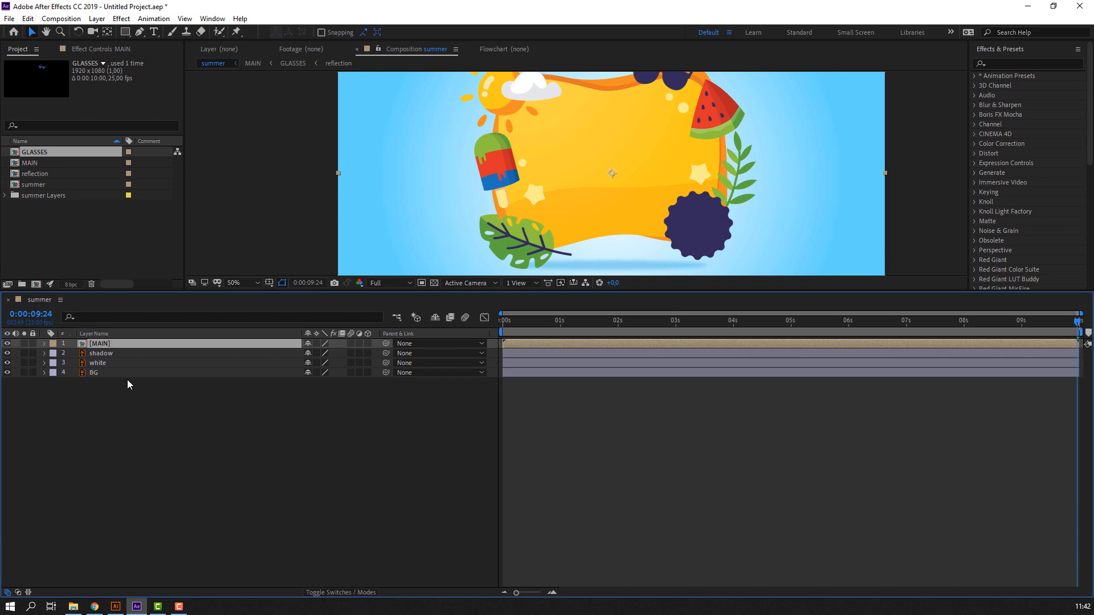
Animate the MAIN layer's position with keyframes at 0:00:00:00 and 0:00:02:00, setting the second one to 960, 559.
drag(340, 291, 340, 377)
drag(507, 418, 285, 442)
key(p)
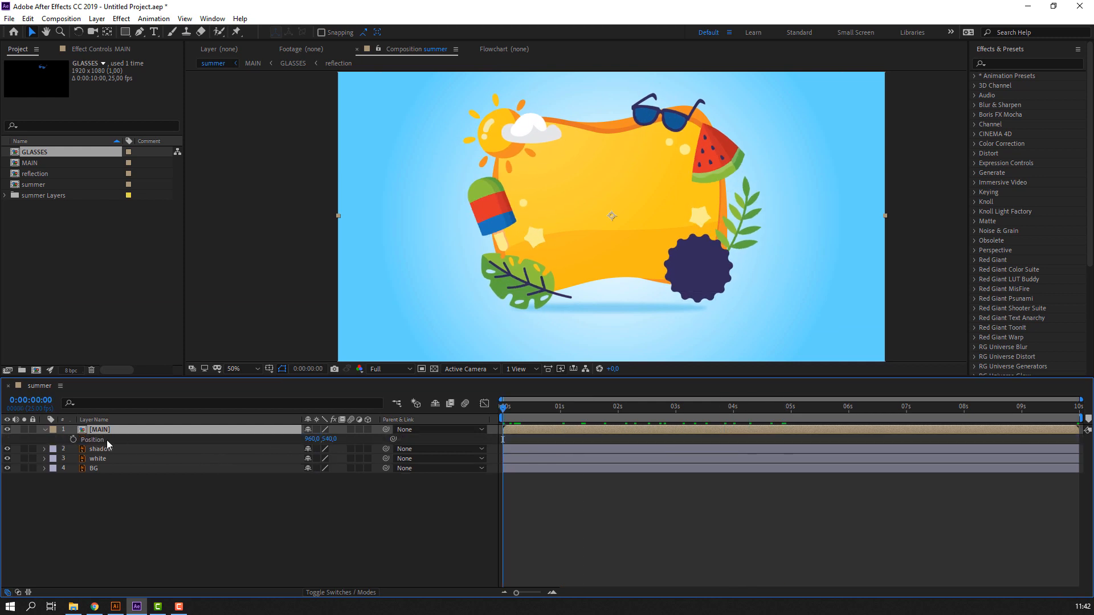
click(74, 439)
drag(510, 411, 618, 413)
drag(326, 439, 337, 439)
Copy MAIN's first position keyframe to 0:00:04:00 and its second one to 0:00:06:00.
drag(618, 410, 735, 417)
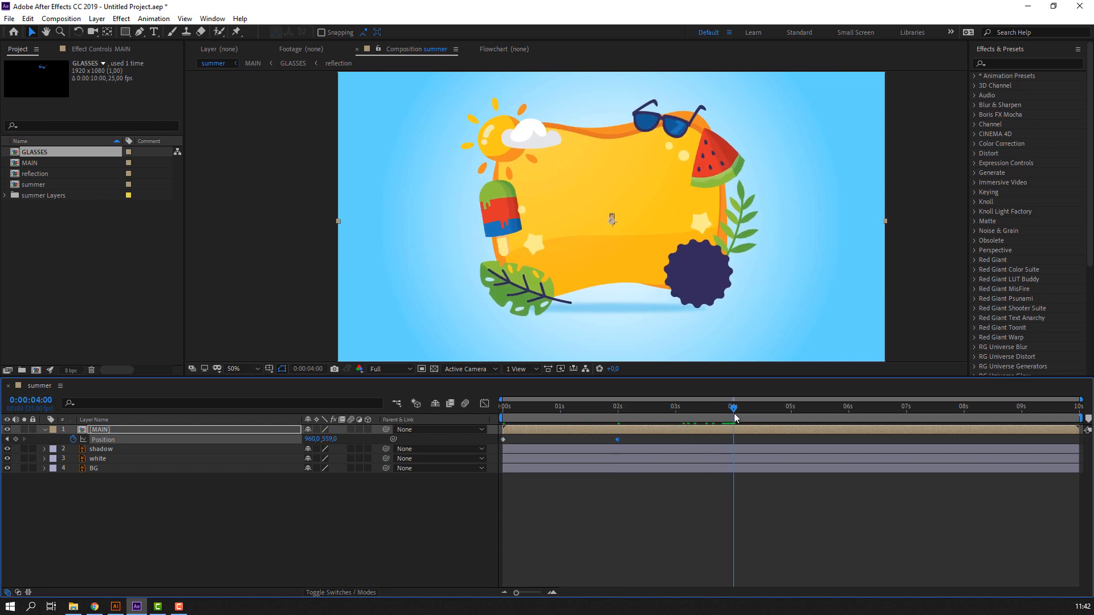
click(502, 439)
key(ctrl+v)
drag(801, 411, 846, 415)
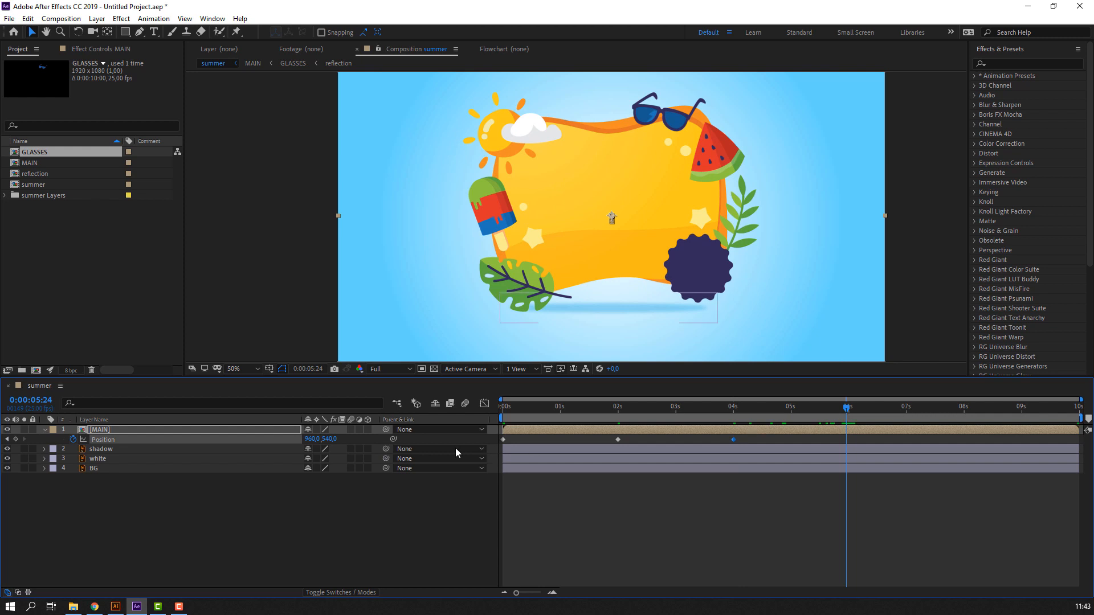
key(Page_Down)
click(618, 439)
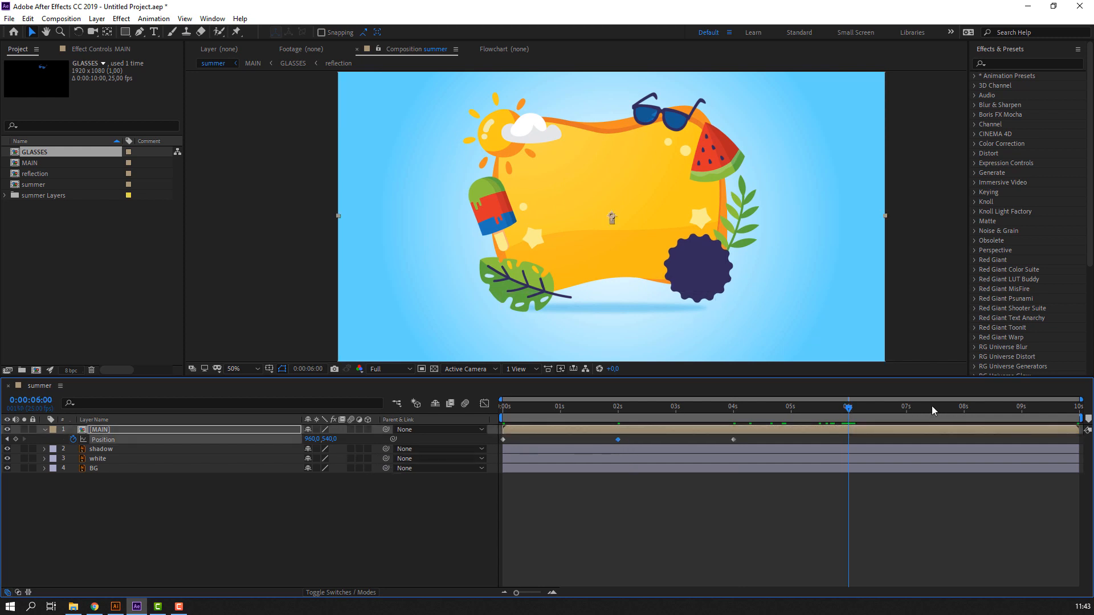
key(ctrl+v)
Continue MAIN's alternating position keyframes, copying the 0:00:04:00 one to 0:00:08:00 and the 0:00:06:00 one to the composition's end.
click(963, 407)
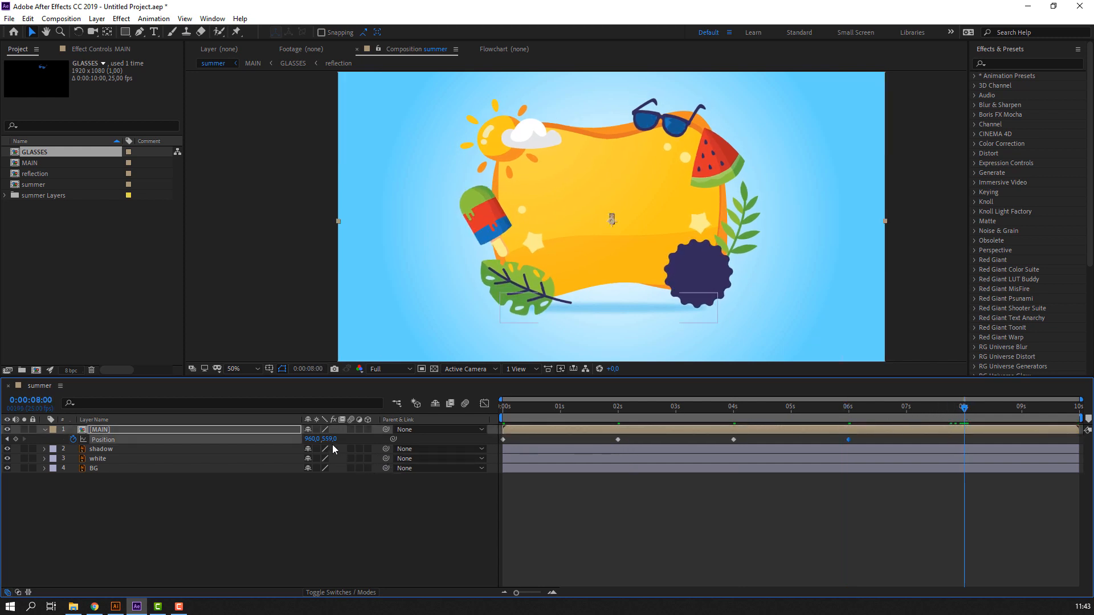
drag(759, 444, 725, 436)
key(ctrl+c)
key(ctrl+v)
drag(964, 408, 1079, 411)
drag(864, 439, 819, 454)
key(ctrl+c)
key(ctrl+v)
Preview MAIN's up-and-down movement from the start of the composition.
drag(1021, 411, 496, 447)
click(639, 514)
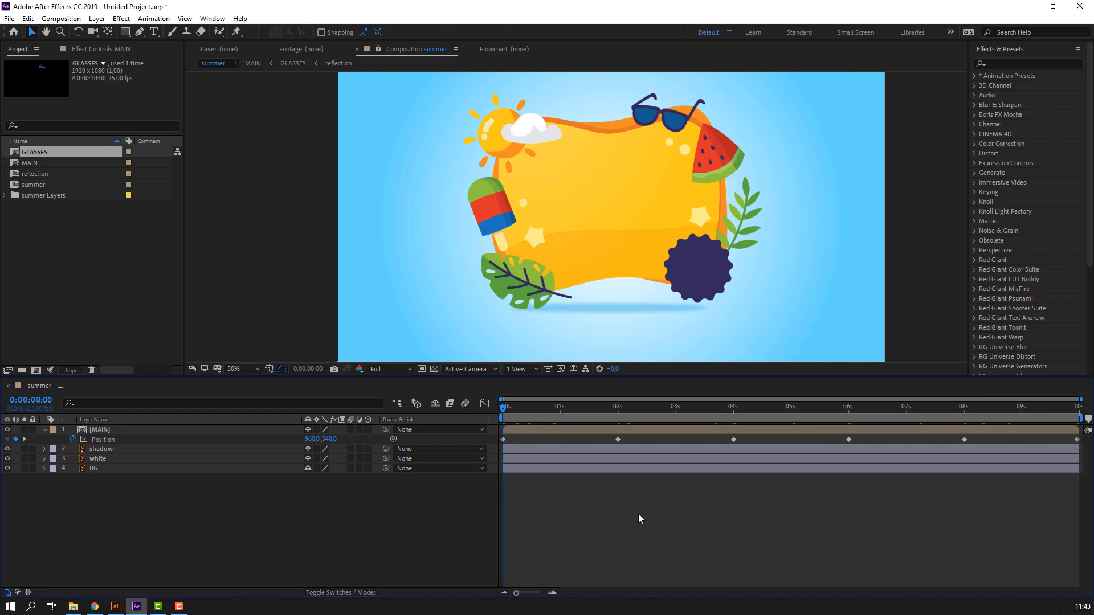
key(space)
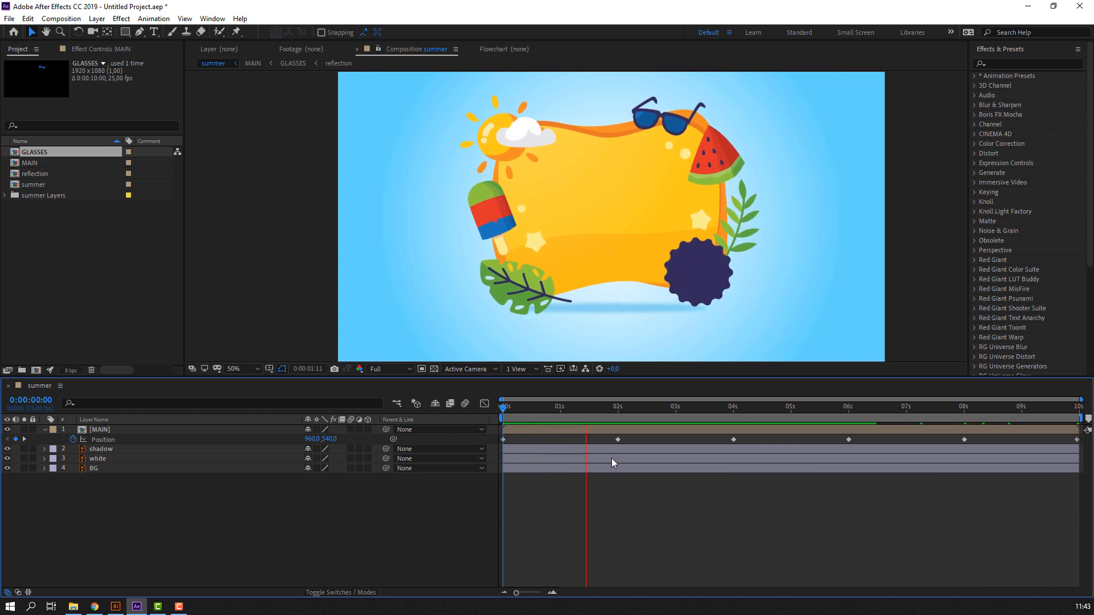
key(space)
Apply Easy Ease to all of MAIN's position keyframes and preview the motion.
click(102, 439)
right_click(503, 439)
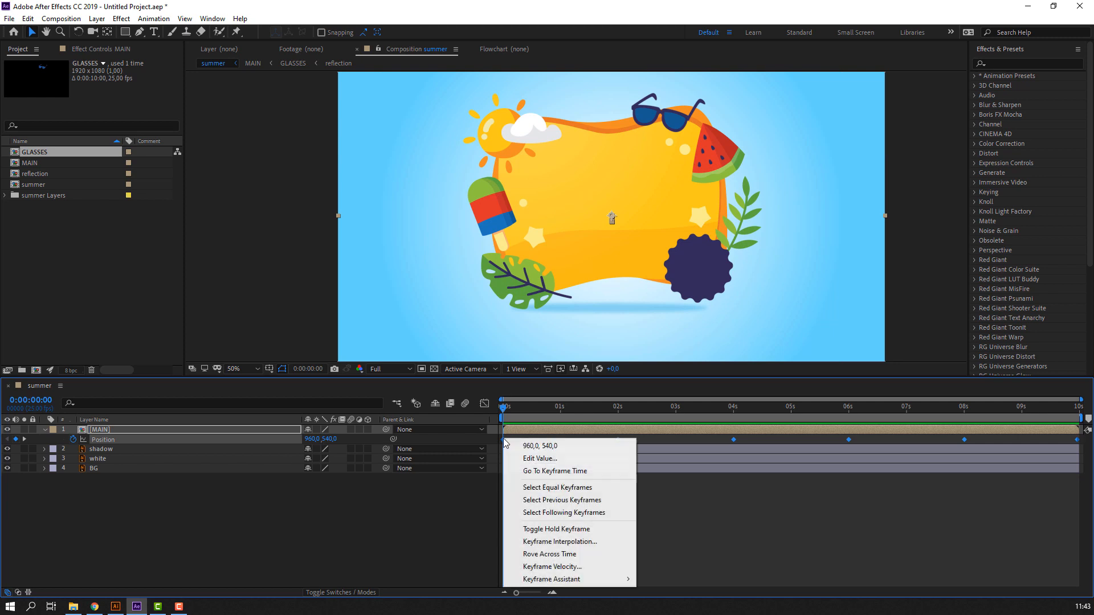
mouse_move(618, 580)
click(666, 504)
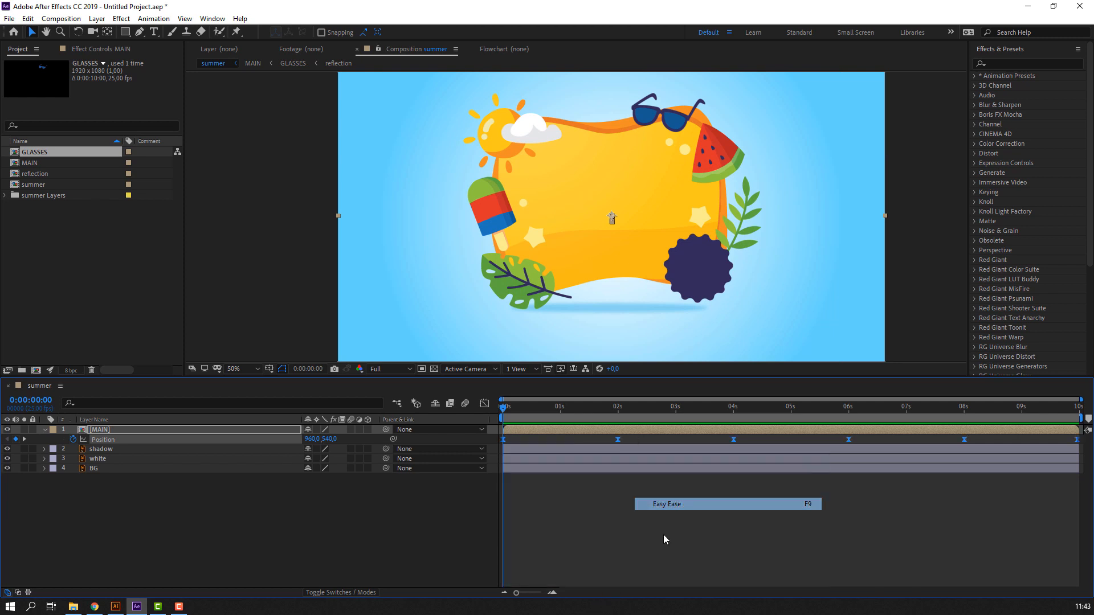
click(663, 534)
key(space)
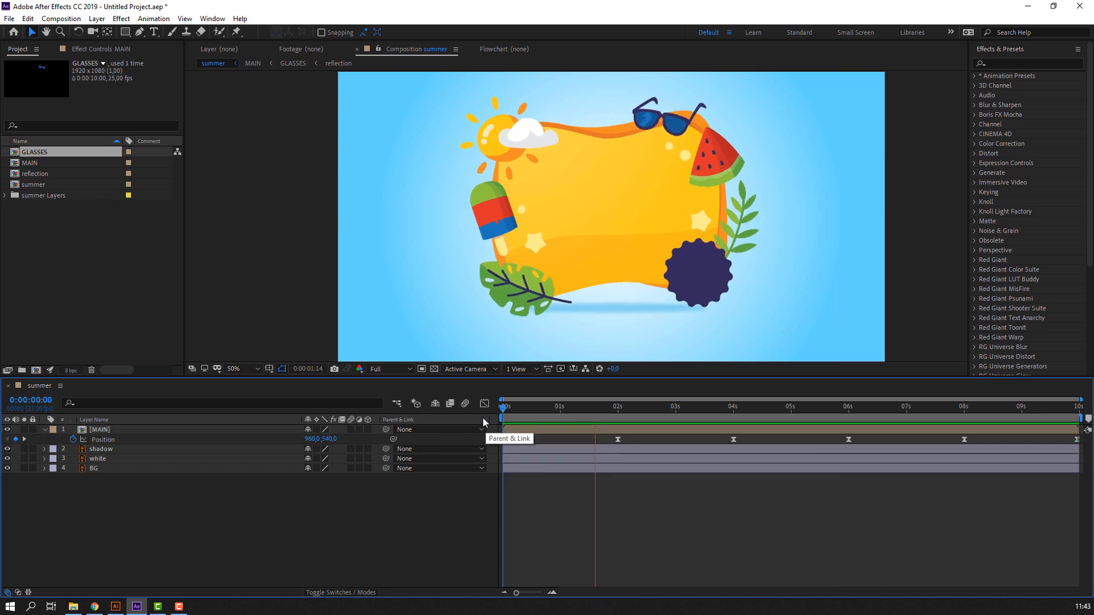
click(608, 407)
Compress MAIN's position keyframes to closer spacing, paste copies from 0:00:07:00 to fill the remaining time, and preview the faster motion.
key(Home)
click(136, 441)
drag(920, 443, 907, 410)
key(ctrl+v)
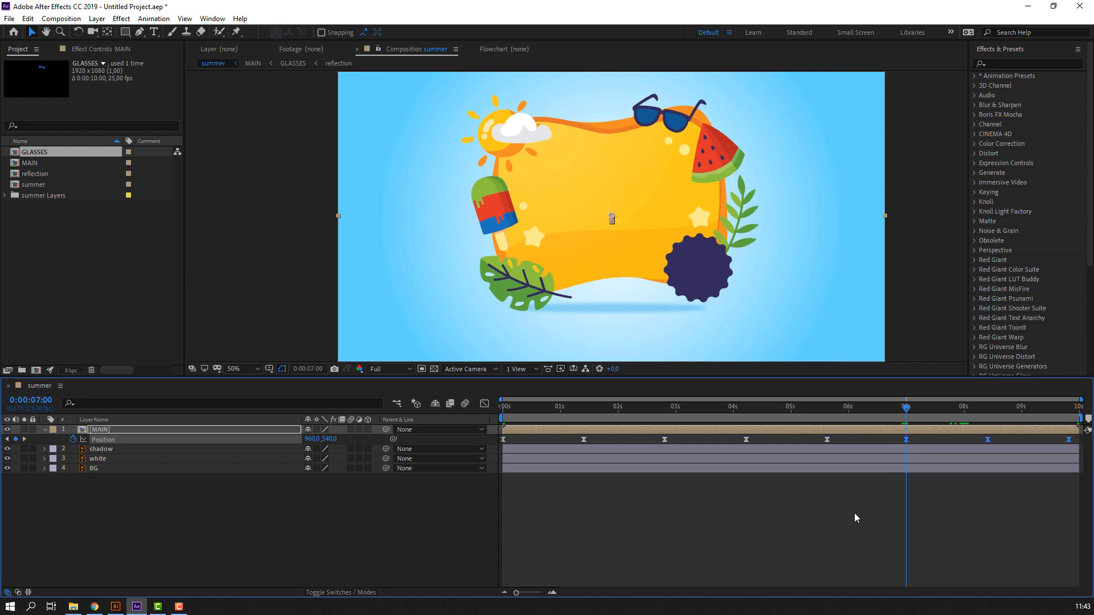
click(848, 510)
key(space)
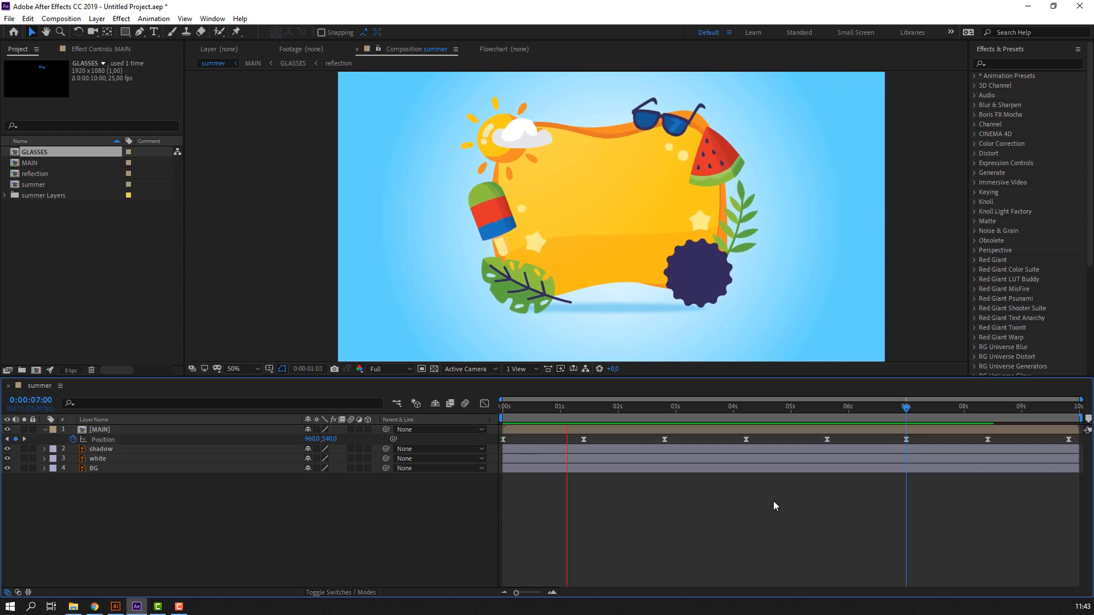
key(space)
Animate the shadow layer's scale with a 100% keyframe at 0:00:00:00 and an enlarged one at 0:00:01:10.
click(111, 449)
key(s)
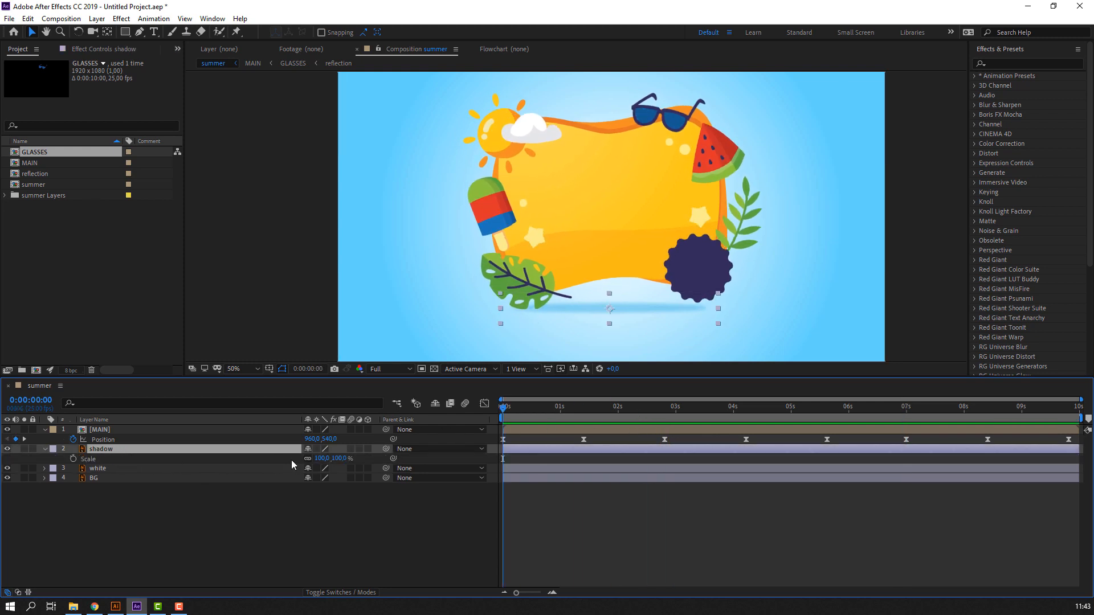
drag(341, 461, 308, 458)
key(ctrl+z)
key(ctrl+z)
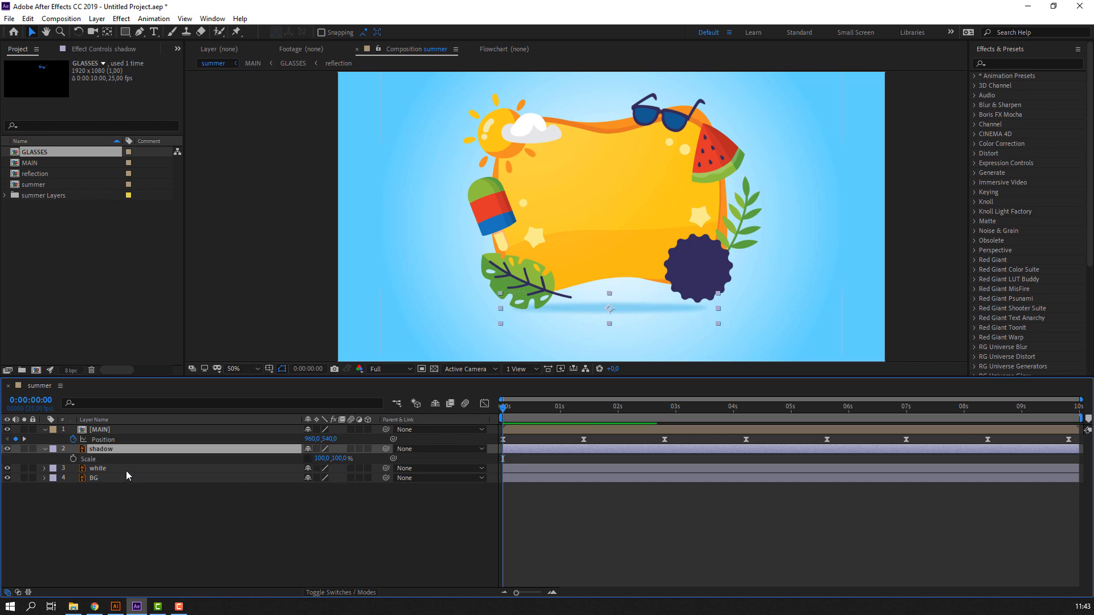
click(311, 460)
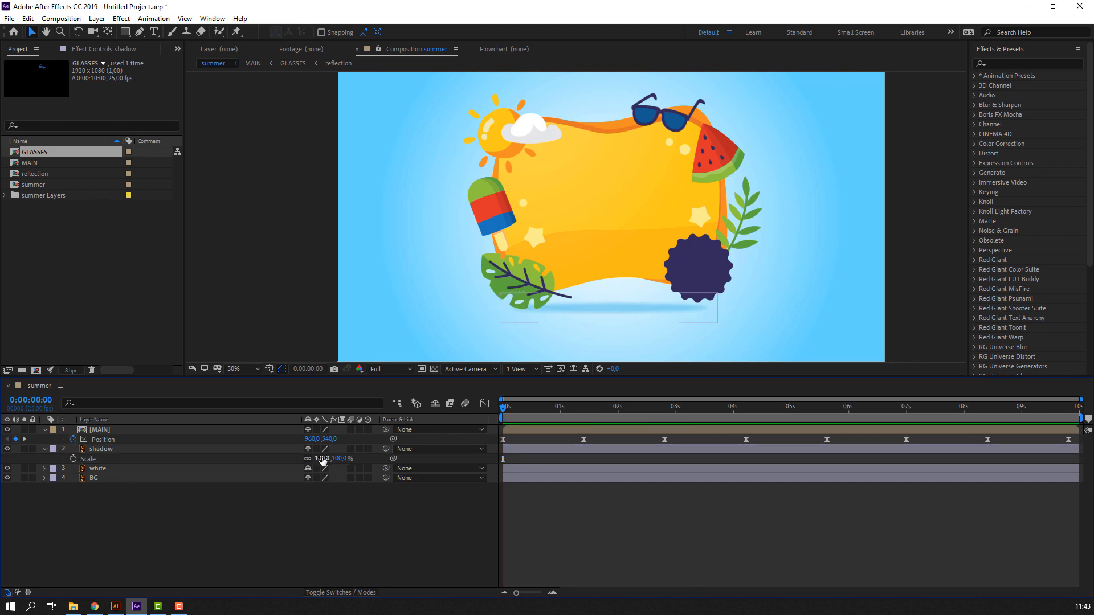
click(73, 458)
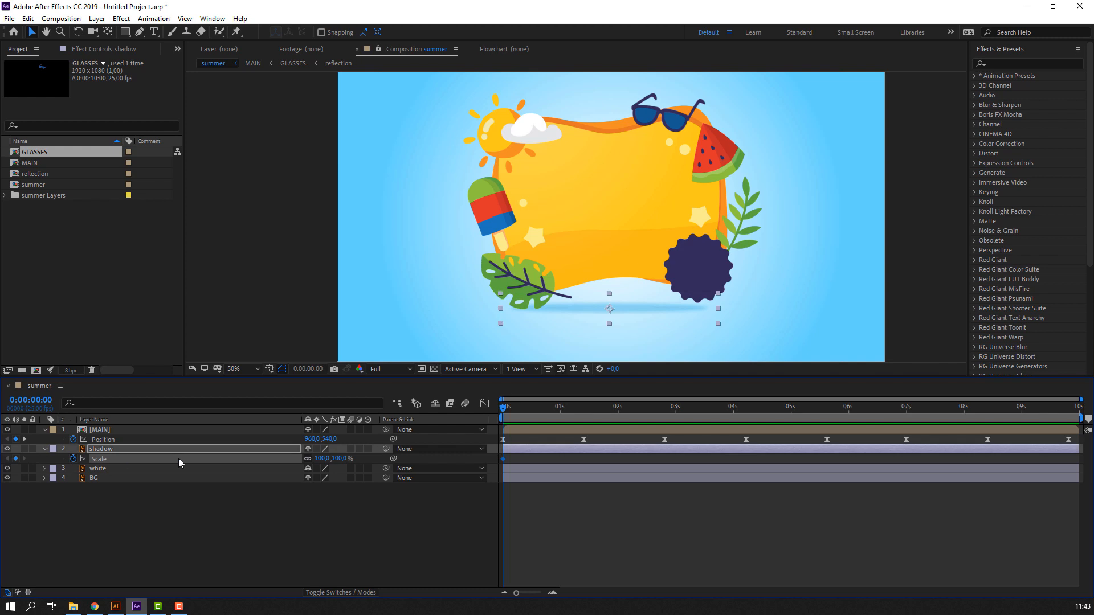
drag(516, 416, 584, 417)
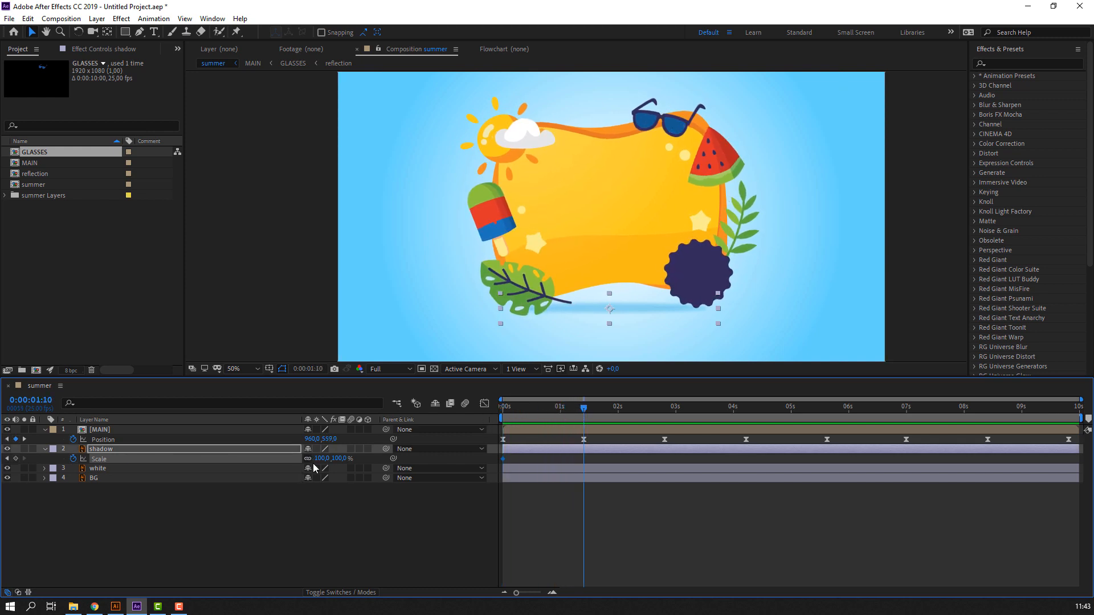
drag(320, 461, 325, 460)
Paste copies of the shadow's scale keyframes in alternation, aligned with the remaining MAIN position keyframes across the timeline.
drag(587, 408, 662, 414)
drag(516, 456, 494, 463)
key(ctrl+c)
key(ctrl+v)
drag(682, 458, 485, 468)
key(ctrl+c)
key(ctrl+v)
drag(734, 412, 828, 410)
key(ctrl+v)
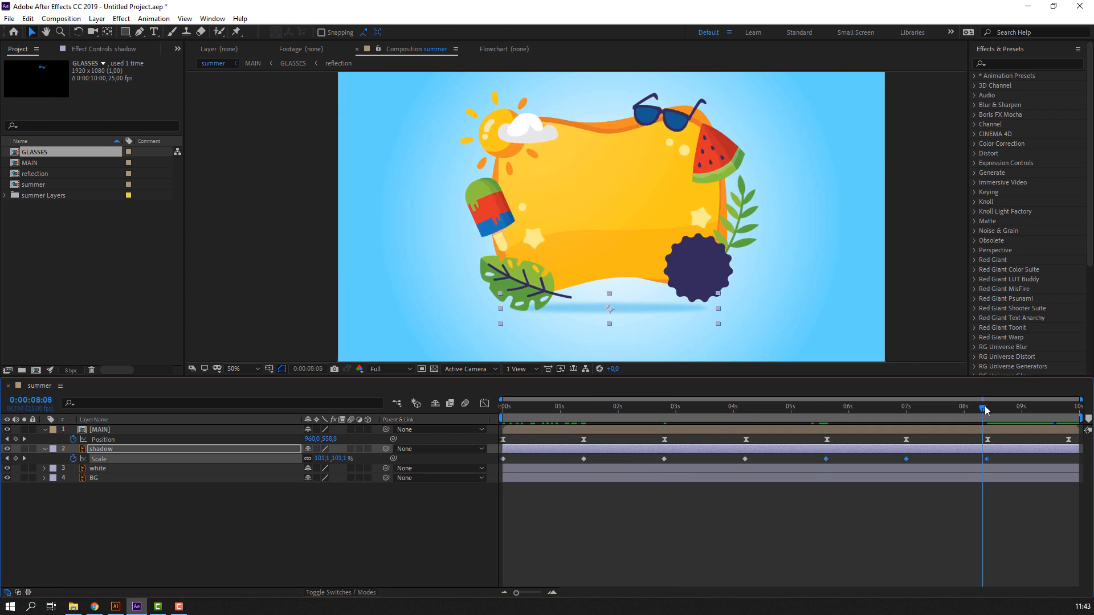
click(985, 406)
key(ctrl+v)
Return to 0:00:00:00 and apply Easy Ease to all of the shadow's scale keyframes.
drag(943, 411, 364, 456)
click(166, 540)
click(99, 459)
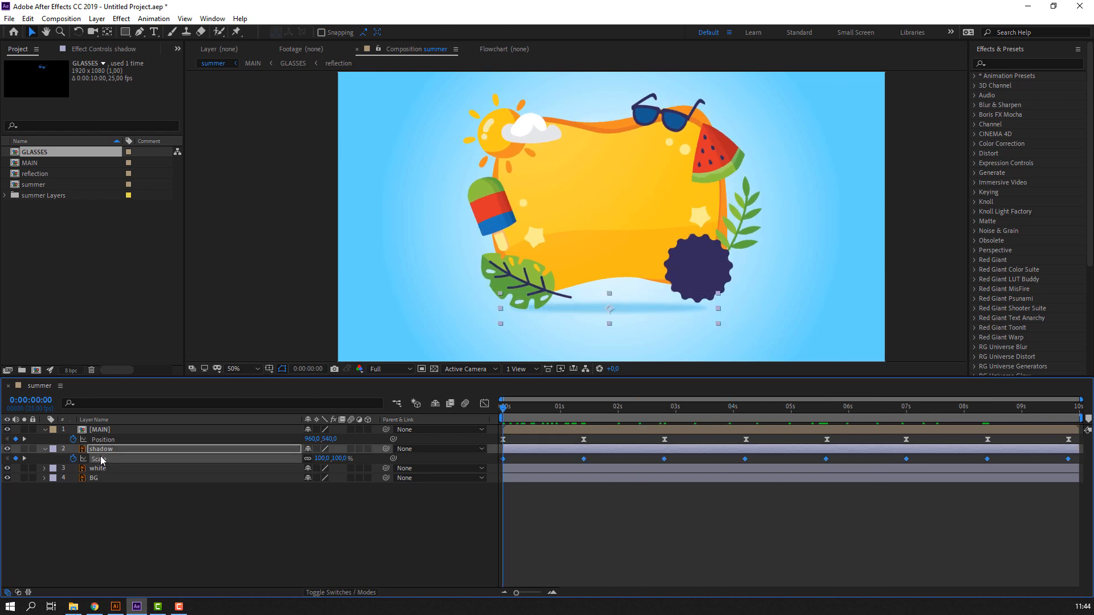
right_click(100, 457)
click(87, 516)
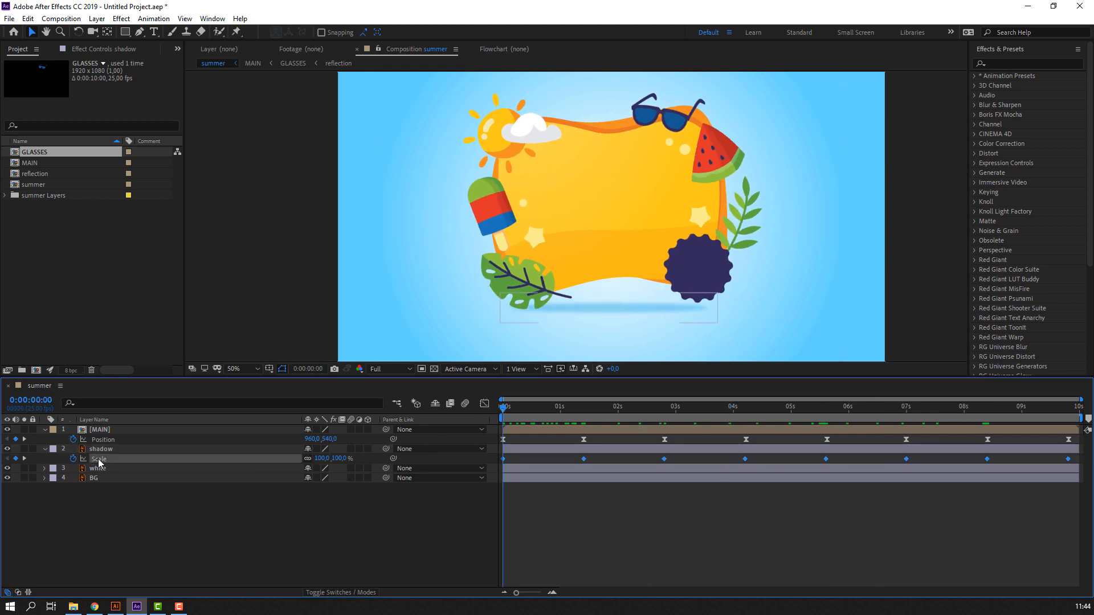
right_click(98, 459)
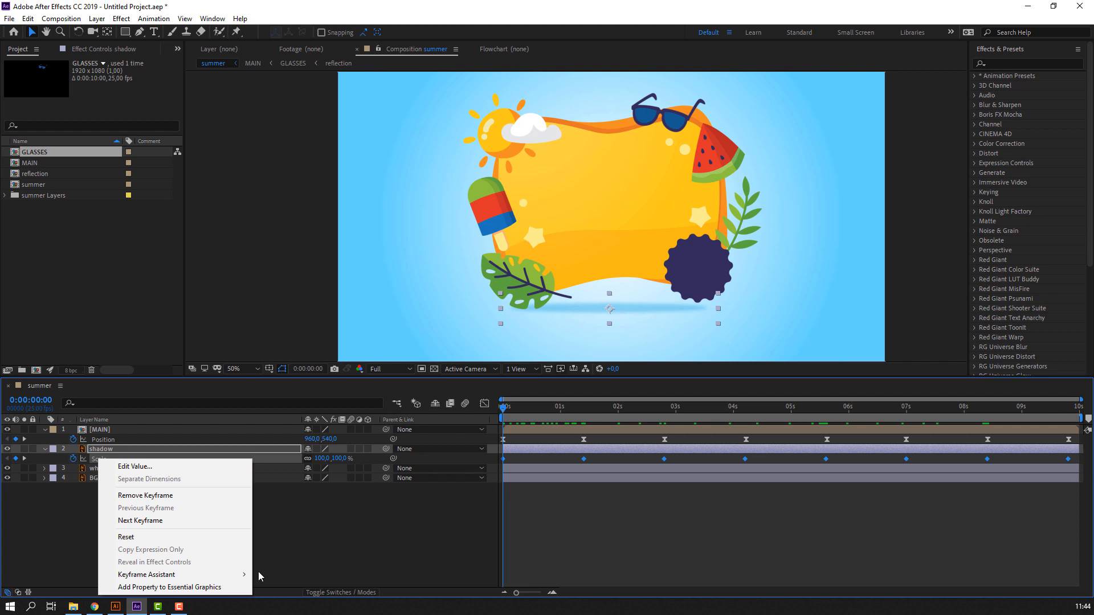
mouse_move(231, 573)
click(296, 498)
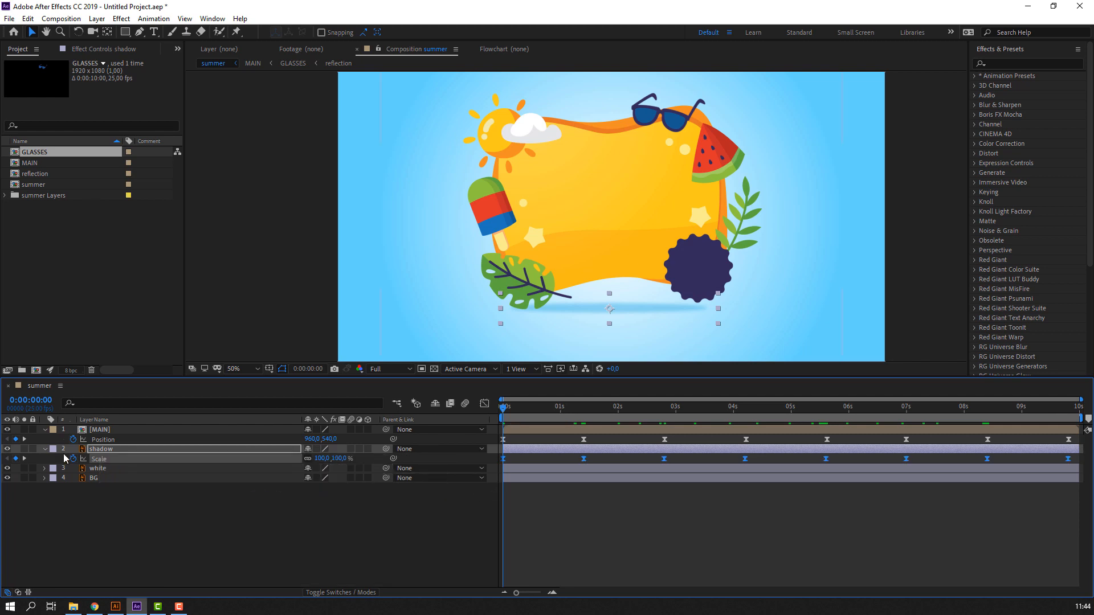
Collapse the shadow and MAIN layer properties and preview the combined animation.
click(44, 449)
click(44, 430)
click(96, 483)
key(space)
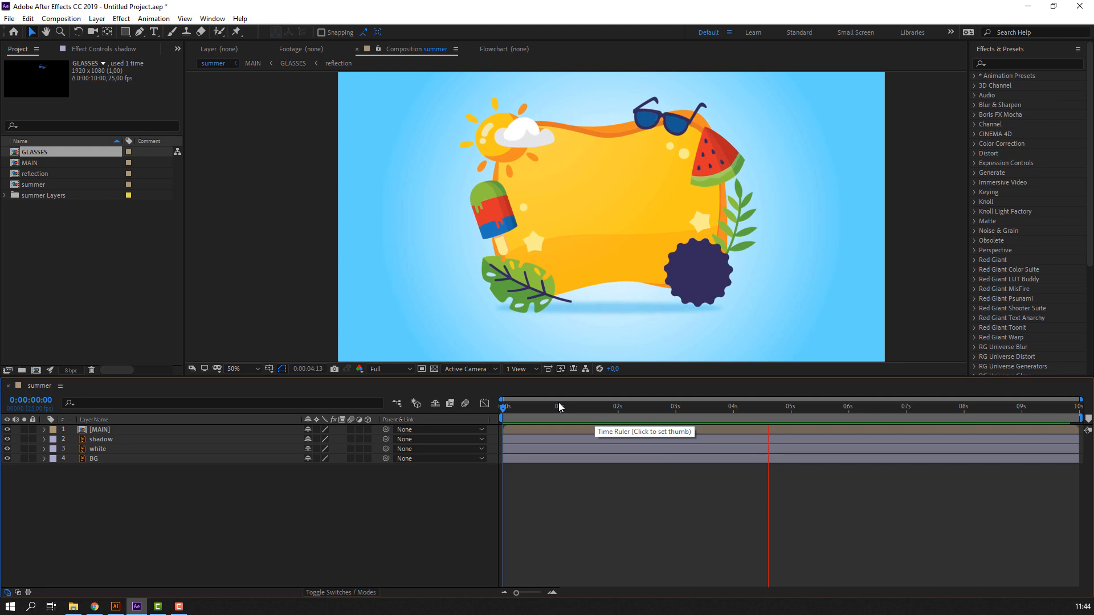
key(space)
Create a text box over the middle of the yellow shape containing the word SUMMER.
click(153, 33)
drag(543, 154, 682, 267)
text(SUMMER)
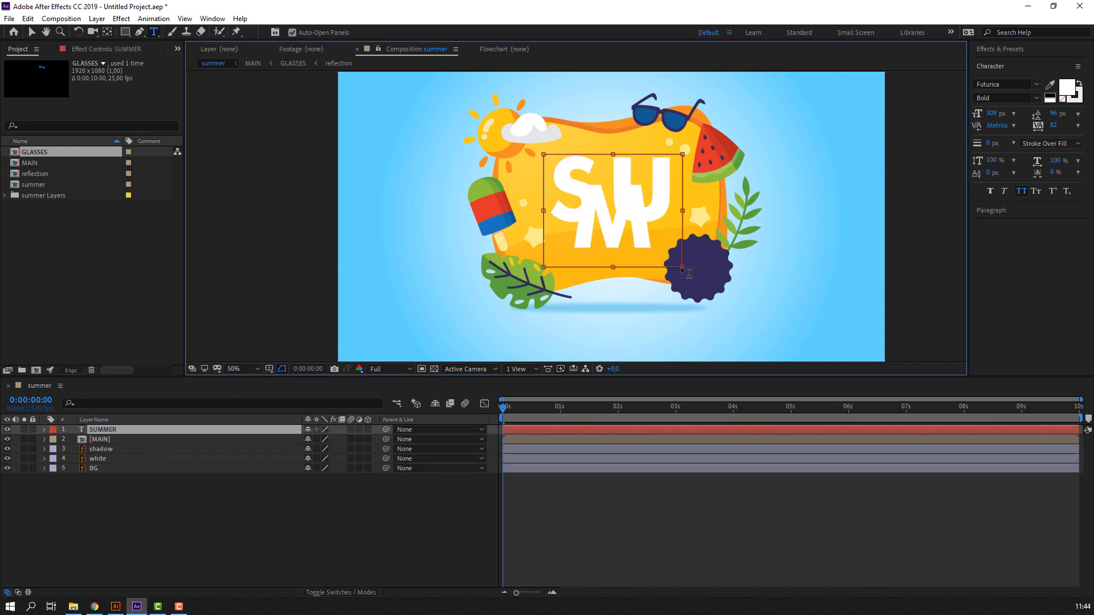
Format the SUMMER text in the Big font at 83 px and add SALE on a second line.
key(ctrl+a)
drag(998, 116, 866, 111)
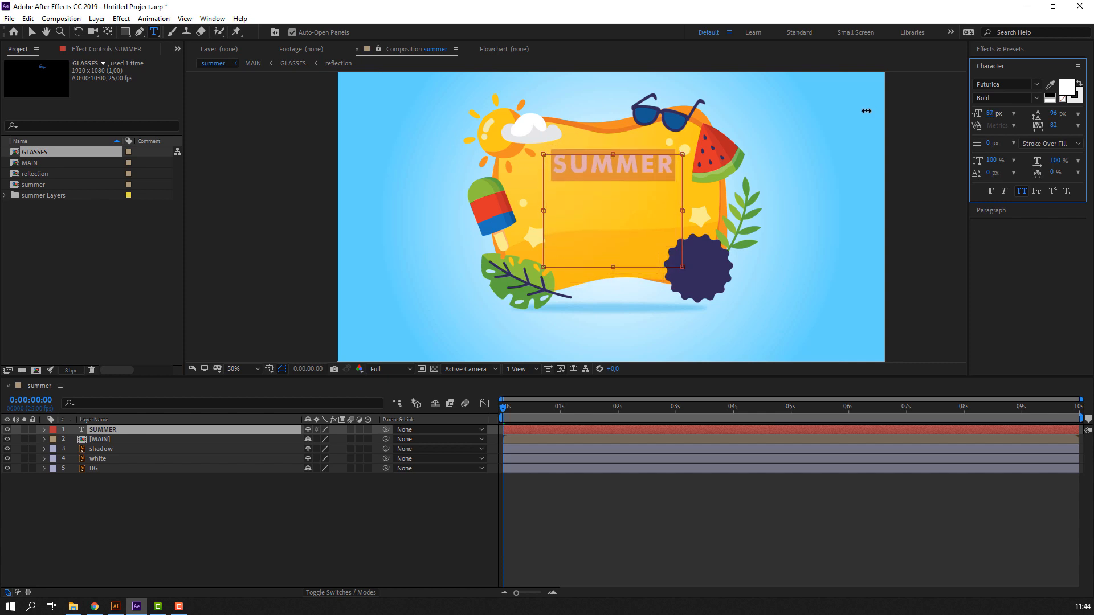
click(1001, 84)
text(big)
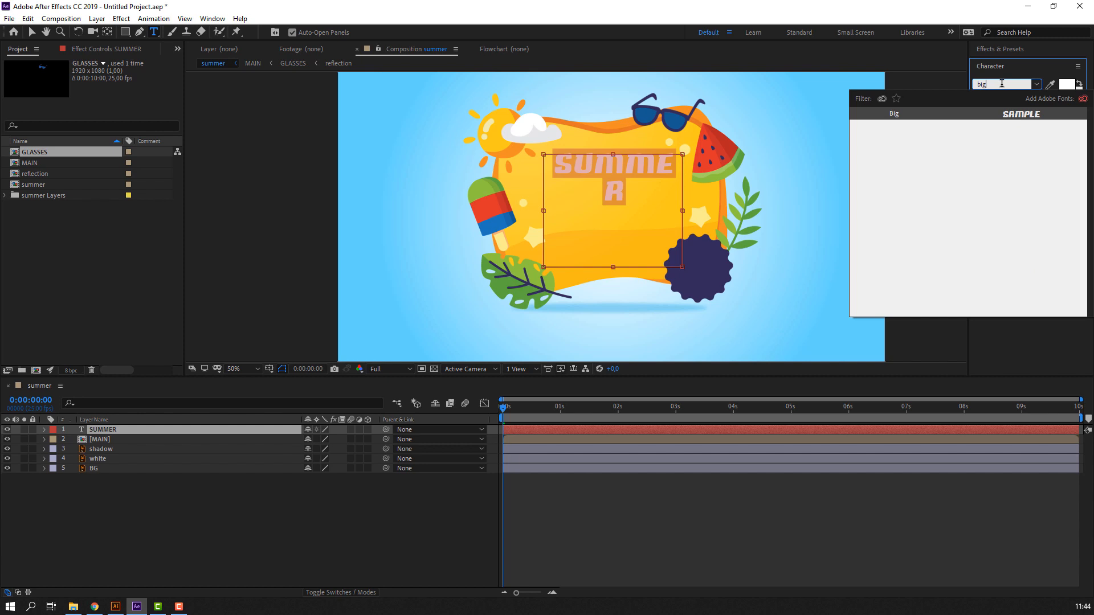
click(917, 114)
drag(997, 112, 989, 111)
click(594, 174)
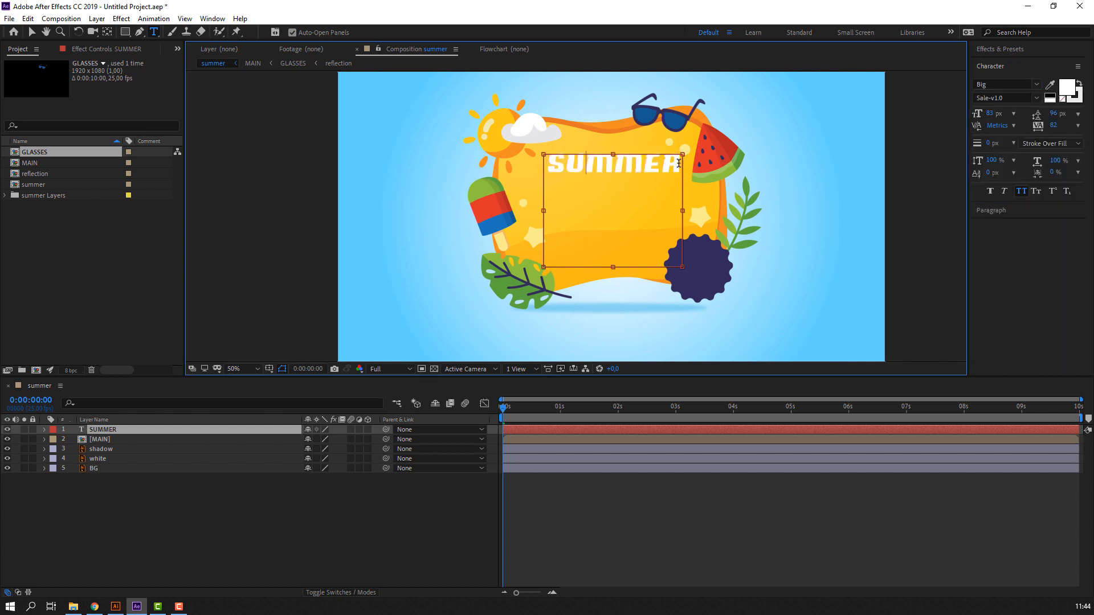
text(SALE)
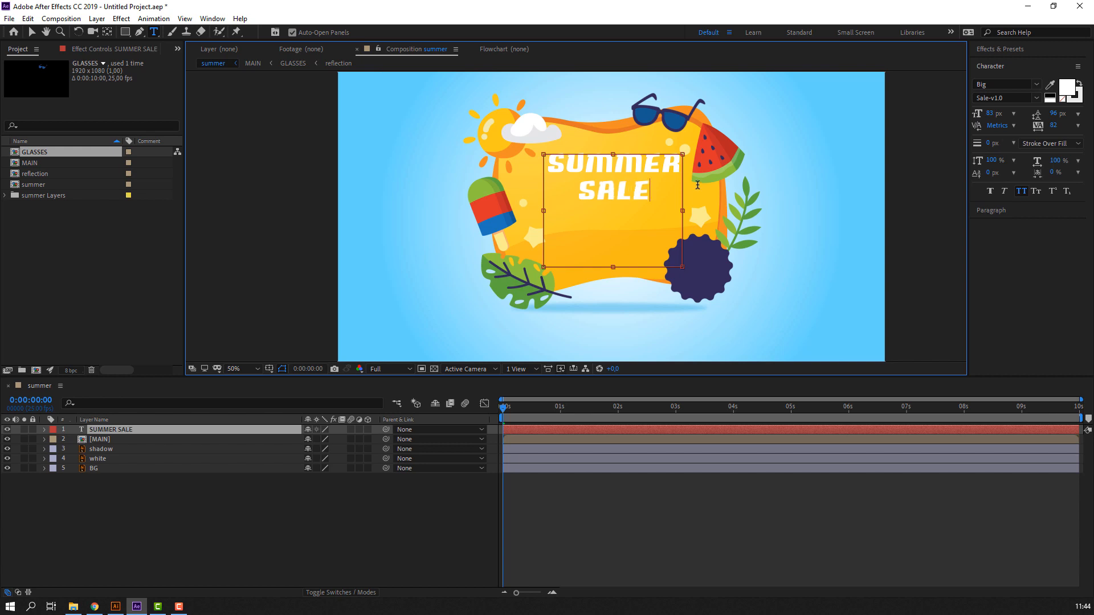
Recolour the whole SUMMER SALE text to 155991, sampled from the blue of the sunglasses lenses.
key(ctrl+a)
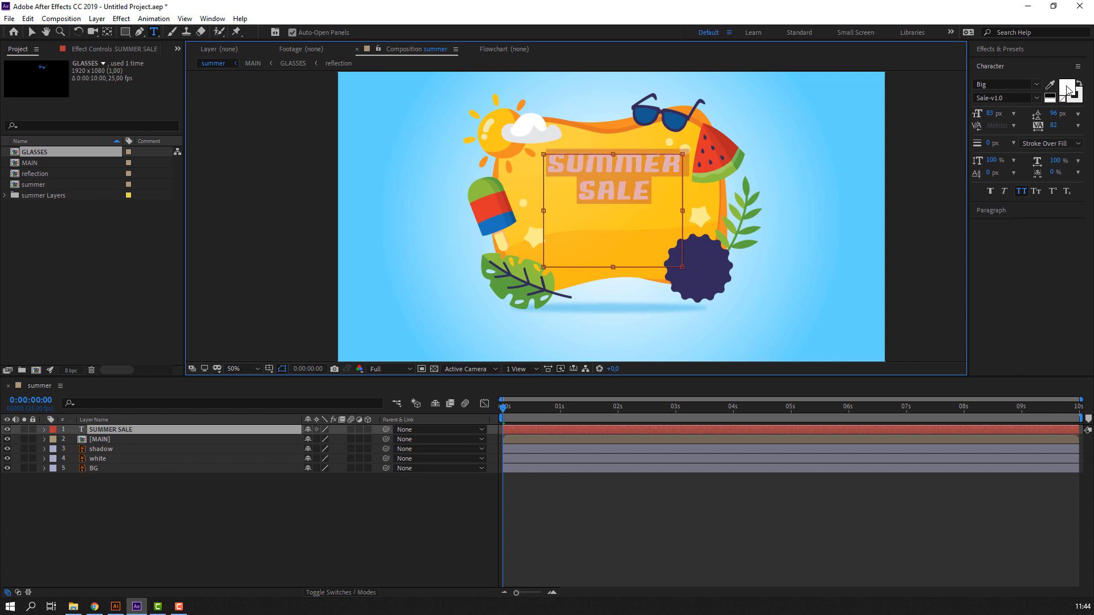
click(116, 606)
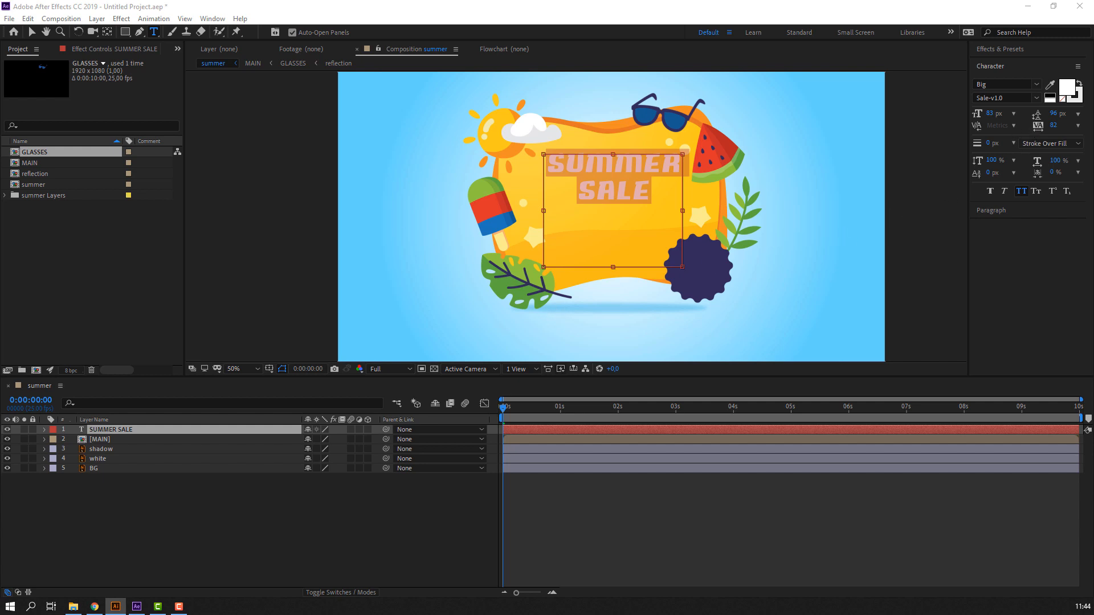
click(1057, 91)
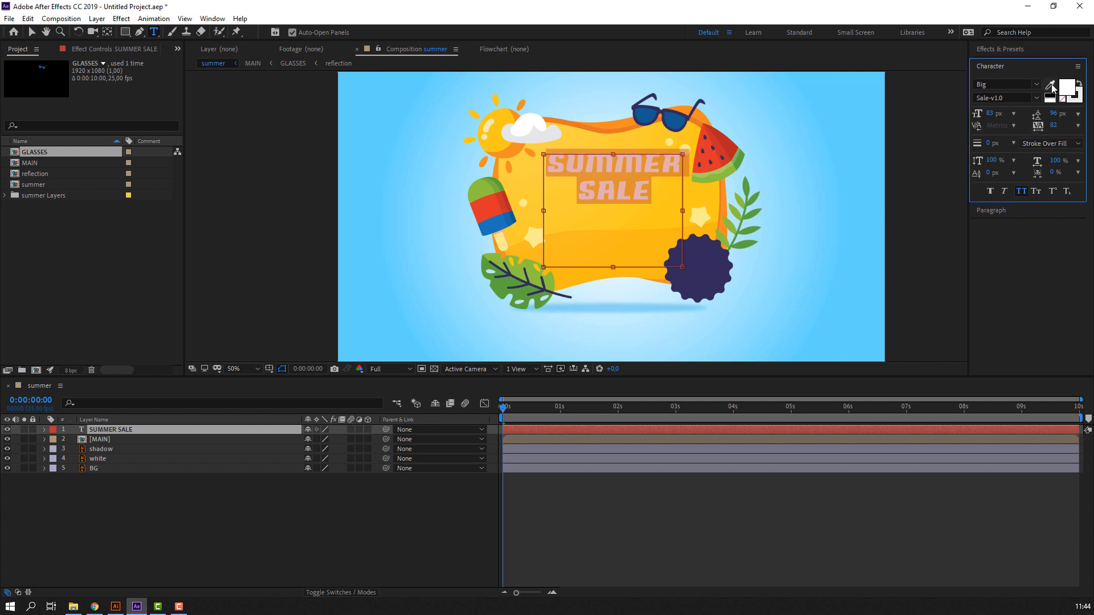
click(1051, 85)
click(1064, 89)
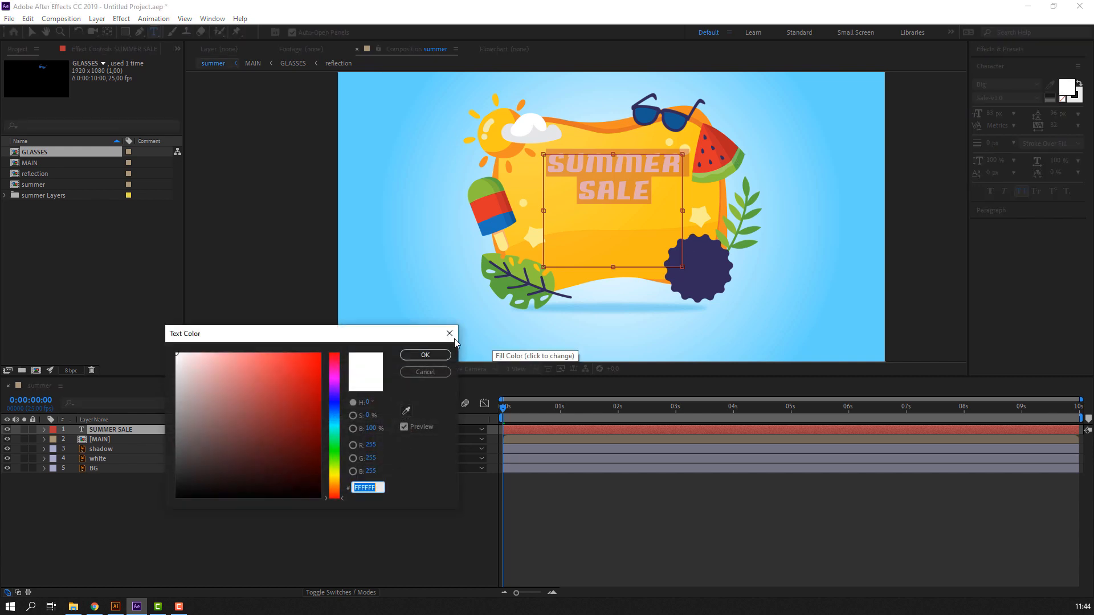
click(334, 403)
click(281, 421)
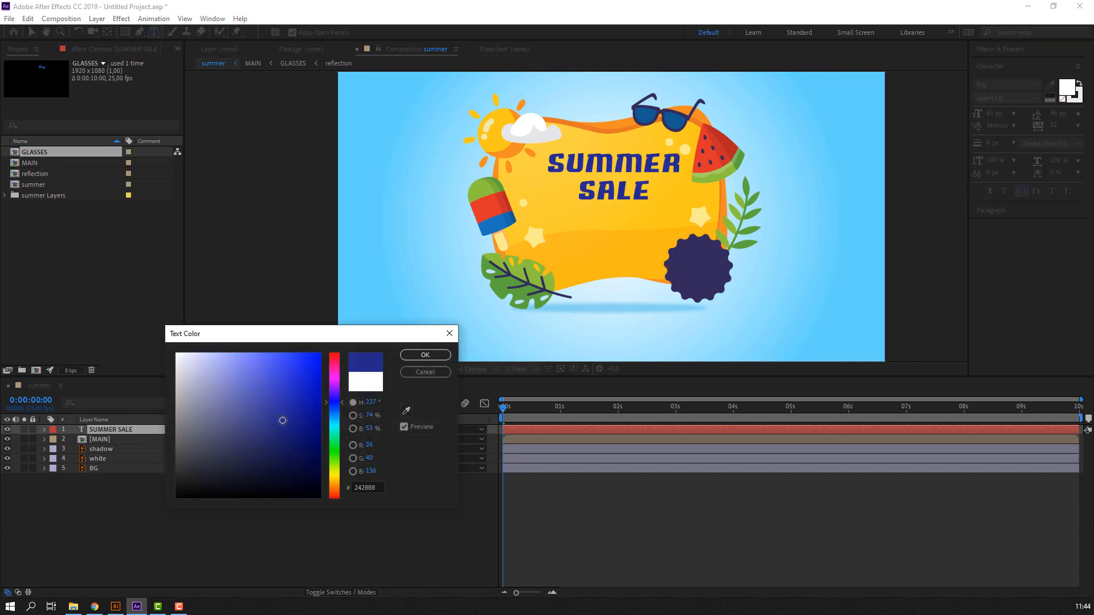
click(407, 410)
click(682, 275)
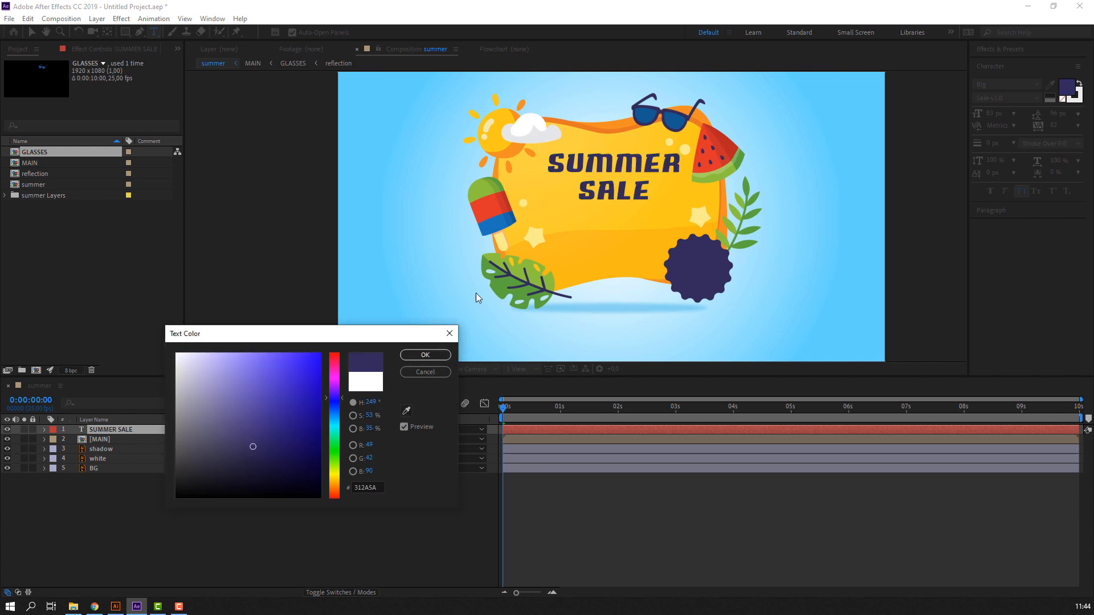
click(407, 411)
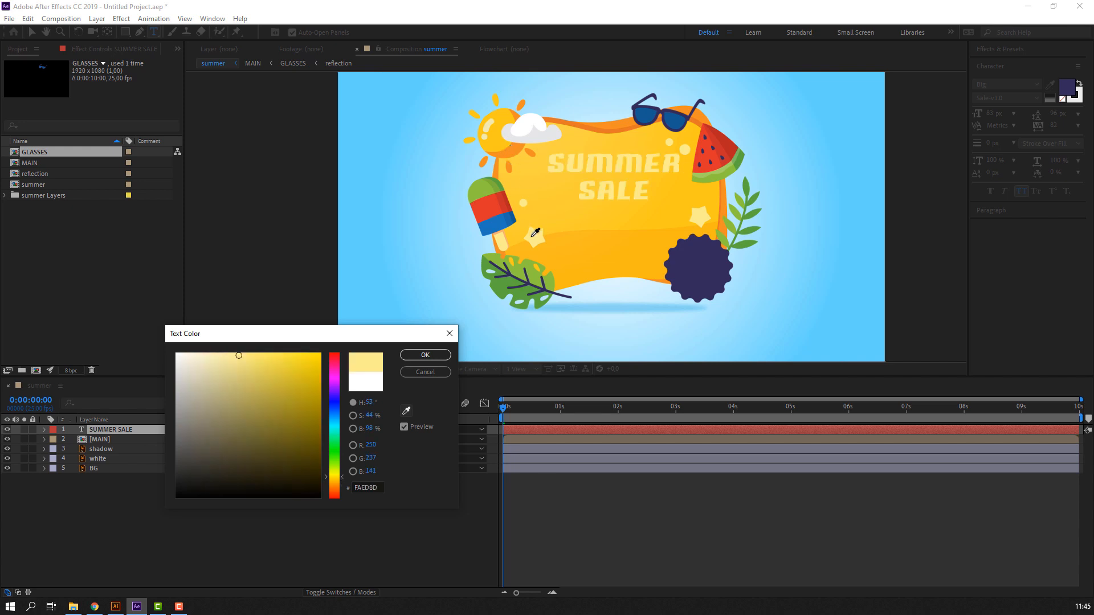
click(675, 119)
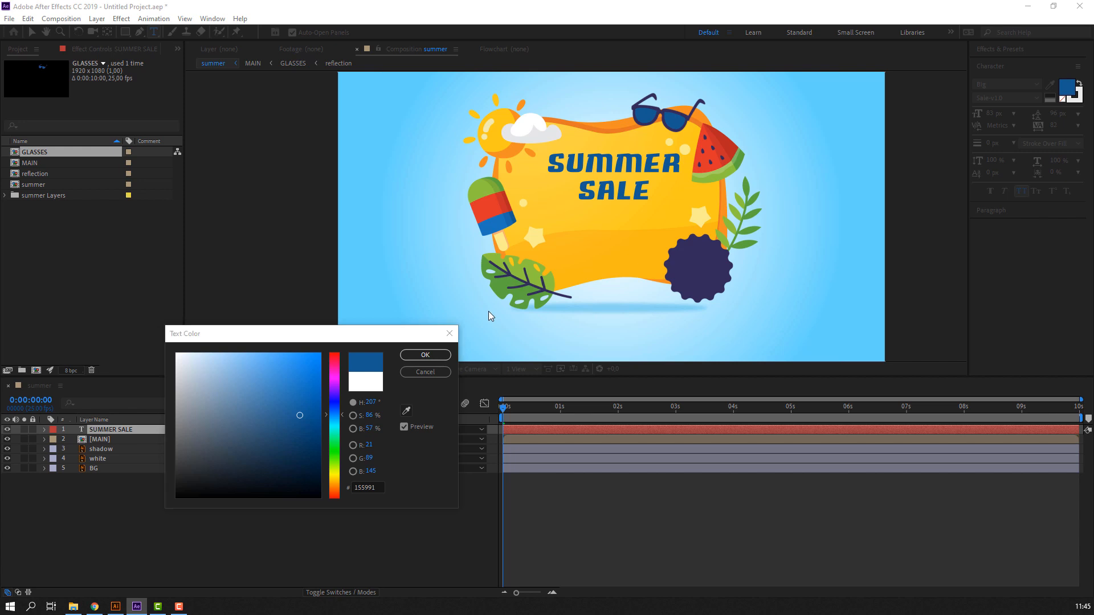
click(424, 355)
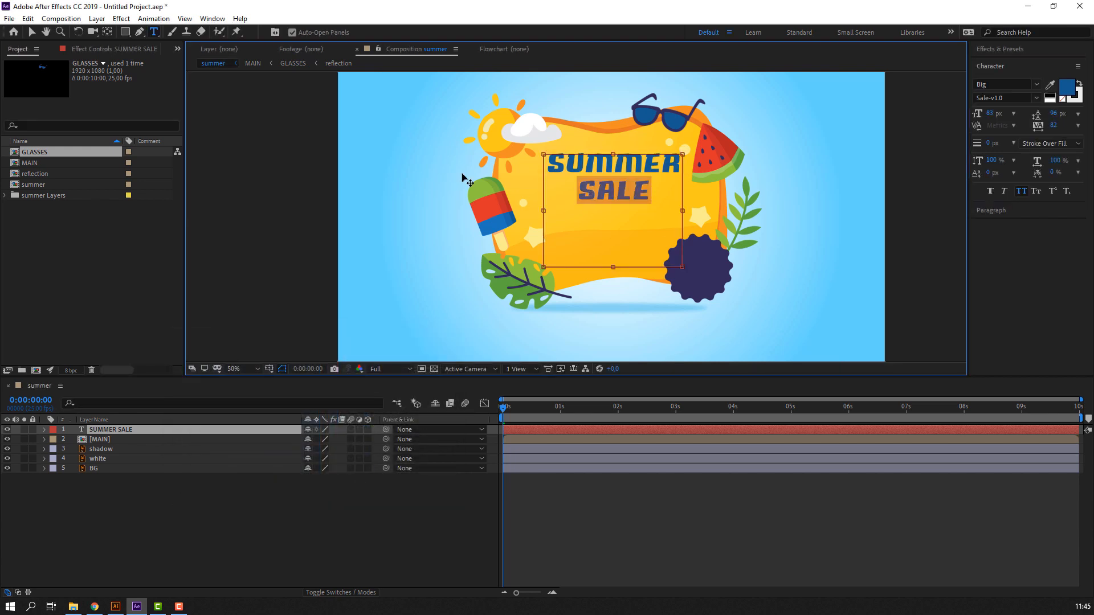
Scale the SUMMER SALE text layer to 115% and reposition it in the middle of the yellow shape.
click(36, 33)
click(166, 420)
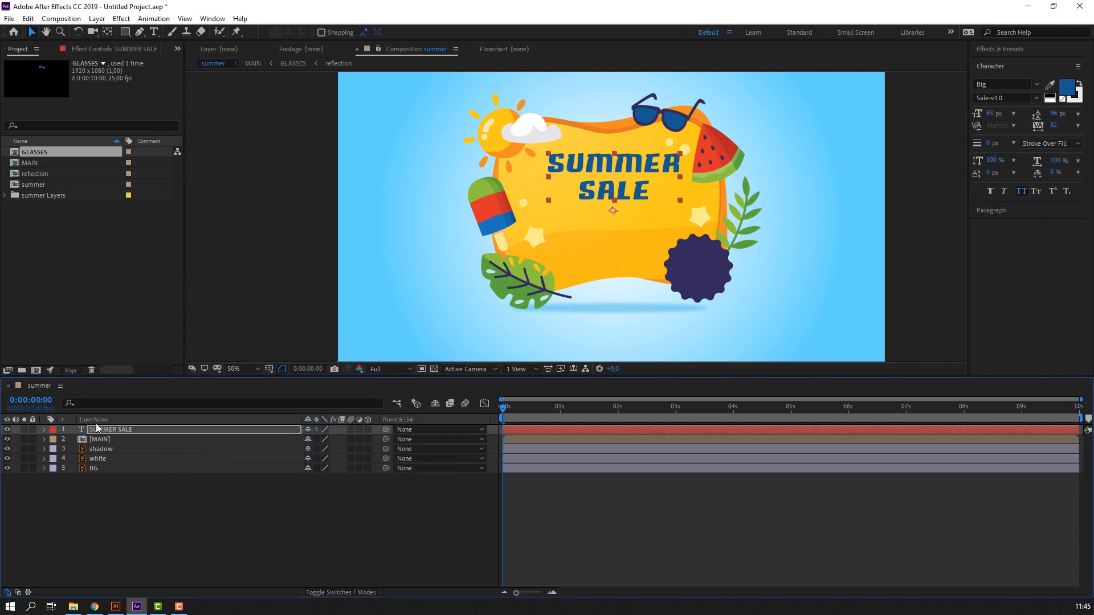
key(s)
drag(316, 439, 332, 439)
drag(623, 187, 609, 210)
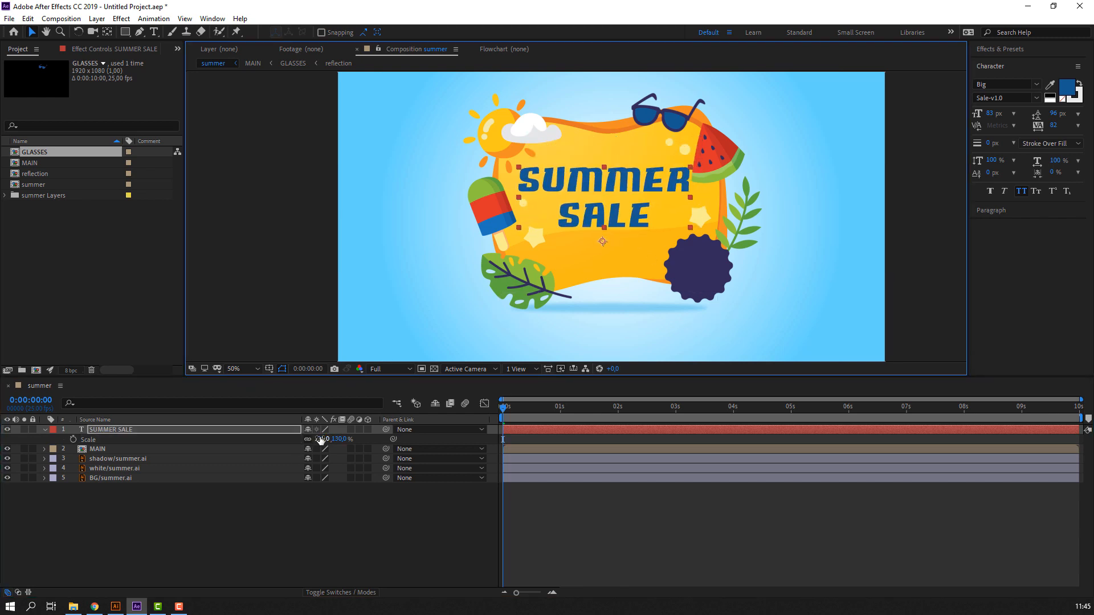
drag(320, 439, 311, 439)
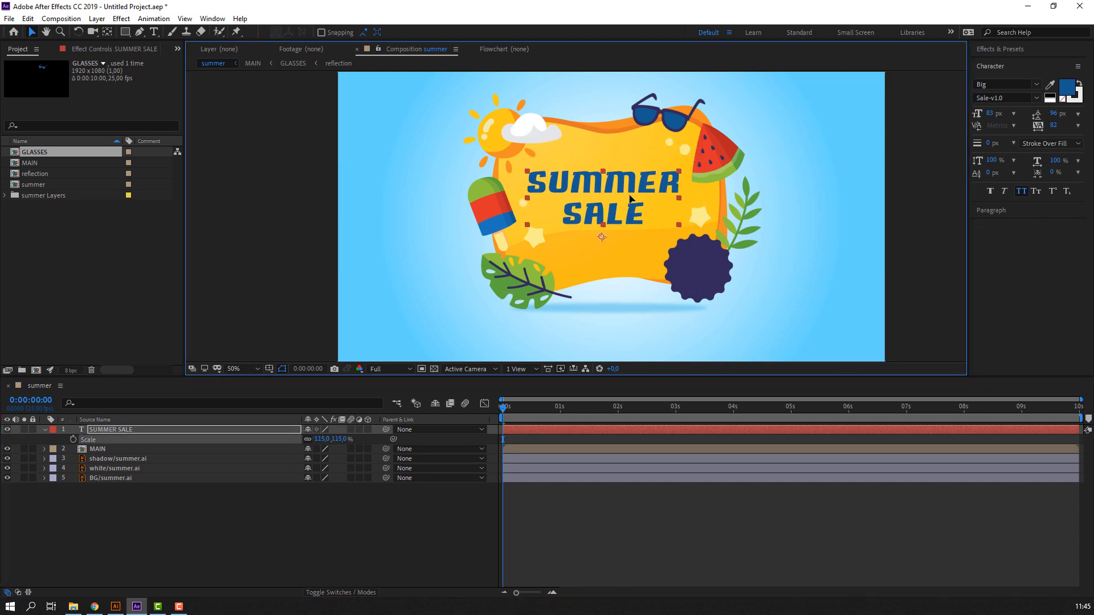
Find the Drop Shadow effect and apply it to the SUMMER SALE text.
scroll(580, 225, up, 4)
scroll(584, 246, down, 2)
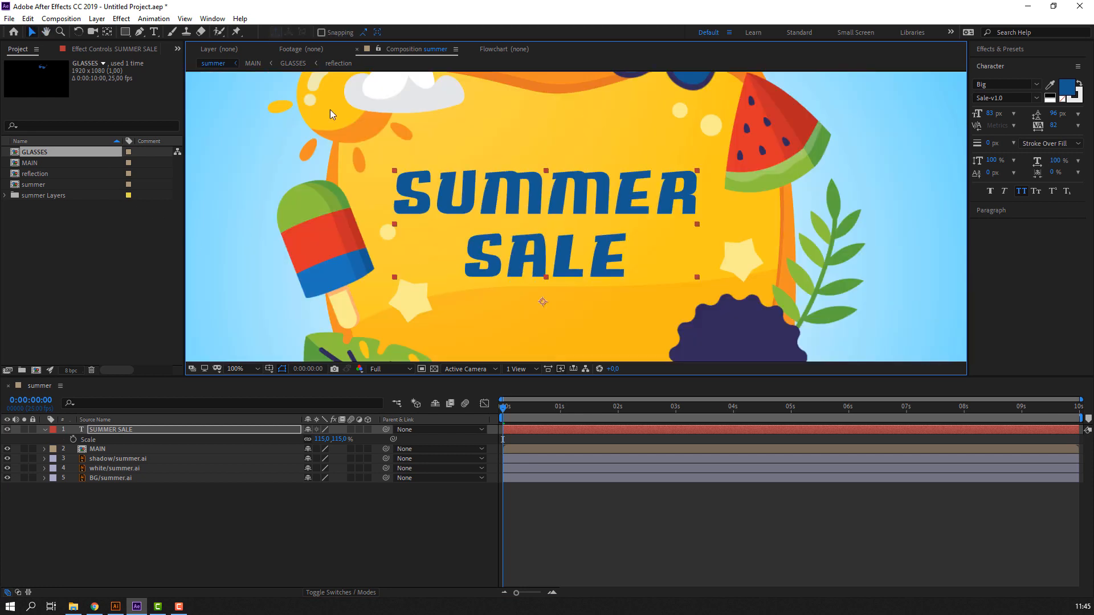
click(1000, 50)
click(997, 64)
text(d)
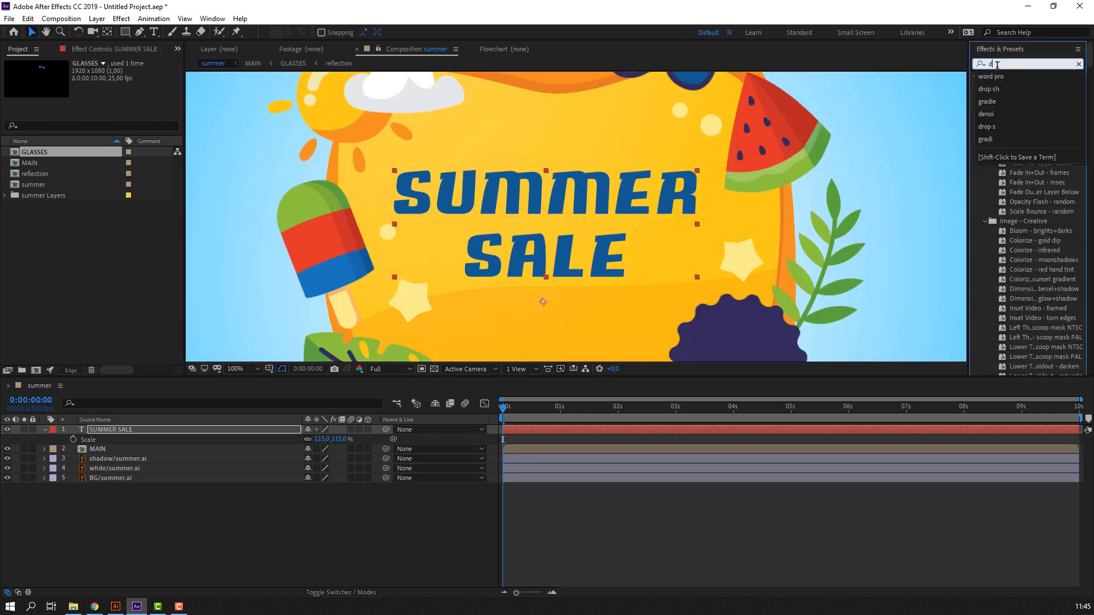
text(rop sh)
drag(1010, 88, 584, 206)
scroll(564, 207, up, 2)
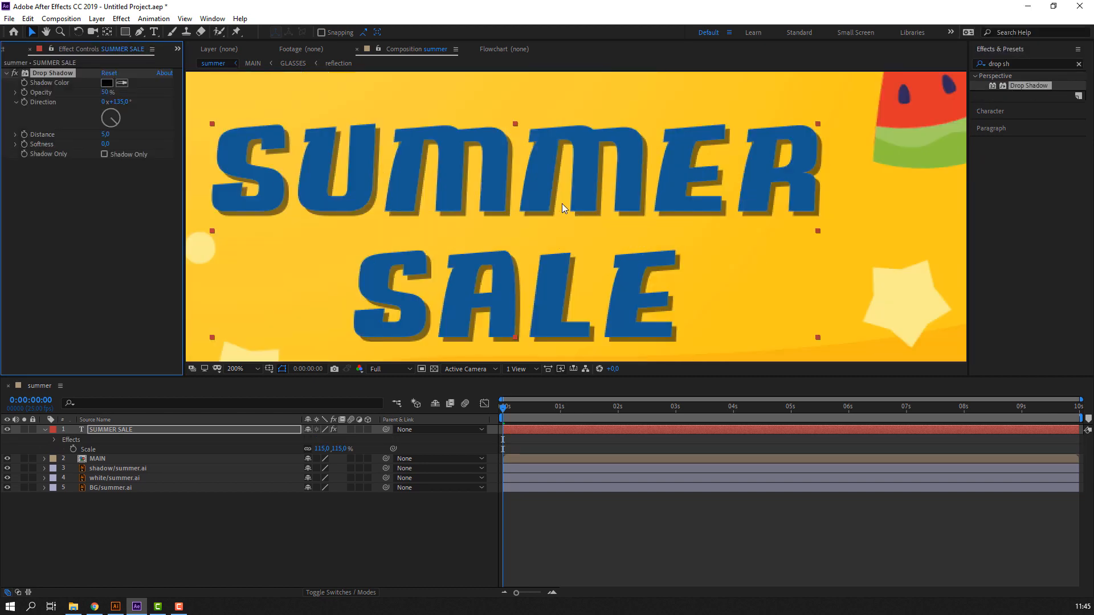
Set the text's drop shadow to softness 11, distance 4 and opacity 70%.
drag(106, 136, 110, 144)
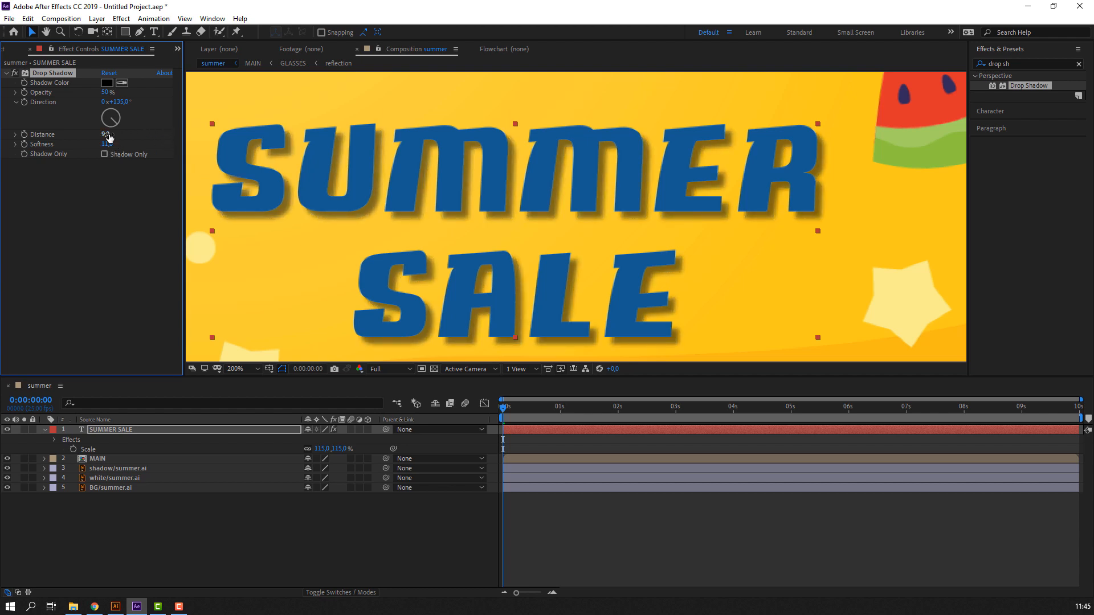
drag(105, 134, 102, 133)
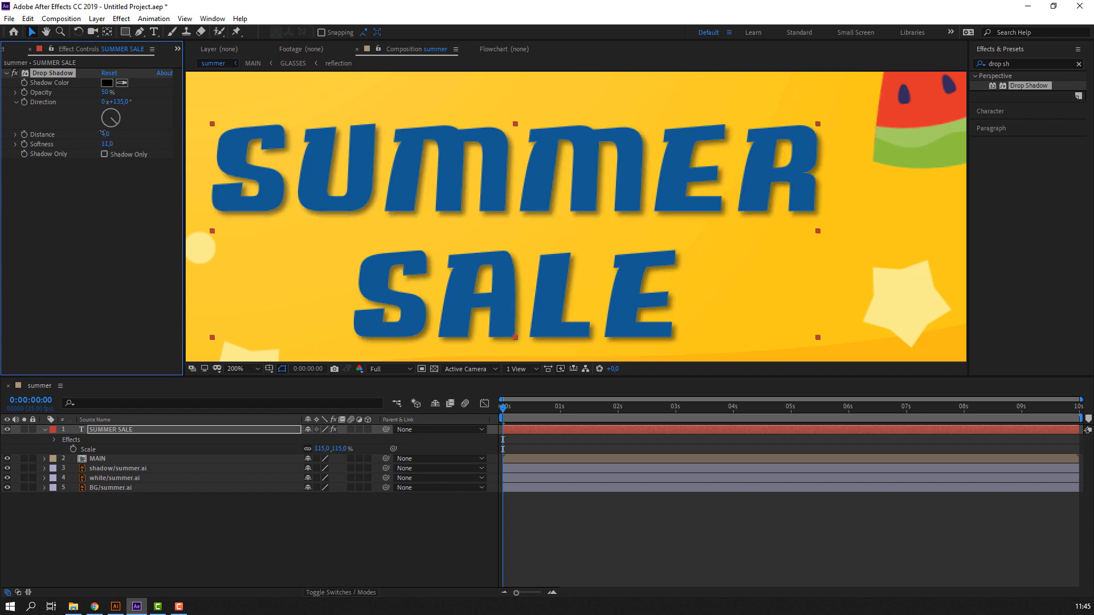
drag(112, 92, 132, 85)
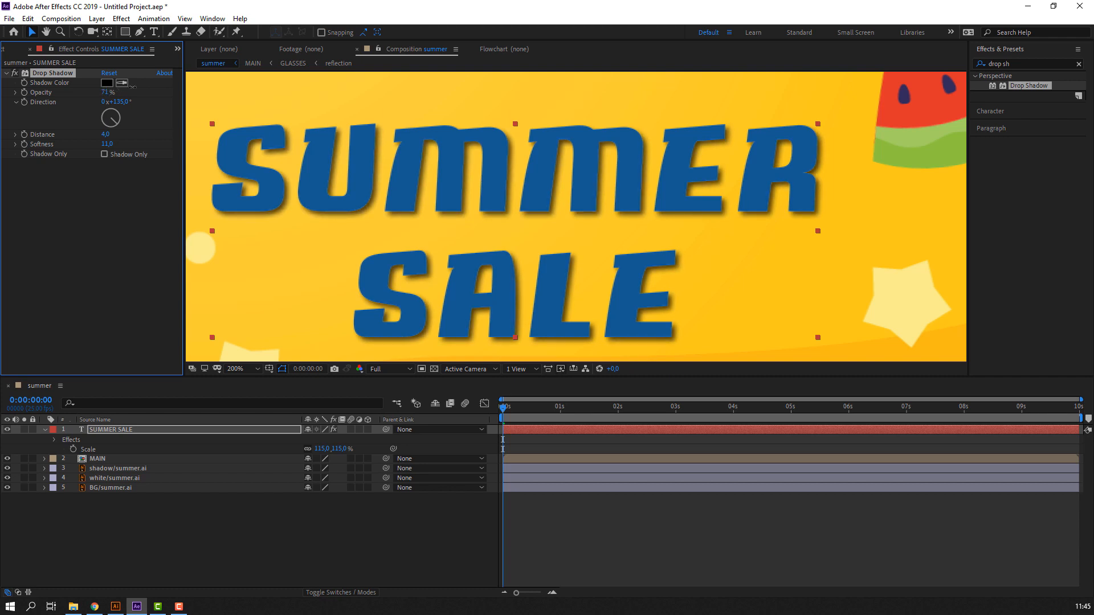
key(comma)
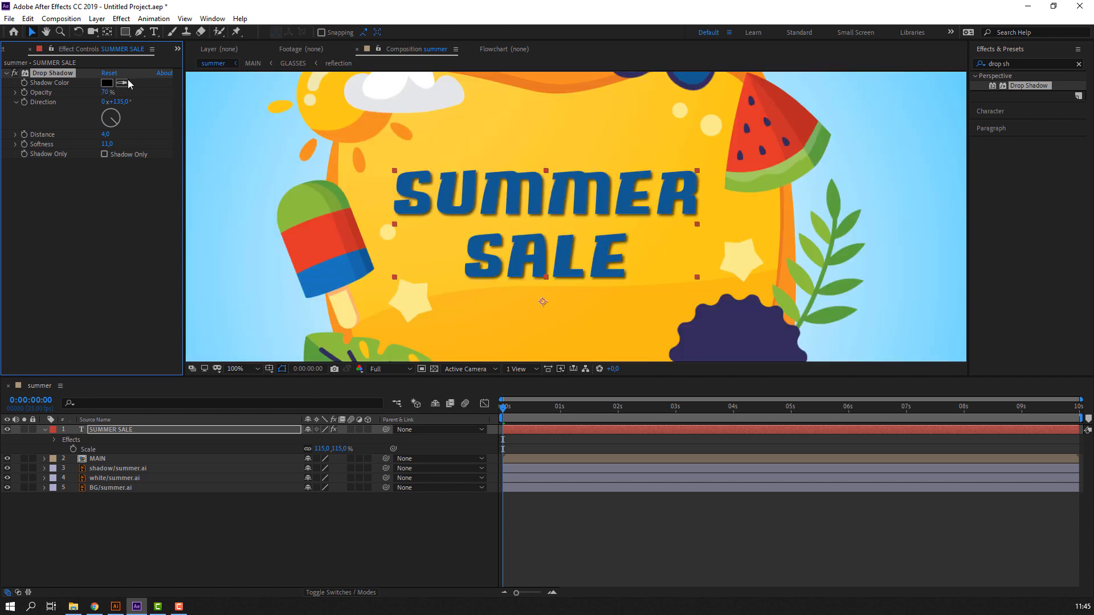
Raise the drop shadow's opacity to 100% and sample artwork colours for it, ending with the popsicle's blue.
click(793, 111)
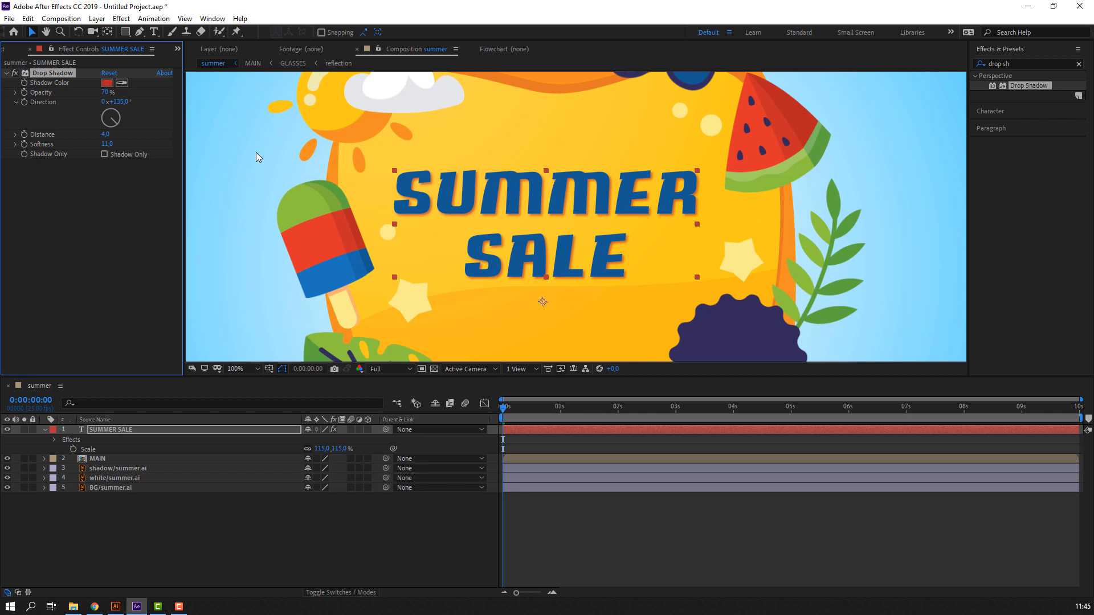
click(309, 202)
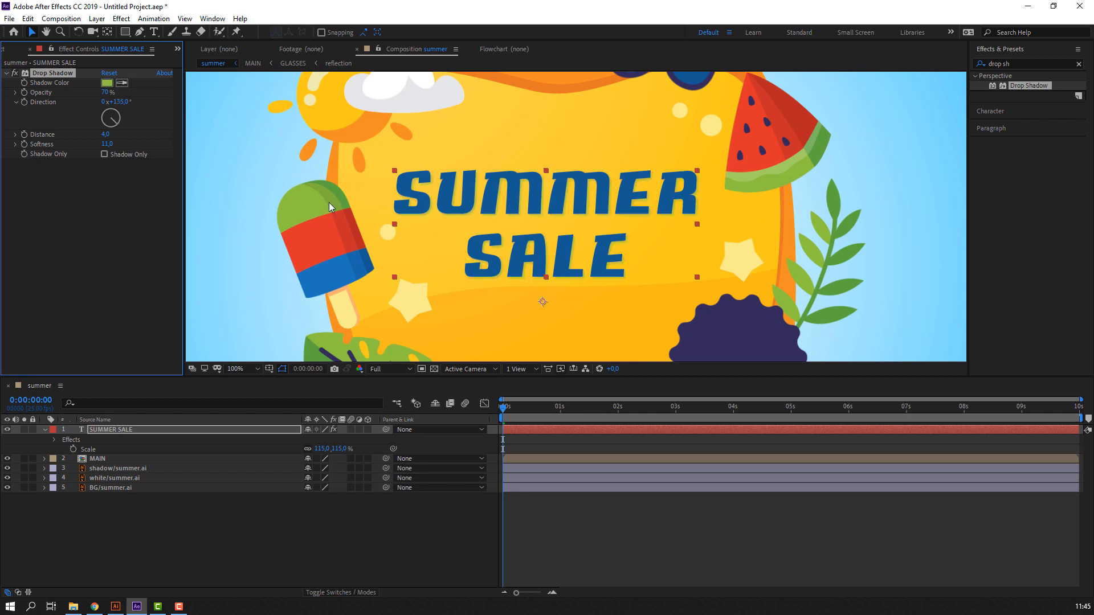
click(327, 120)
drag(152, 132, 129, 134)
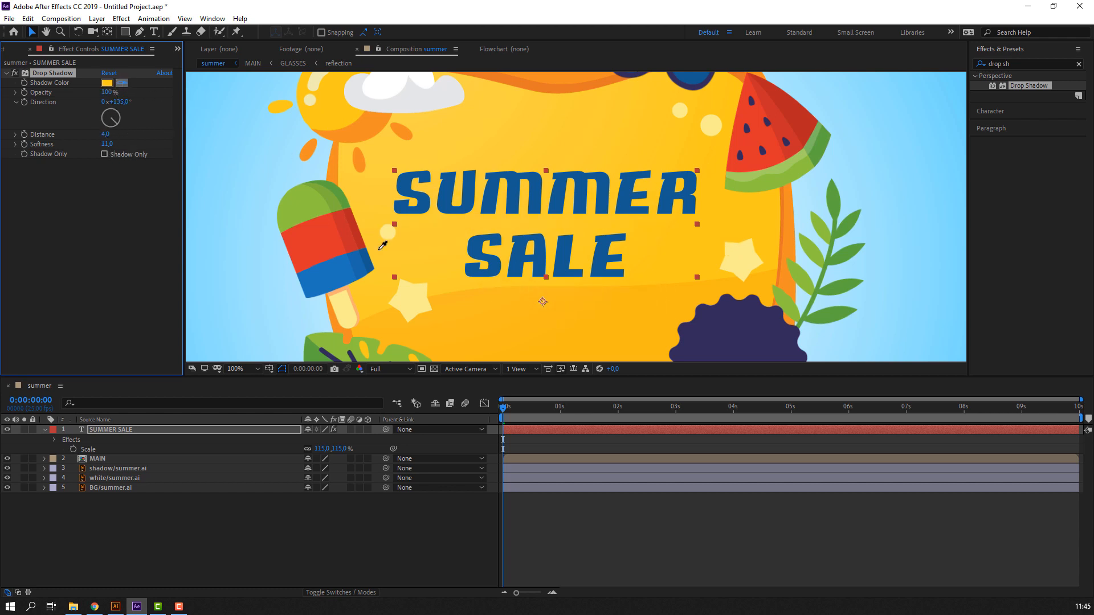
click(412, 299)
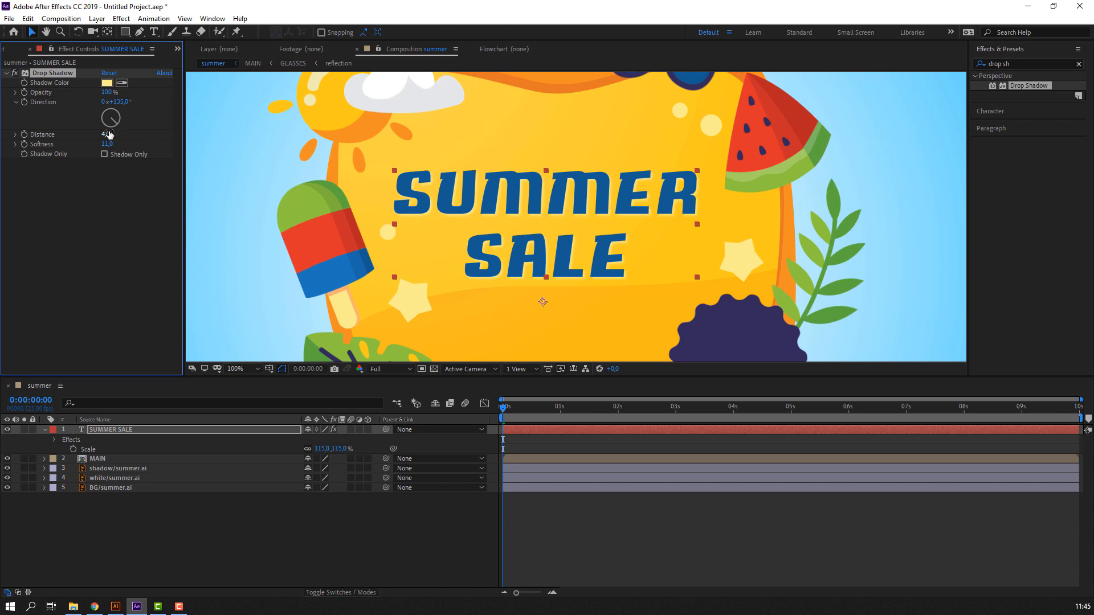
click(343, 271)
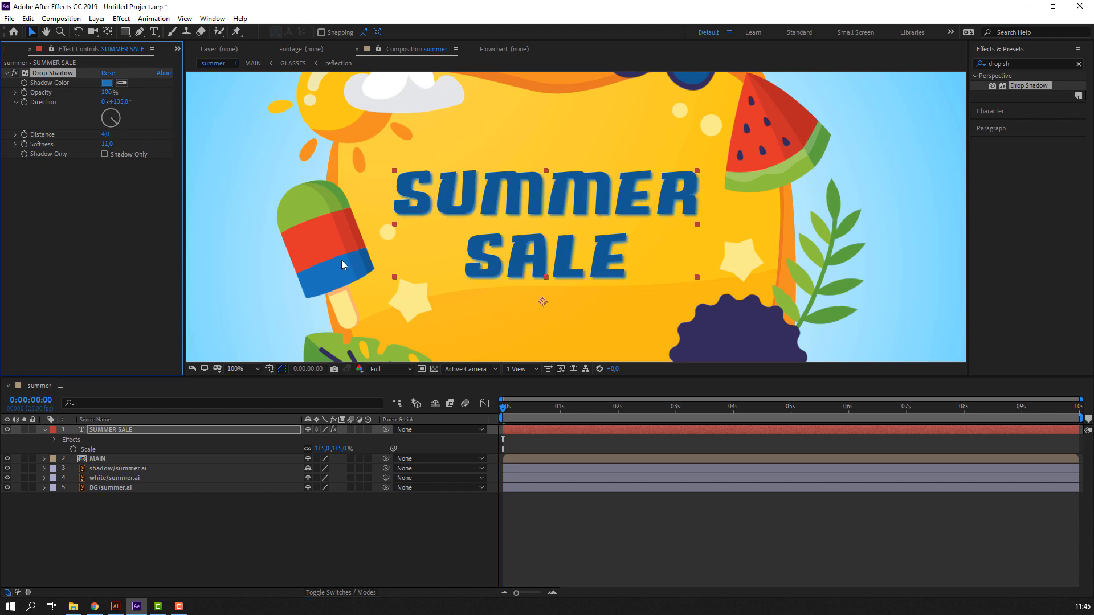
Change the drop shadow's colour to a brighter blue.
scroll(336, 256, down, 2)
scroll(603, 281, up, 2)
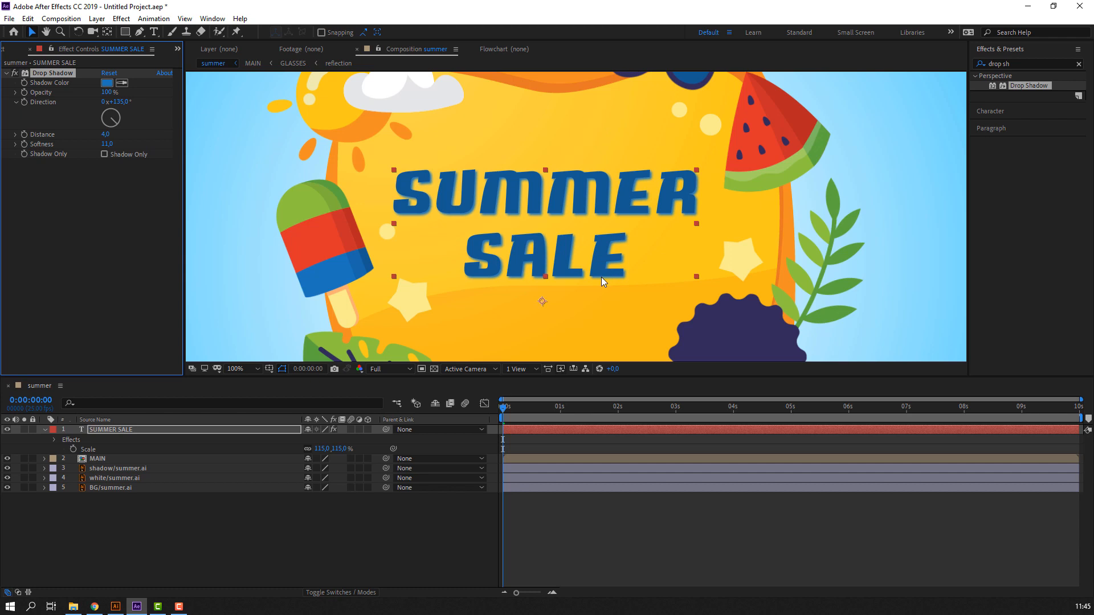
click(106, 83)
click(406, 410)
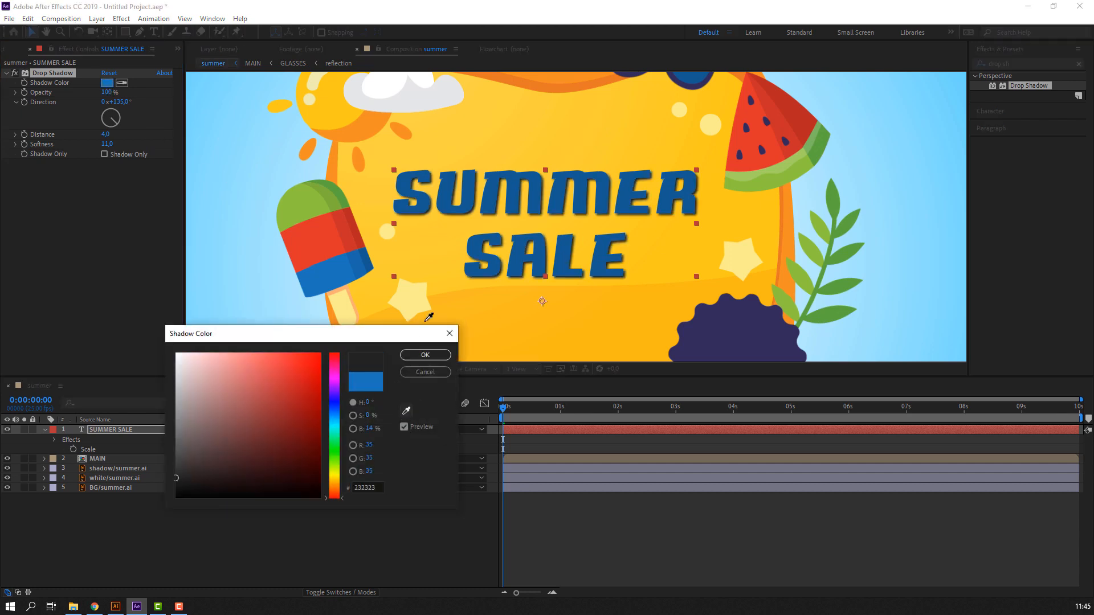
mouse_move(264, 376)
mouse_down()
mouse_move(313, 358)
mouse_move(304, 465)
mouse_move(244, 464)
mouse_move(183, 439)
mouse_move(336, 327)
mouse_up()
click(425, 354)
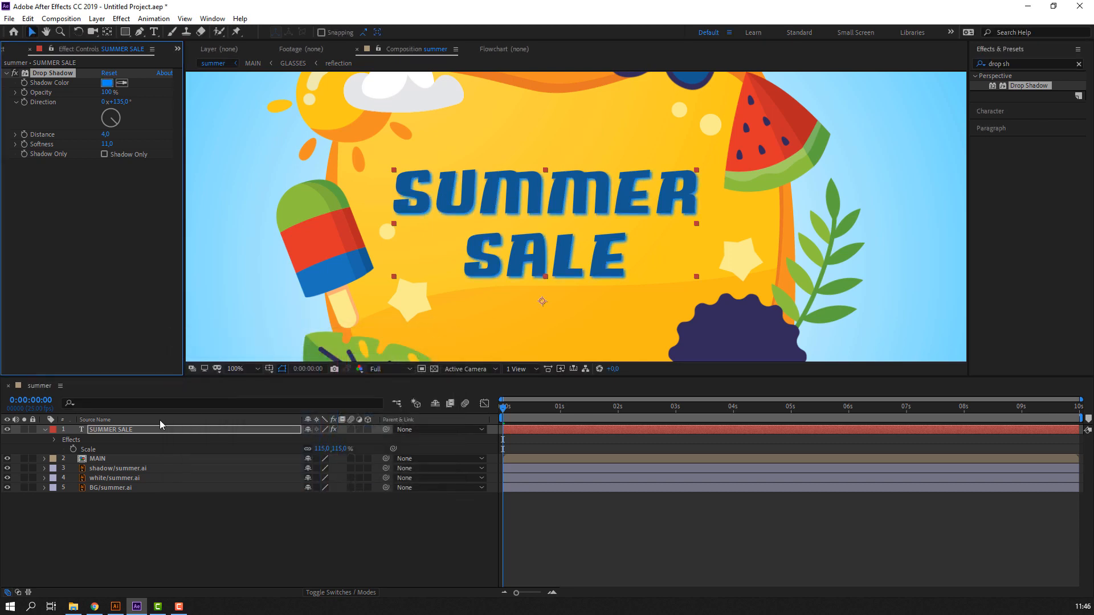
Collapse the SUMMER SALE layer and move its anchor point to the centre of the text.
click(44, 431)
click(86, 432)
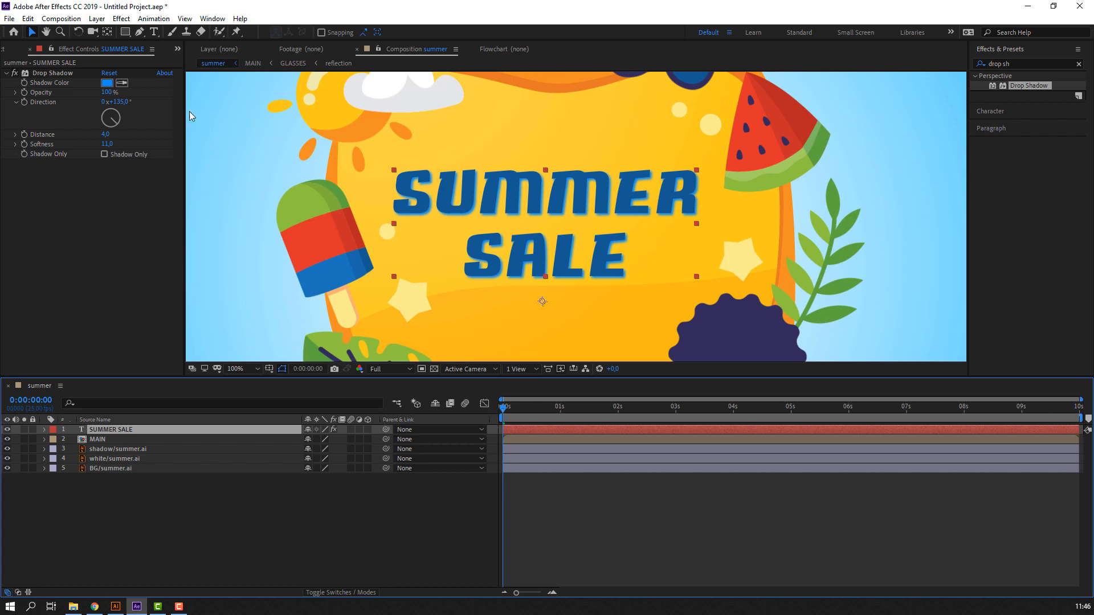
click(107, 31)
drag(544, 310, 548, 217)
key(v)
Add the expression wiggle(1,9) to the SUMMER SALE layer's Rotation and preview the motion.
click(115, 431)
key(r)
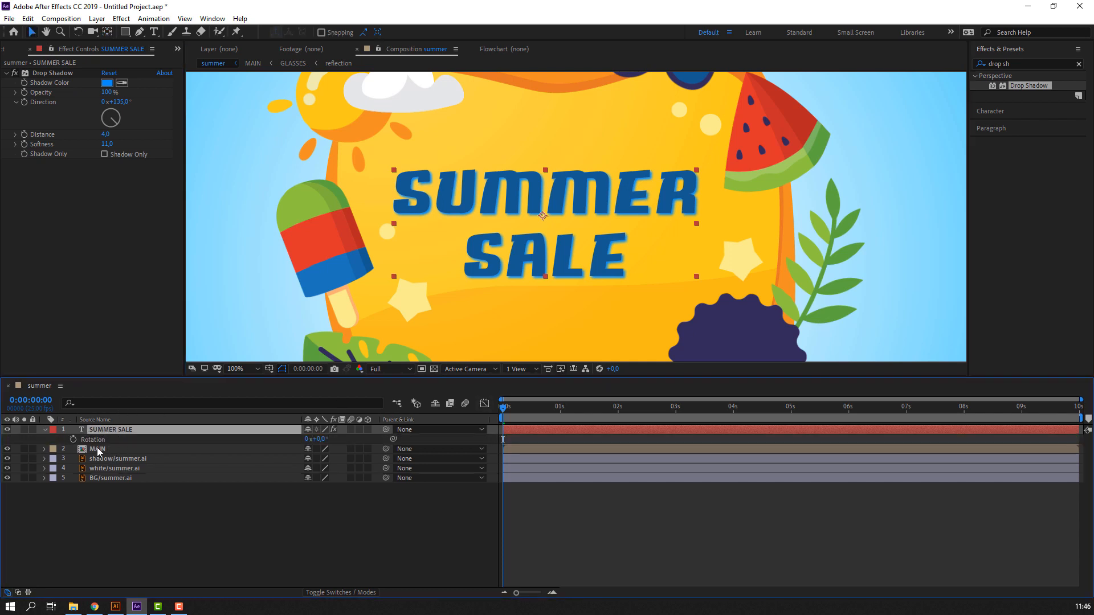
alt+click(75, 440)
text(wiggle(1,9)
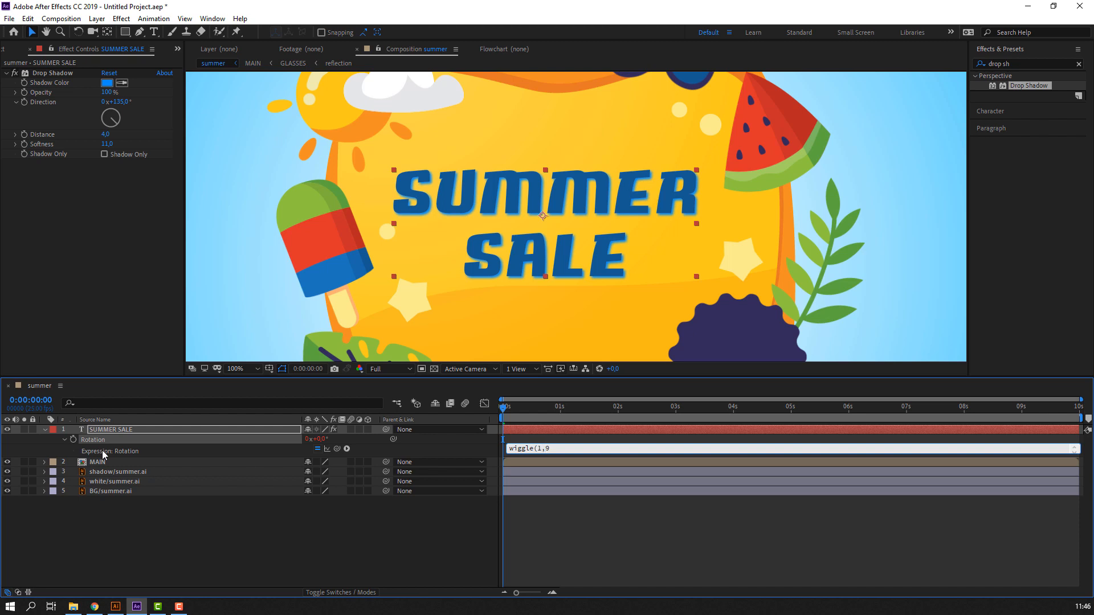
click(104, 454)
key(space)
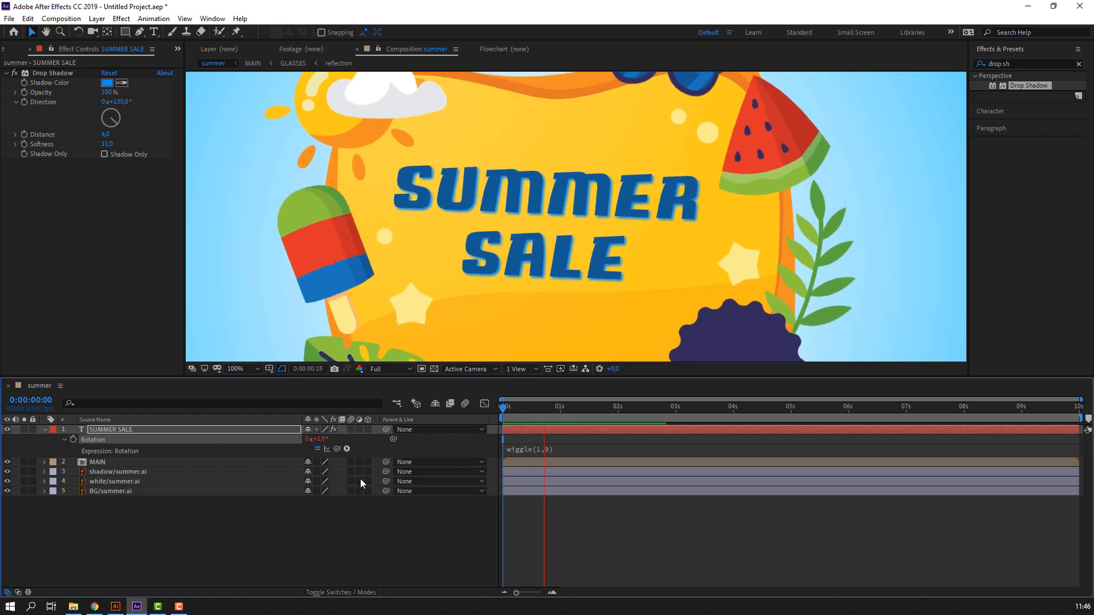
click(597, 428)
key(space)
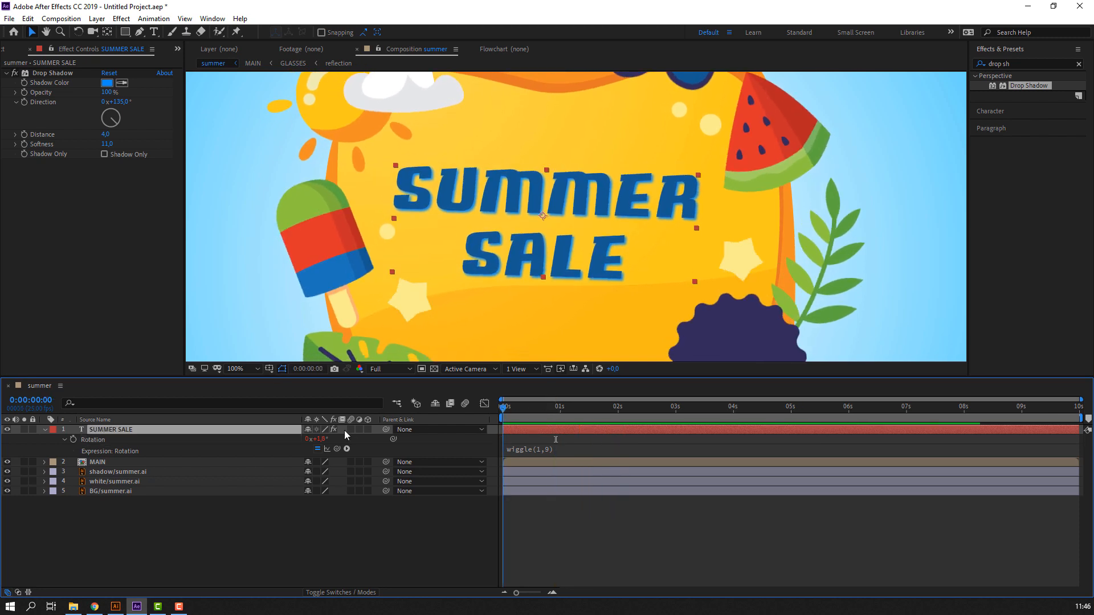
Parent the SUMMER SALE layer to MAIN and preview the whole composition.
click(46, 432)
drag(386, 430, 100, 440)
click(242, 368)
click(244, 402)
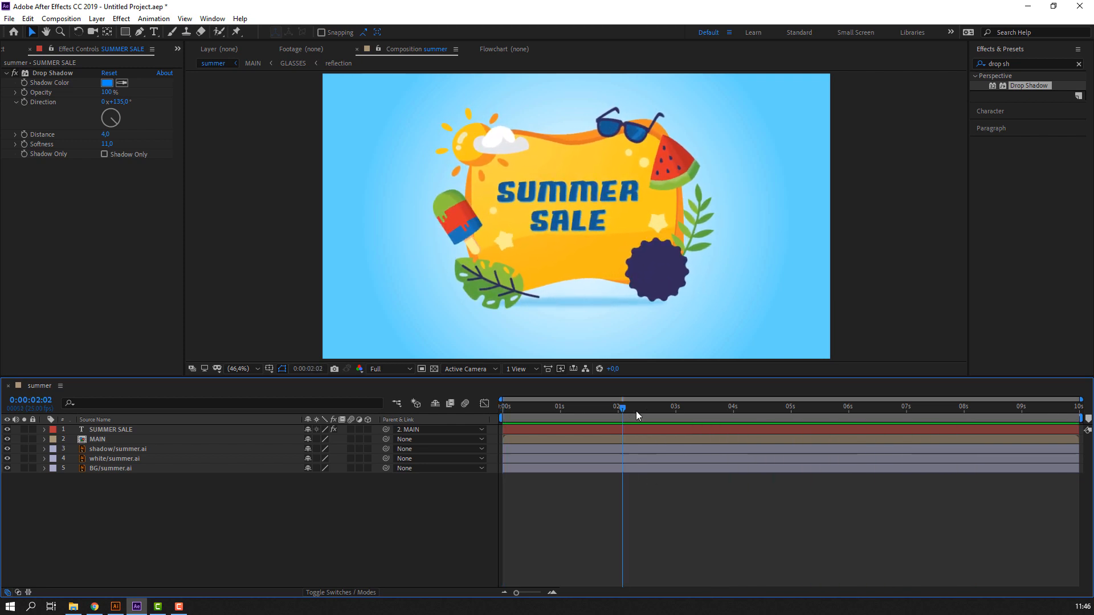
key(space)
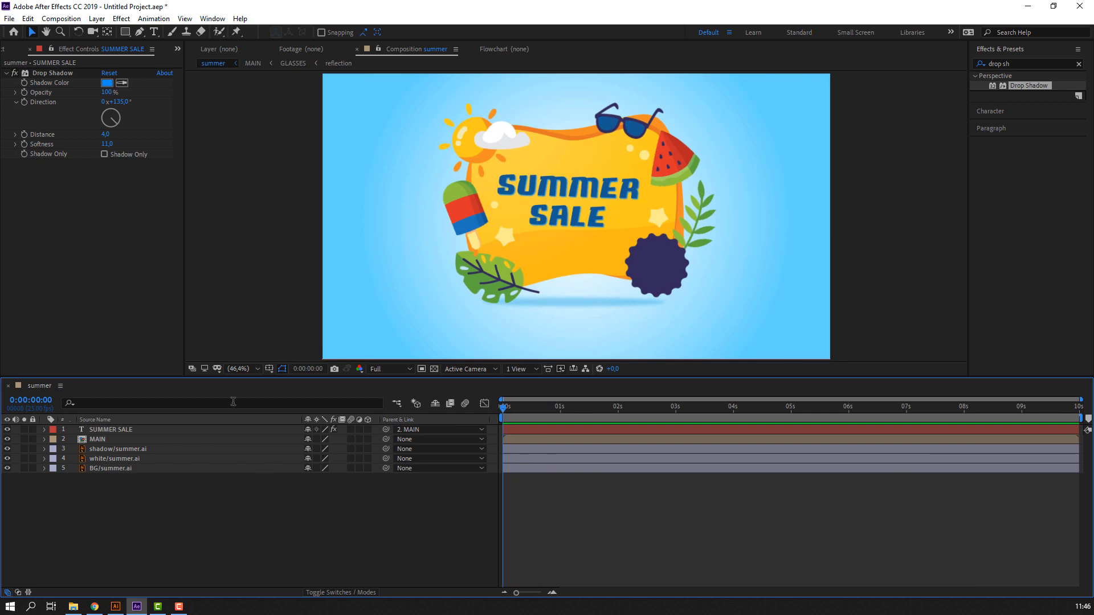
Draw a closed, wavy freeform shape with the Pen tool around the artwork, extending past the composition's edges.
click(94, 419)
drag(129, 32, 158, 51)
key(g)
scroll(492, 153, down, 2)
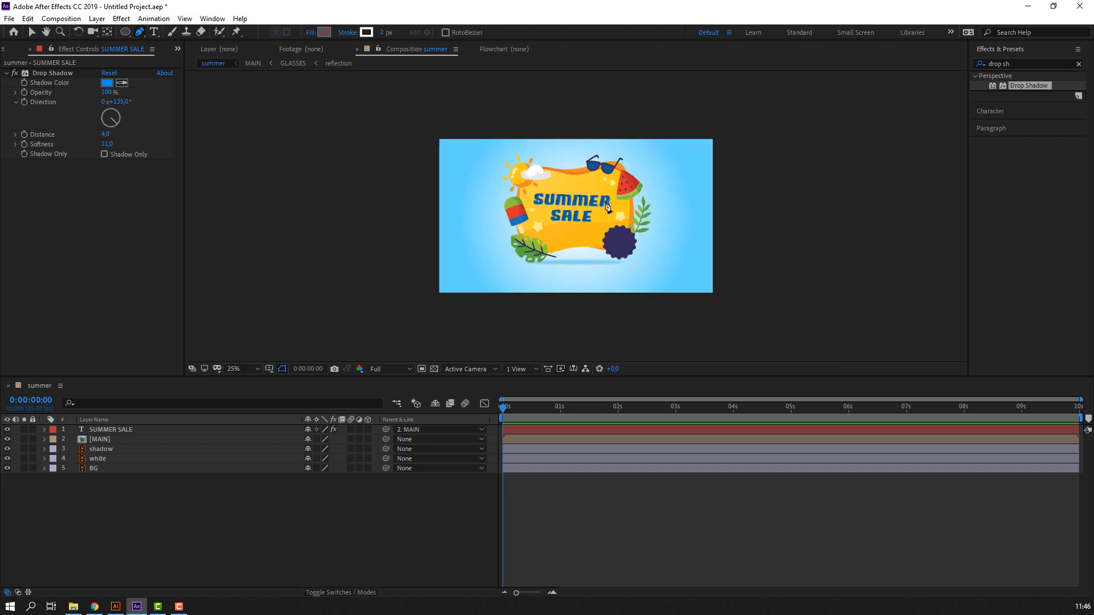
drag(728, 164, 691, 175)
drag(707, 225, 716, 227)
click(759, 233)
drag(730, 299, 715, 304)
click(676, 275)
drag(622, 272, 572, 311)
click(516, 278)
click(487, 257)
drag(450, 294, 472, 235)
drag(486, 220, 402, 166)
drag(419, 126, 431, 120)
click(467, 127)
drag(478, 161, 539, 146)
click(595, 124)
click(607, 149)
click(644, 153)
click(659, 126)
click(697, 118)
click(693, 136)
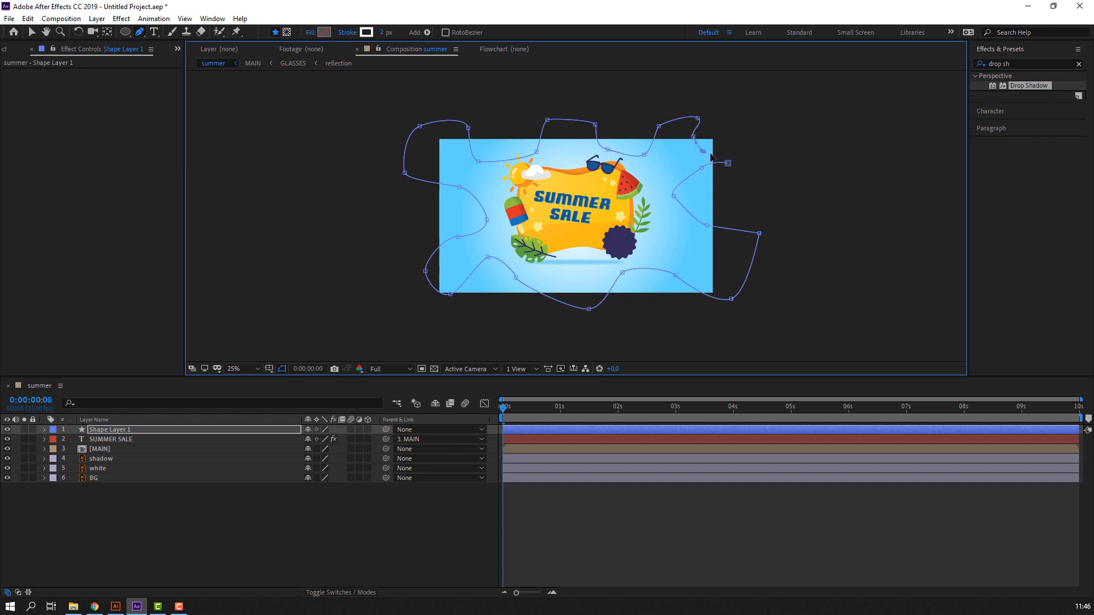
click(728, 163)
Remove the wavy shape's stroke and set its fill colour to 7FDCFD.
click(32, 31)
click(448, 34)
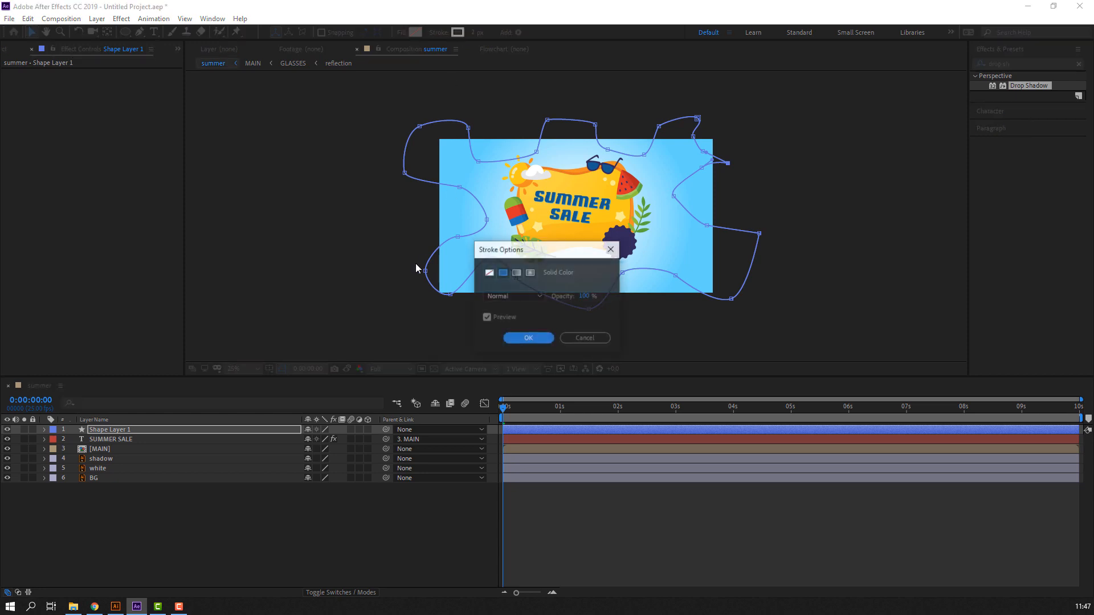
click(490, 274)
click(517, 334)
click(415, 33)
text(7FDCFD)
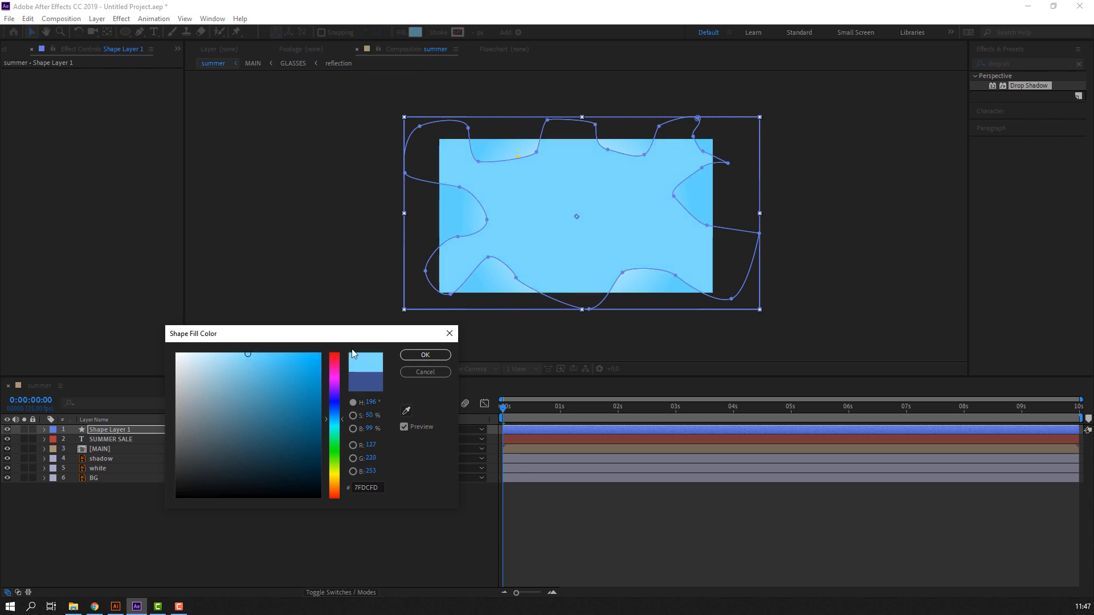
click(410, 357)
click(153, 498)
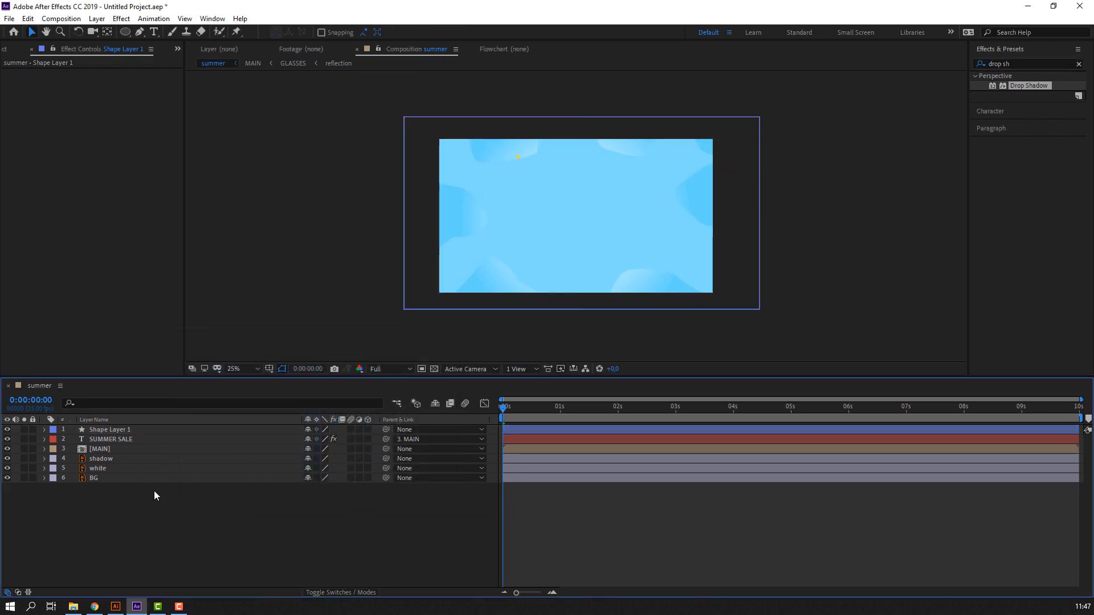
Move Shape Layer 1 down the layer stack so it sits between the white and BG layers.
drag(101, 431, 108, 459)
click(144, 521)
click(137, 523)
key(period)
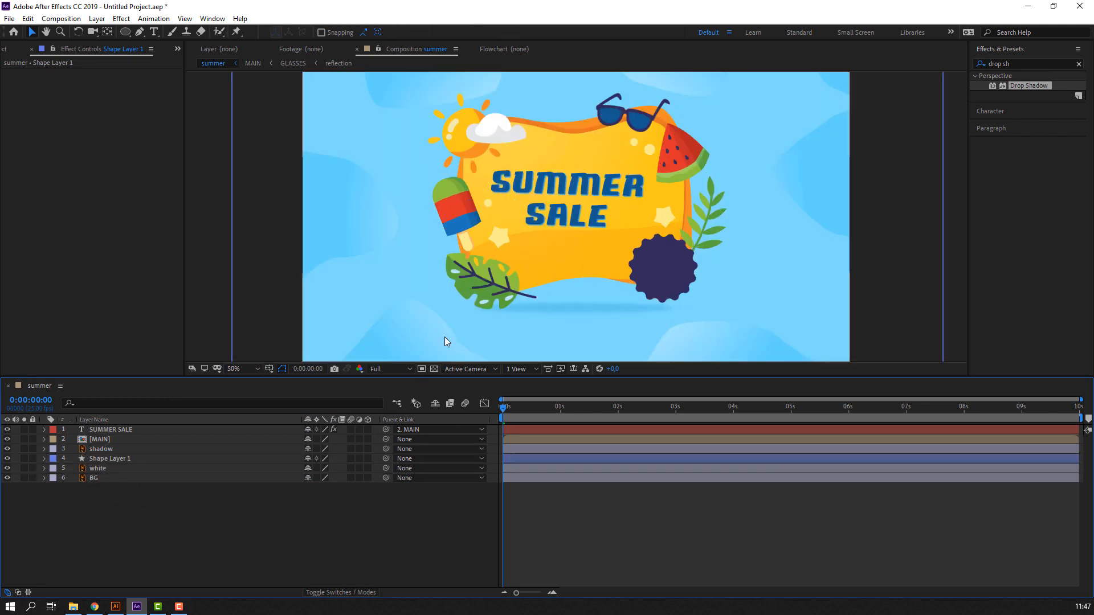
drag(114, 461, 106, 471)
click(119, 508)
key(comma)
key(period)
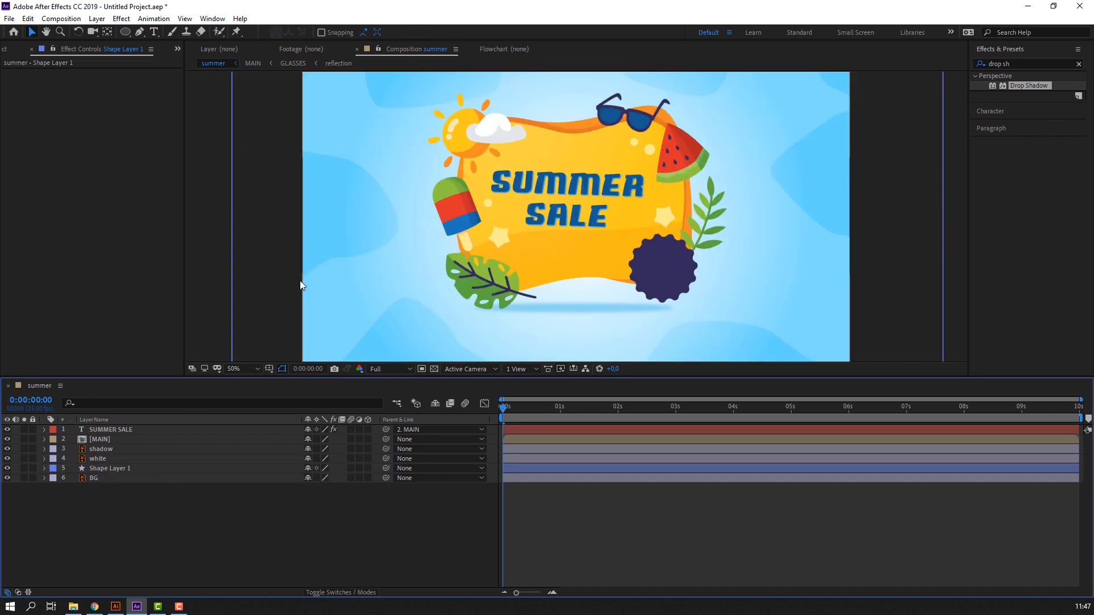
Find the Wave Warp effect and apply it to Shape Layer 1.
click(109, 468)
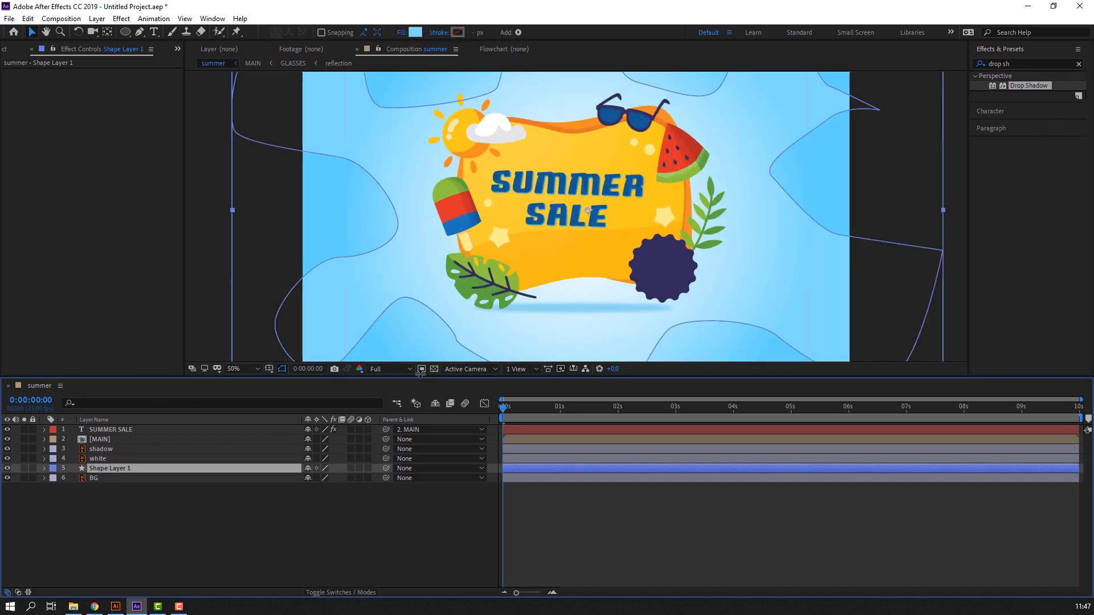
click(519, 32)
click(576, 5)
click(1020, 64)
text(wave)
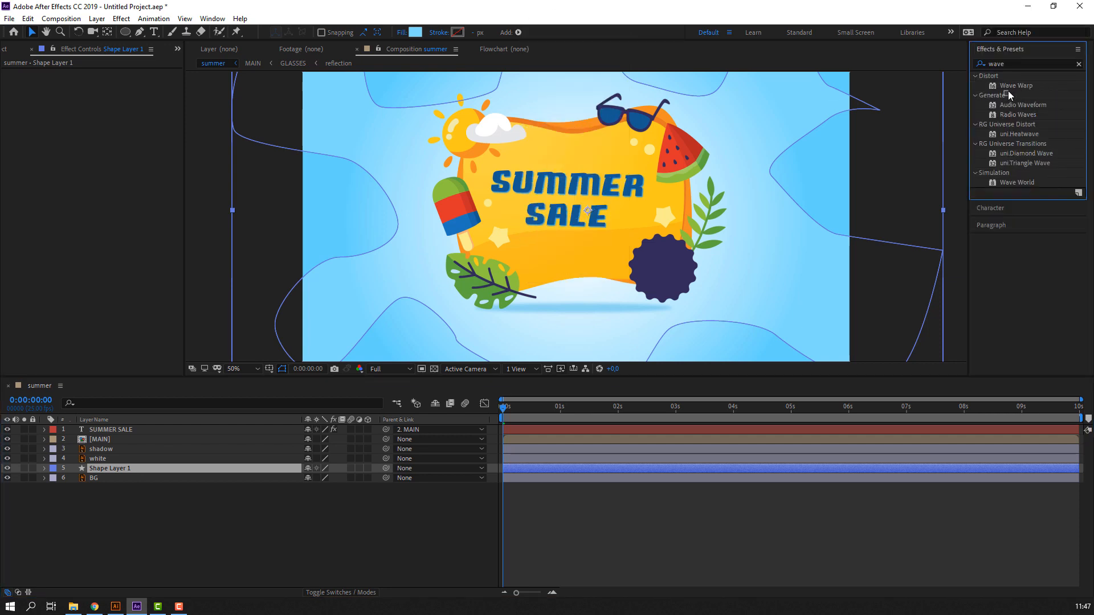
drag(1009, 86, 144, 471)
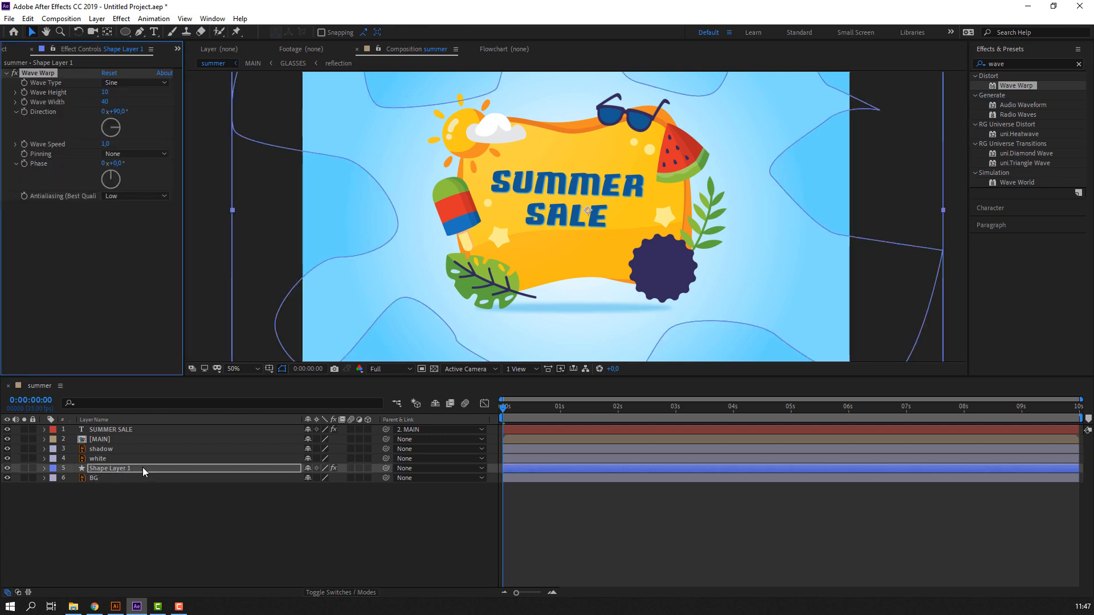
Set the Wave Warp's Wave Height to 16 and its Wave Width to about 222.
click(100, 91)
drag(105, 92, 115, 97)
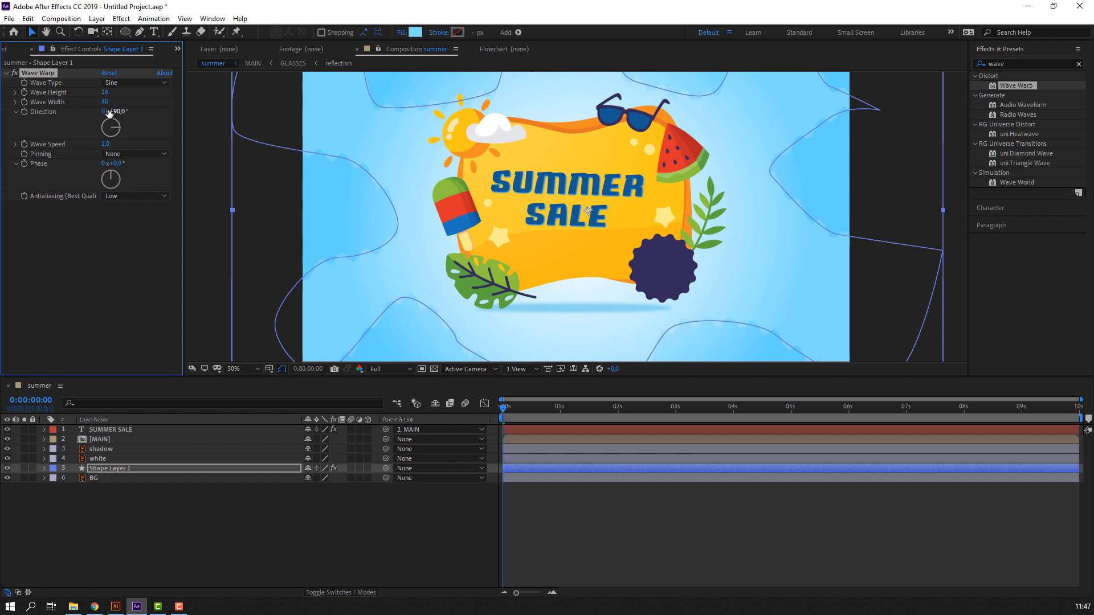
drag(287, 98, 374, 101)
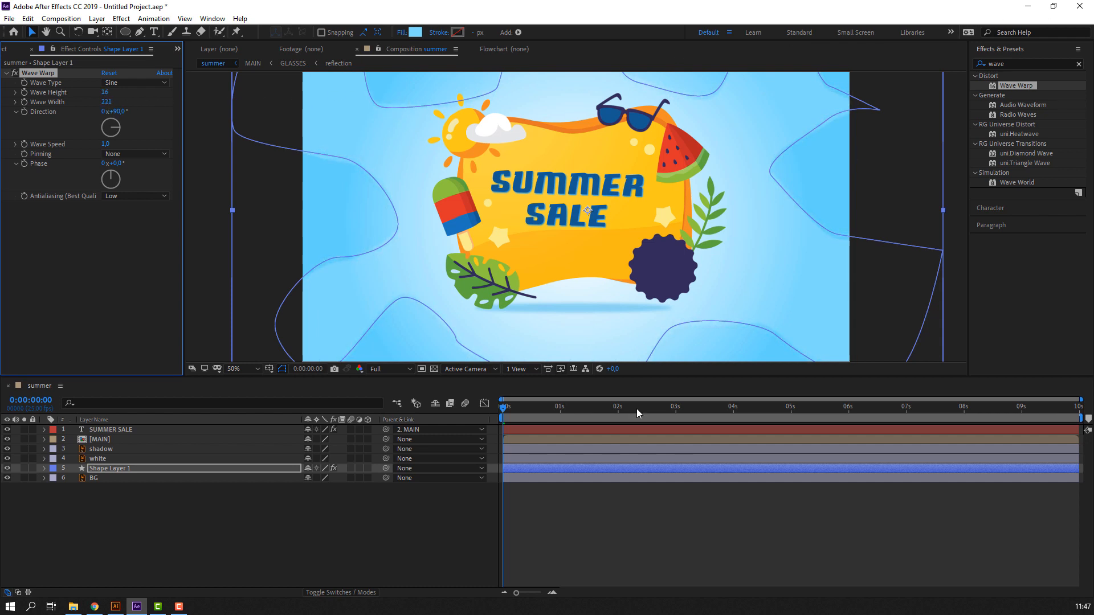
Preview the composition with the waving background shape in an enlarged viewer.
click(352, 540)
key(space)
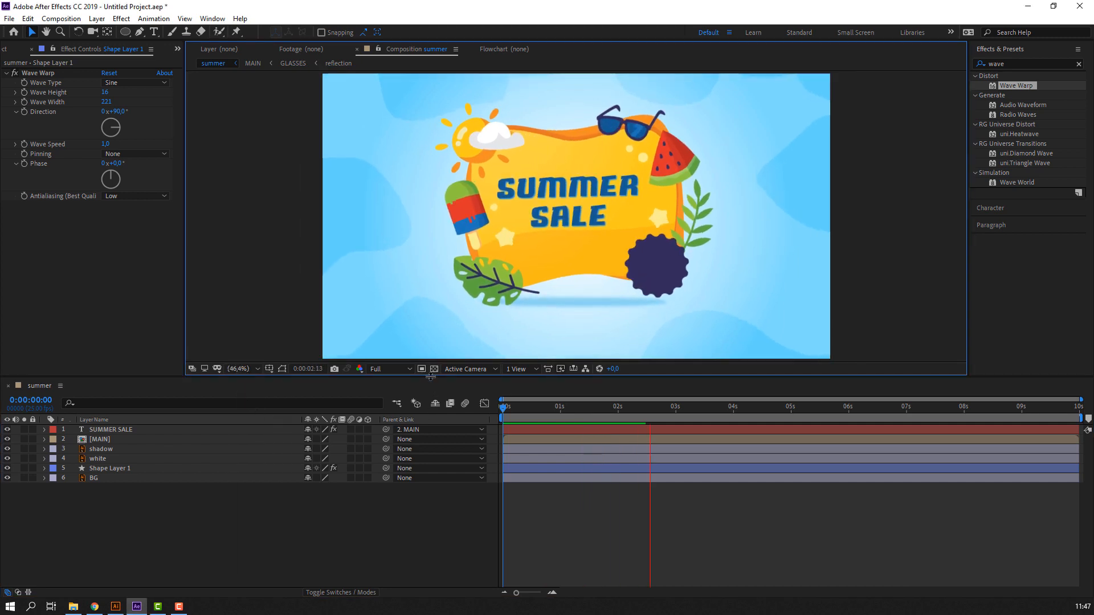
drag(429, 377, 429, 482)
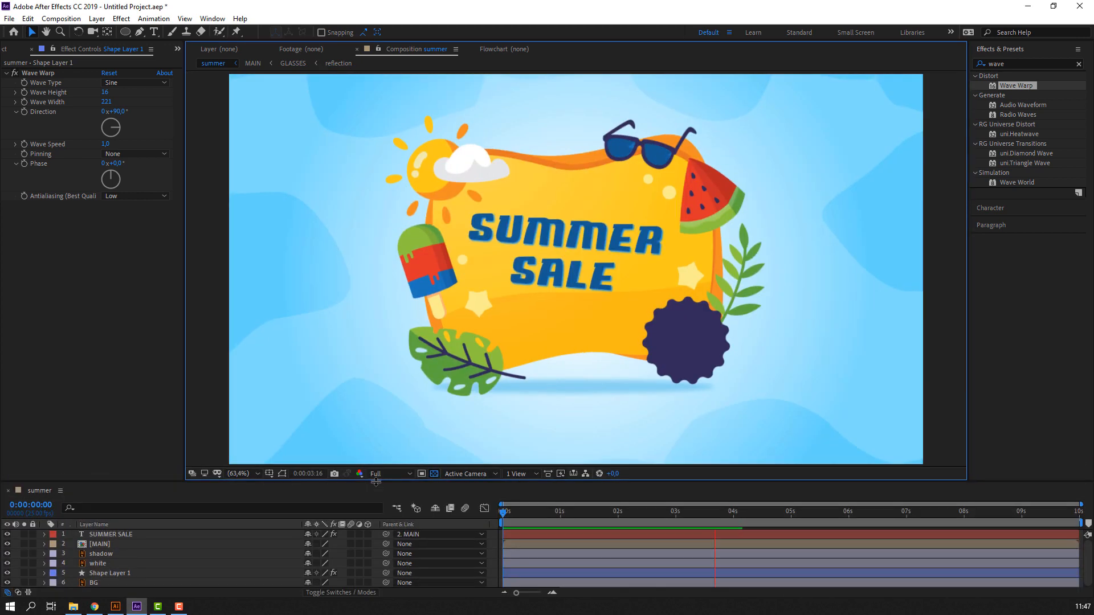